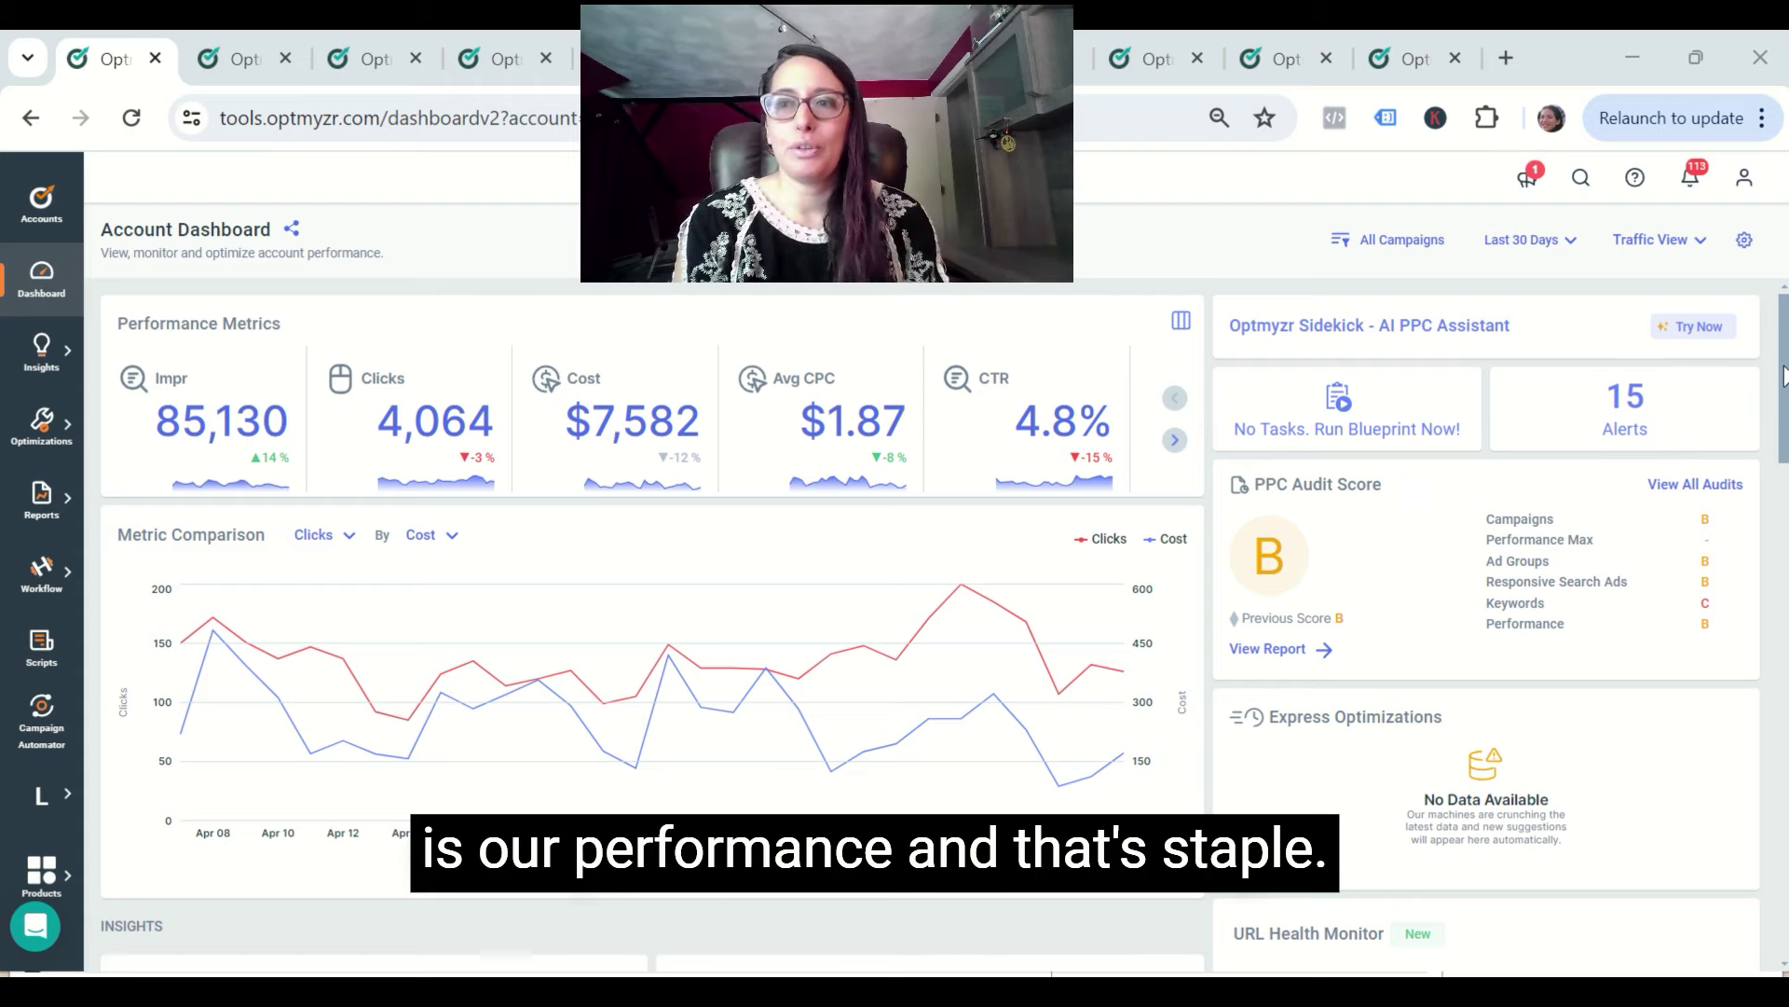
Step: Examine the dashboard's Insights section, including Projected Spend, and page through the Quick Insights charts
{"action": "left_click_drag", "start_coordinate": [1782, 387], "coordinate": [1783, 536]}
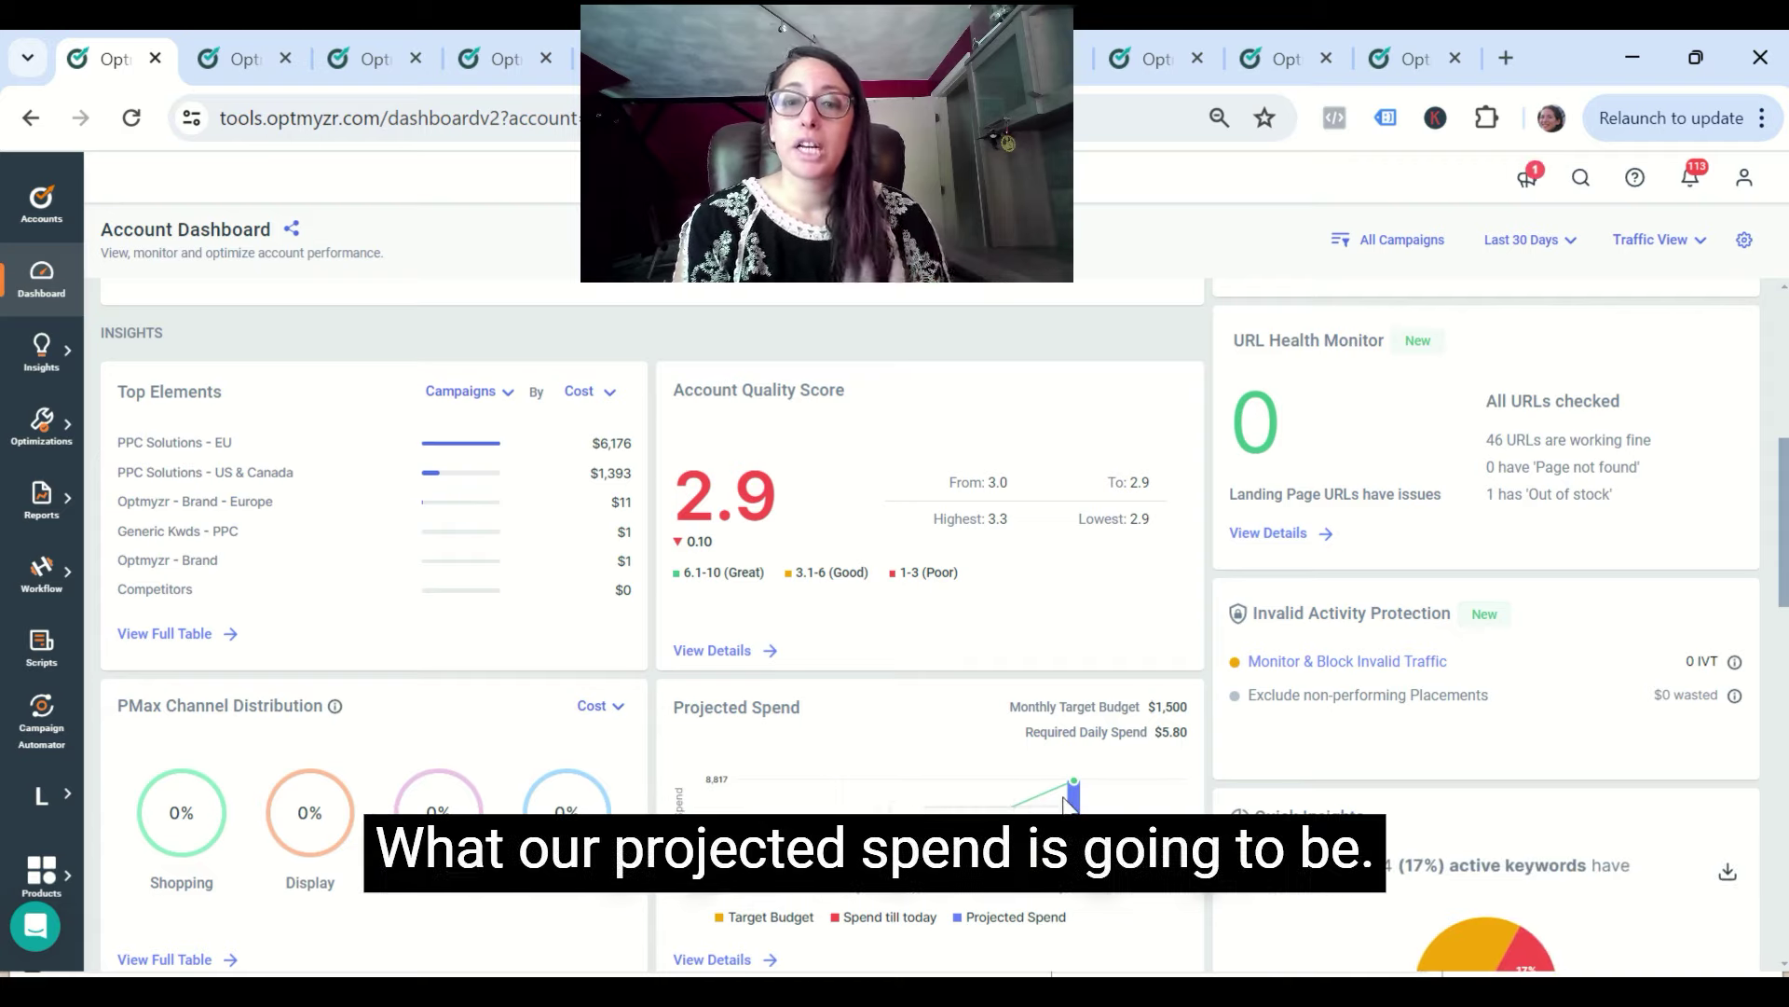
{"action": "mouse_move", "coordinate": [1071, 800]}
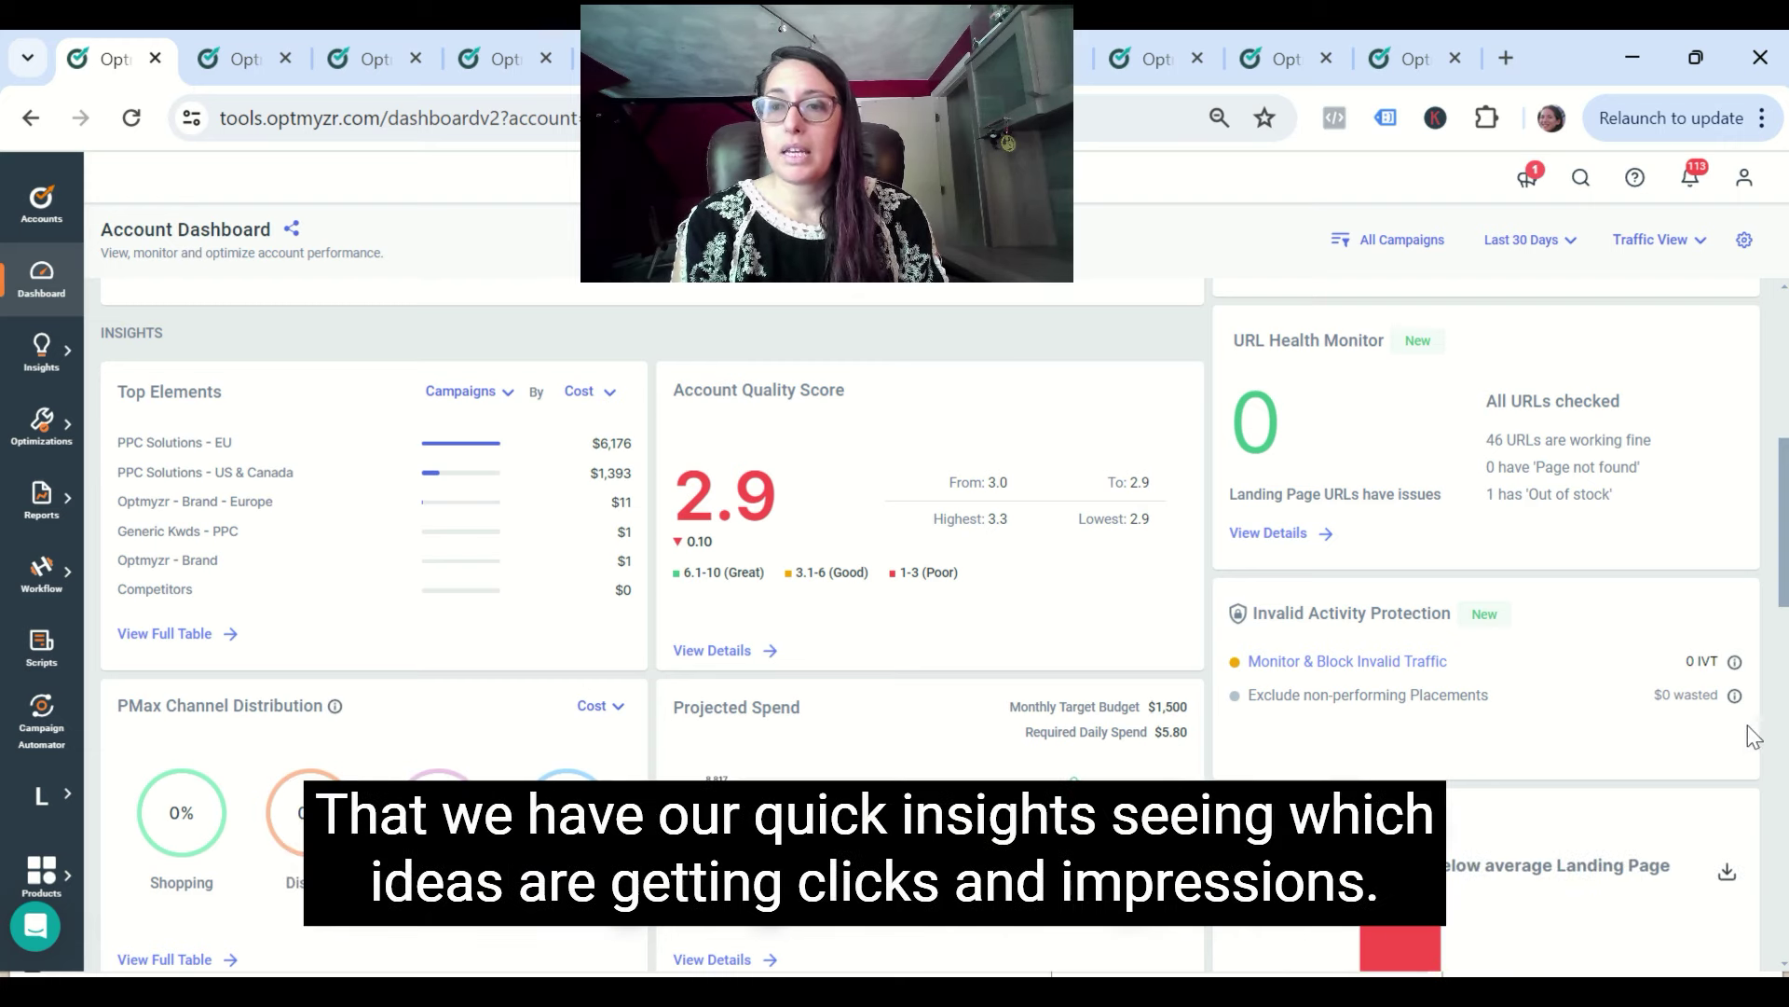
{"action": "scroll", "coordinate": [1770, 734], "scroll_direction": "down", "scroll_amount": 1}
{"action": "scroll", "coordinate": [1771, 735], "scroll_direction": "down", "scroll_amount": 4}
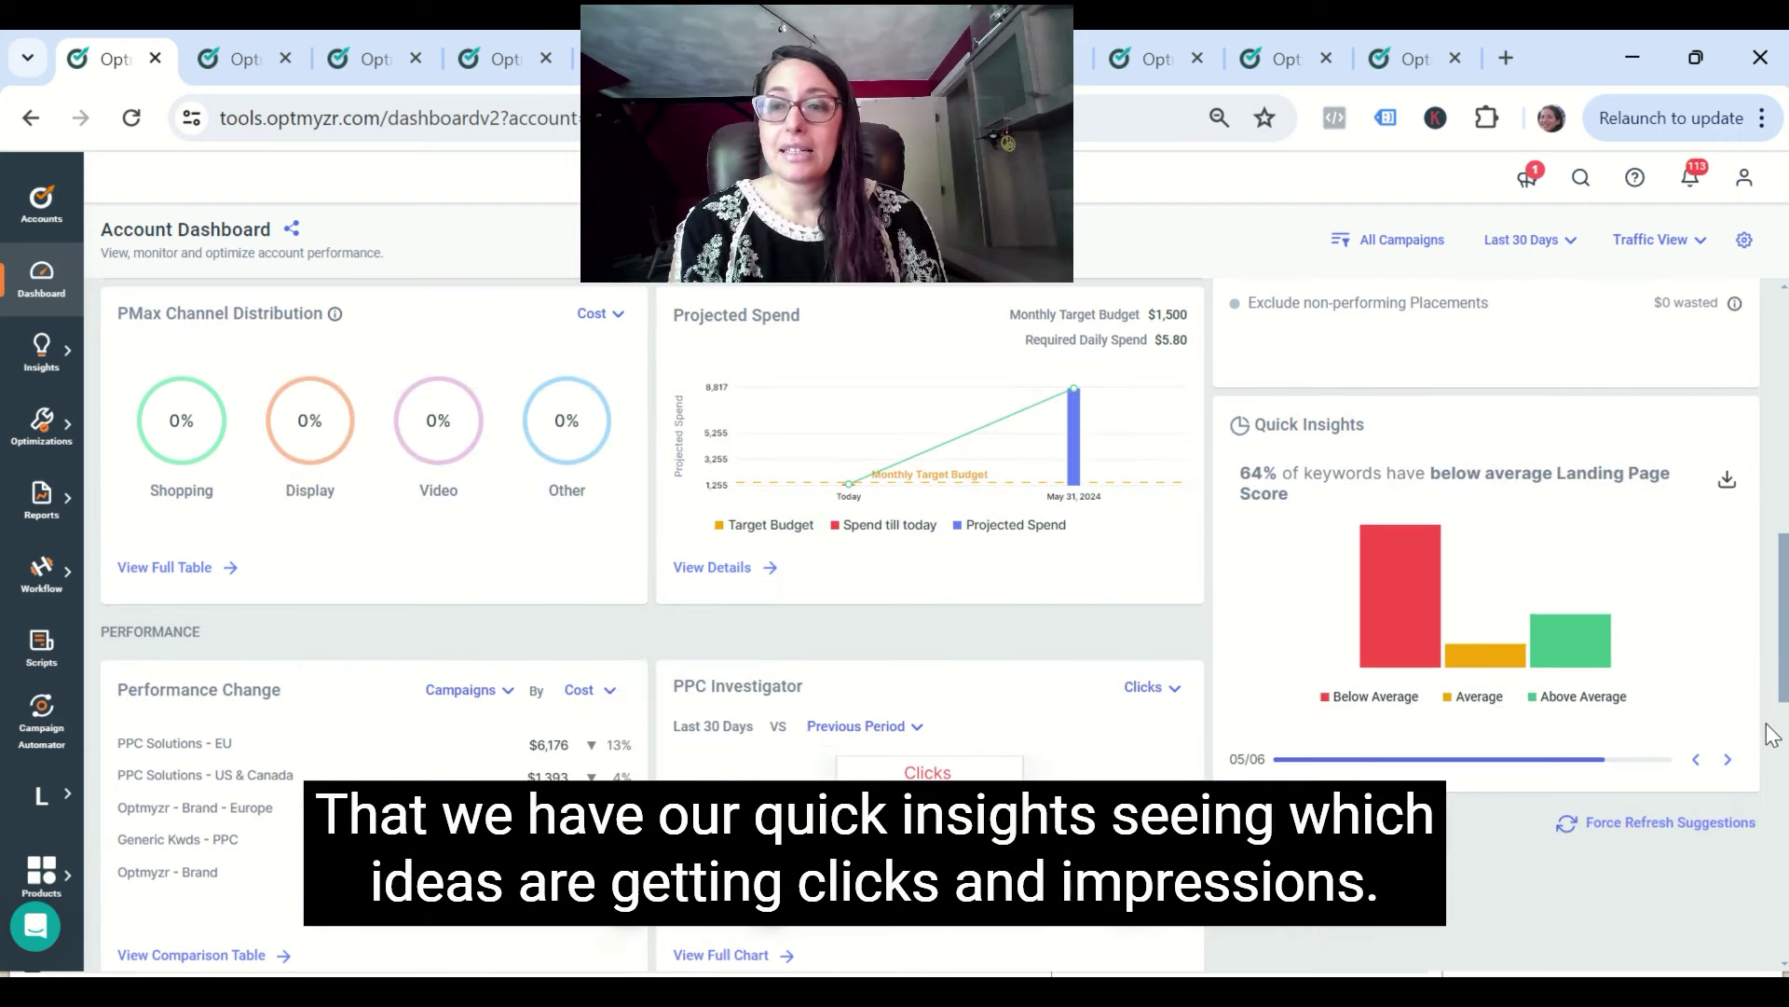
{"action": "left_click", "coordinate": [1696, 760]}
{"action": "left_click", "coordinate": [1696, 760]}
{"action": "left_click", "coordinate": [1696, 760]}
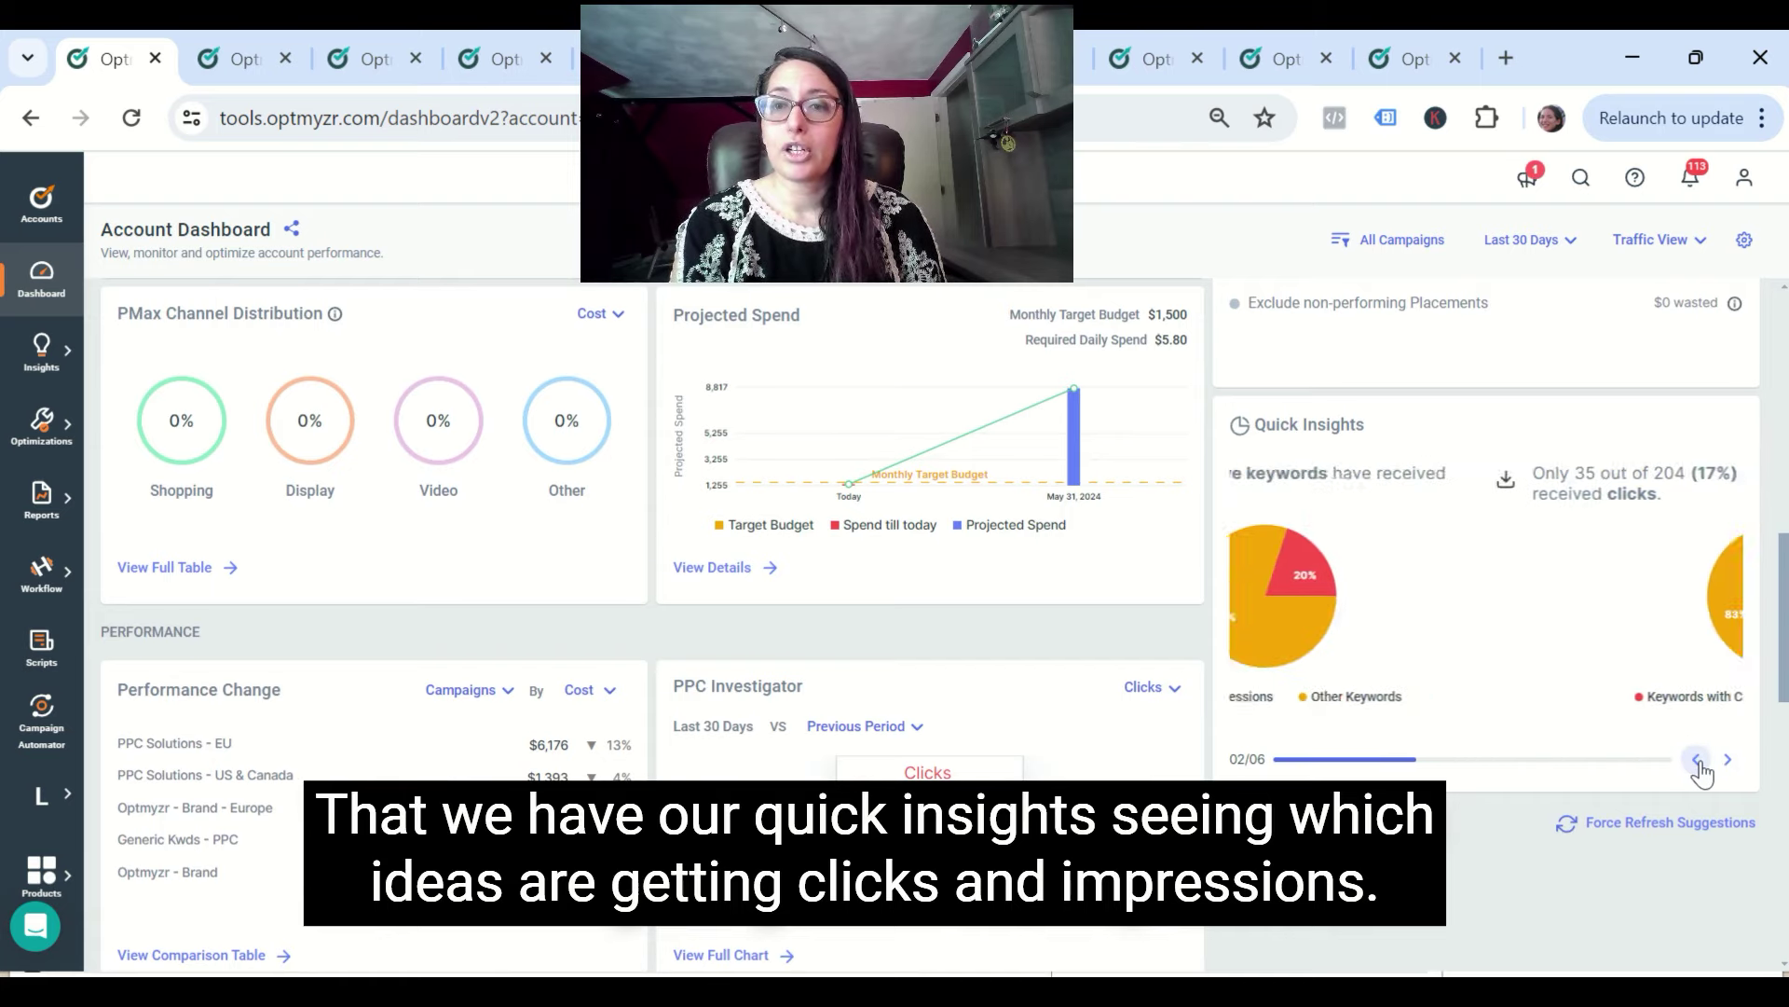
{"action": "left_click", "coordinate": [1728, 760]}
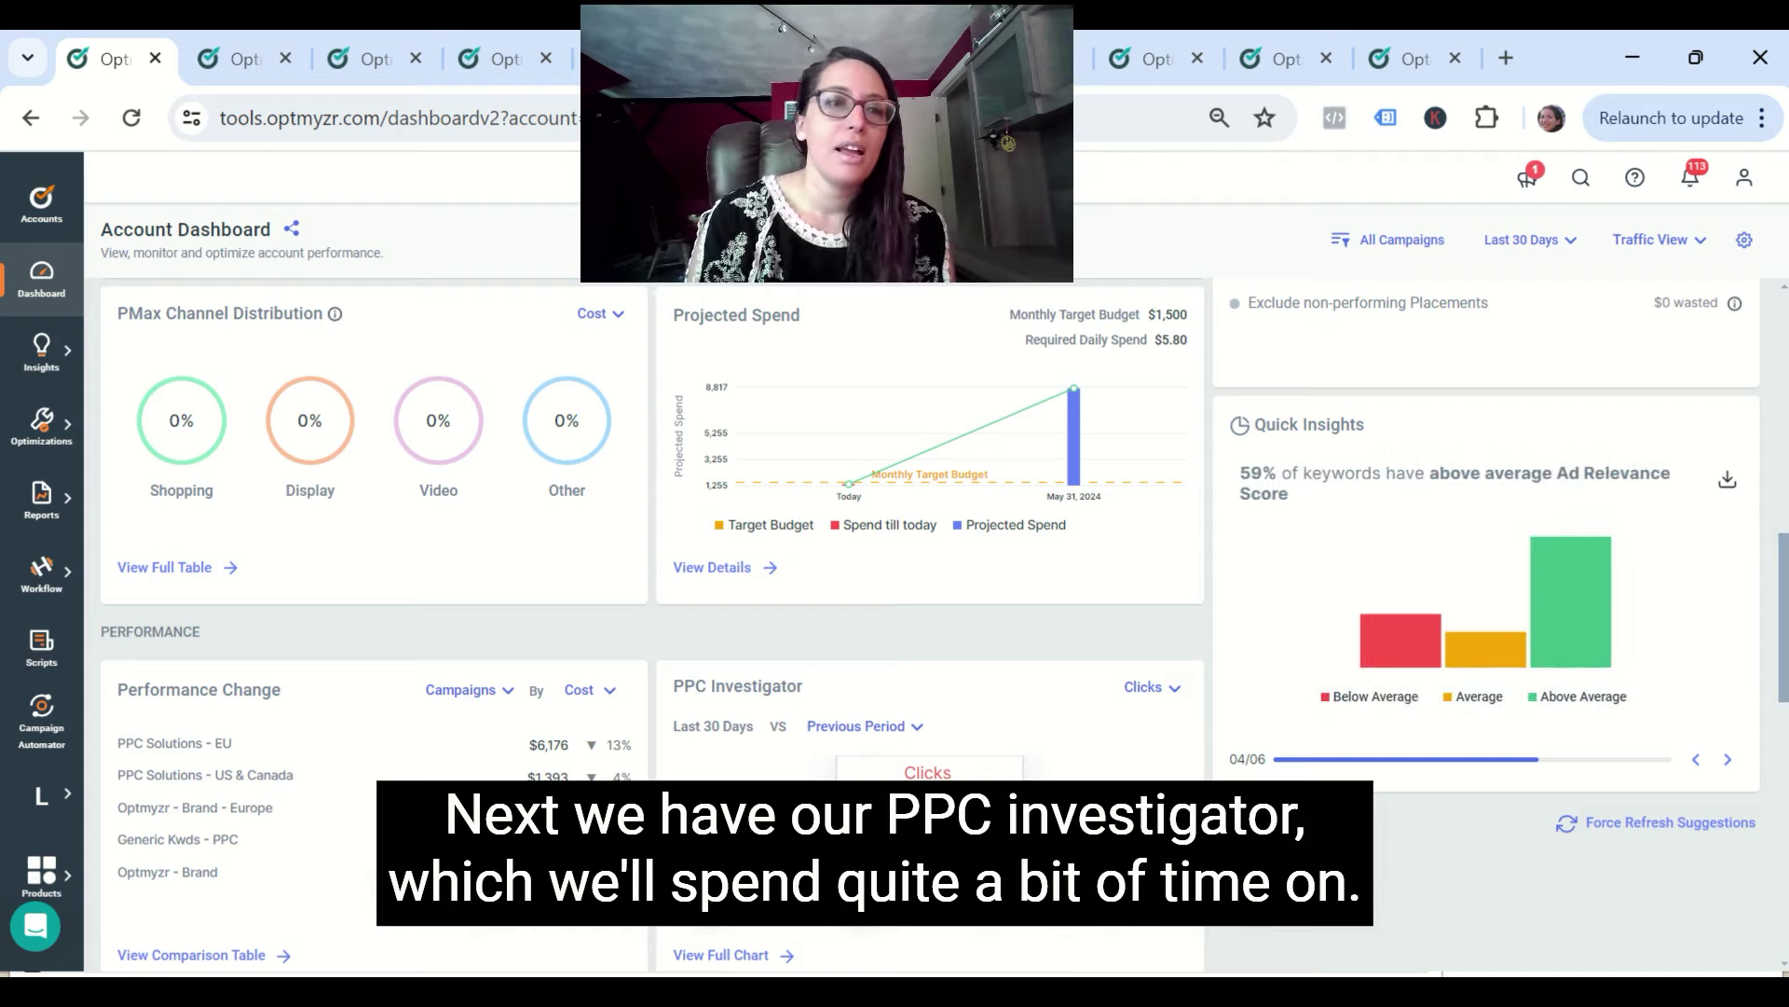
Step: Examine the PPC Investigator, Change History and Top Competitors widgets on the account dashboard
{"action": "scroll", "coordinate": [932, 624], "scroll_direction": "down", "scroll_amount": 2}
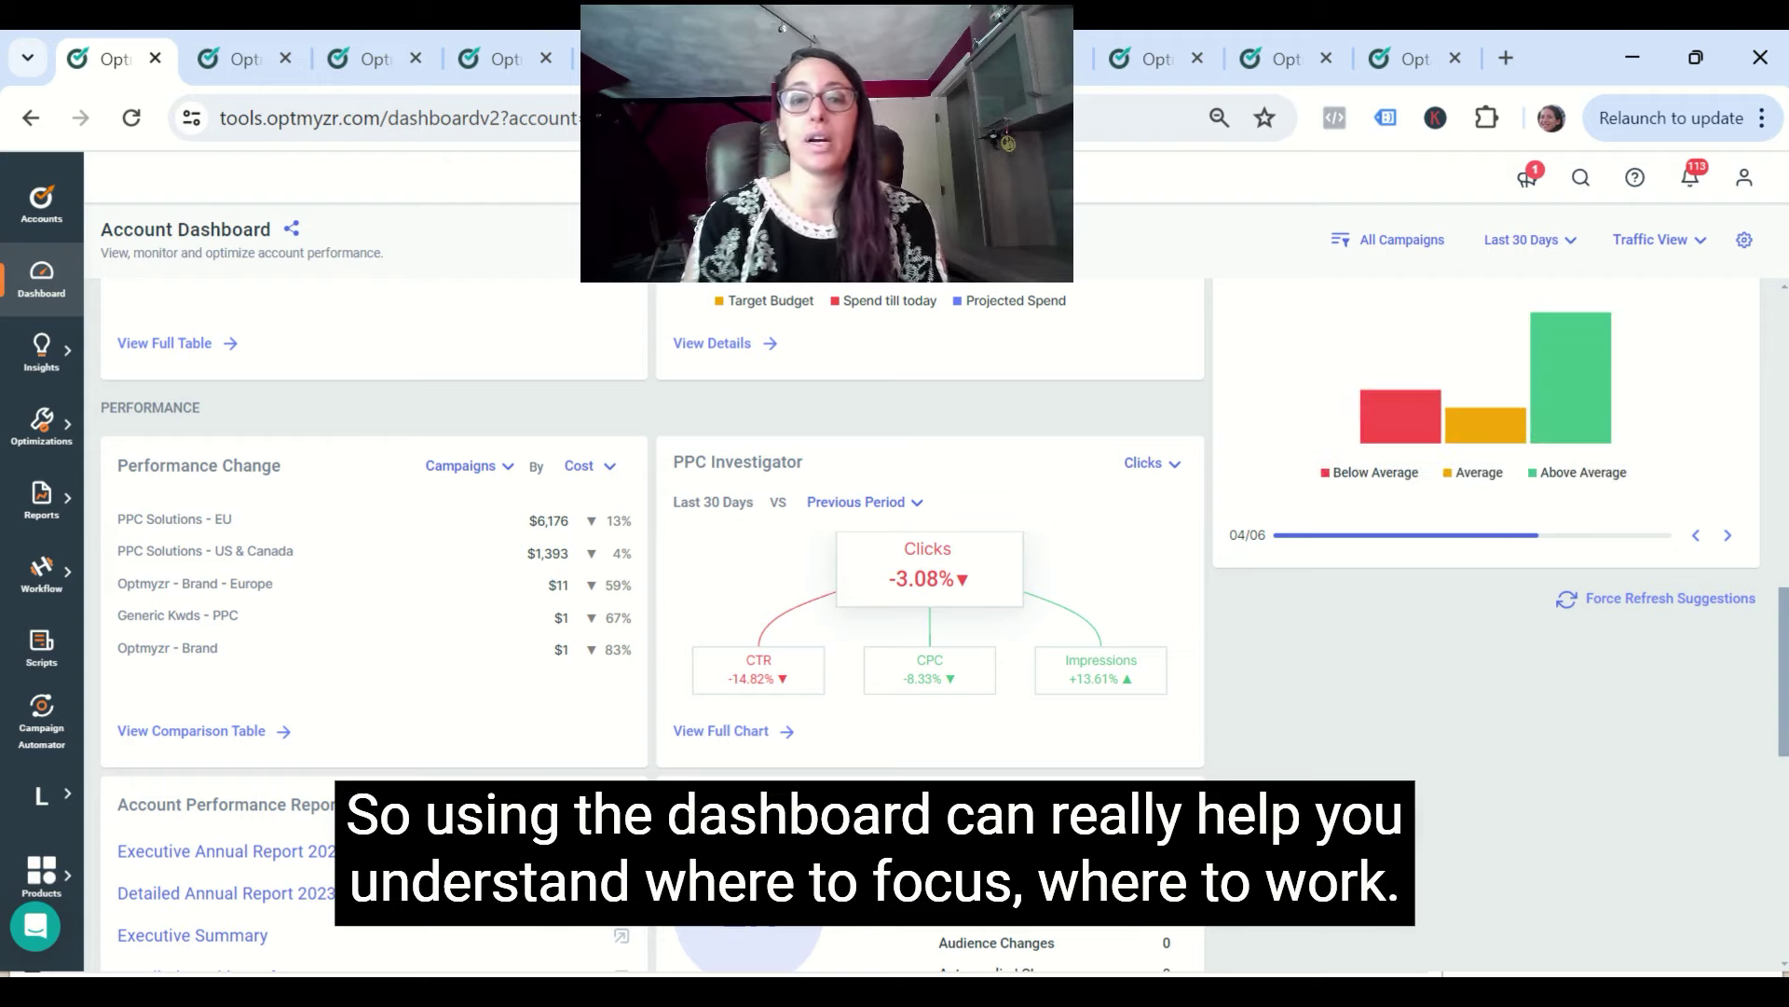
{"action": "scroll", "coordinate": [652, 606], "scroll_direction": "down", "scroll_amount": 5}
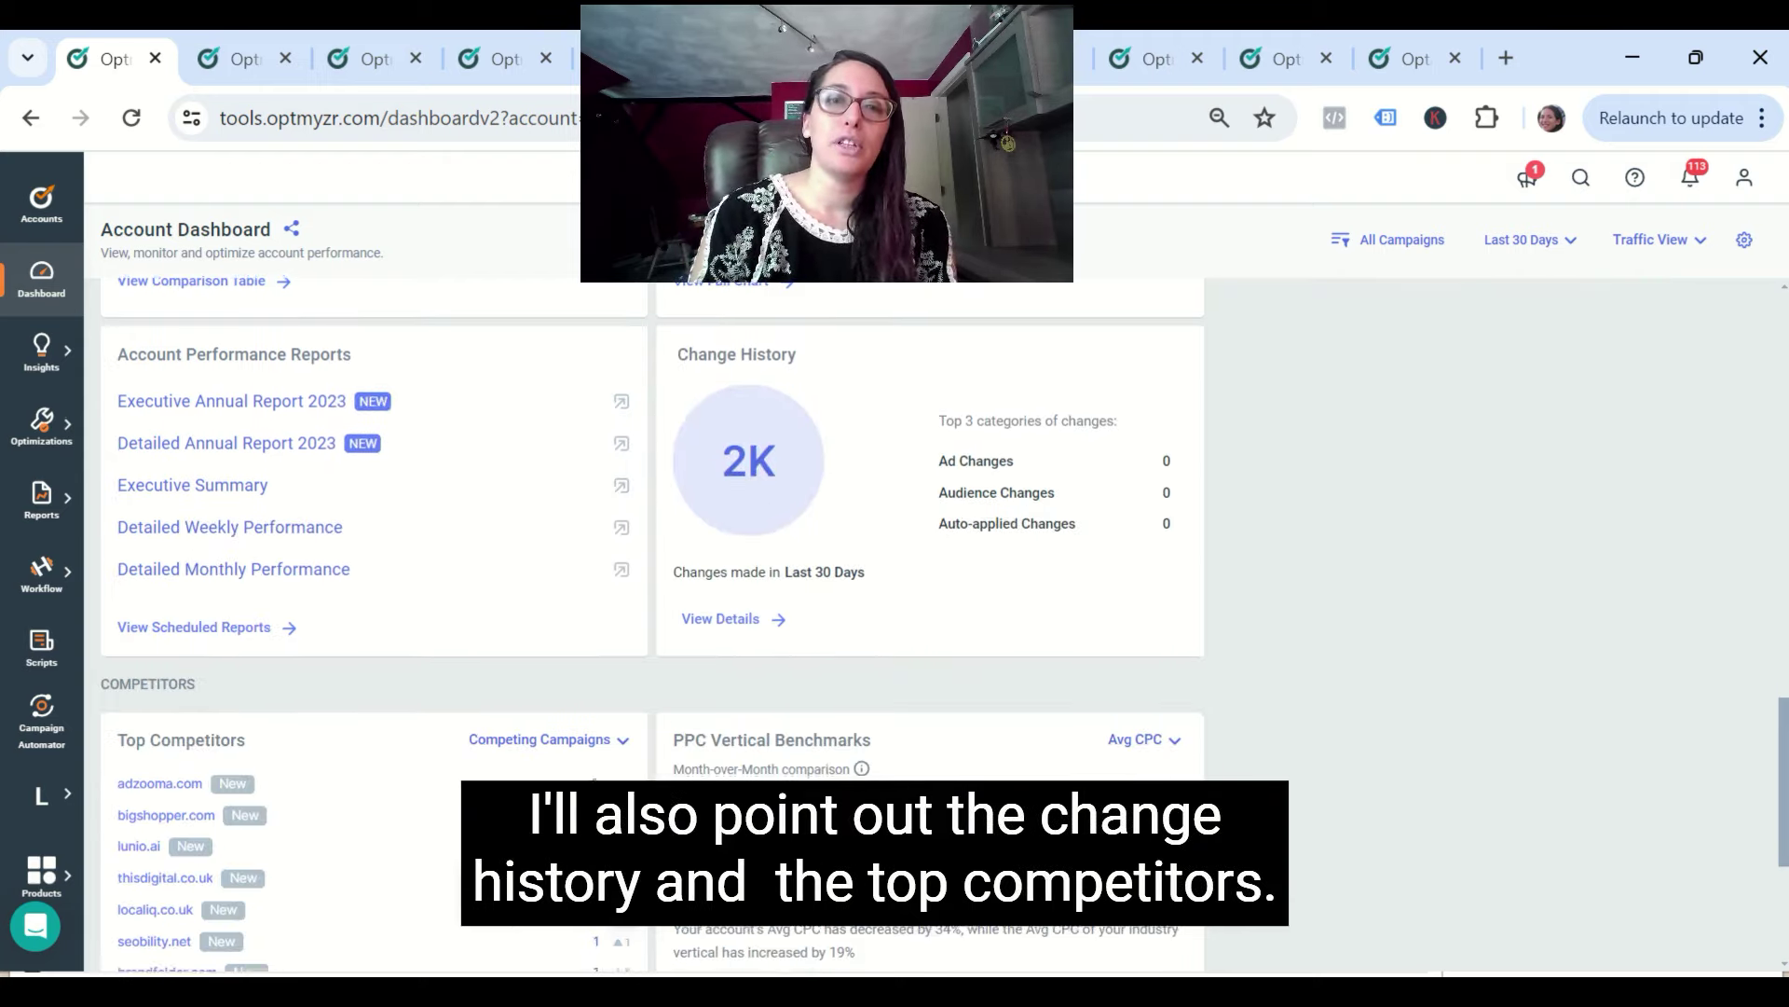
{"action": "scroll", "coordinate": [652, 606], "scroll_direction": "down", "scroll_amount": 3}
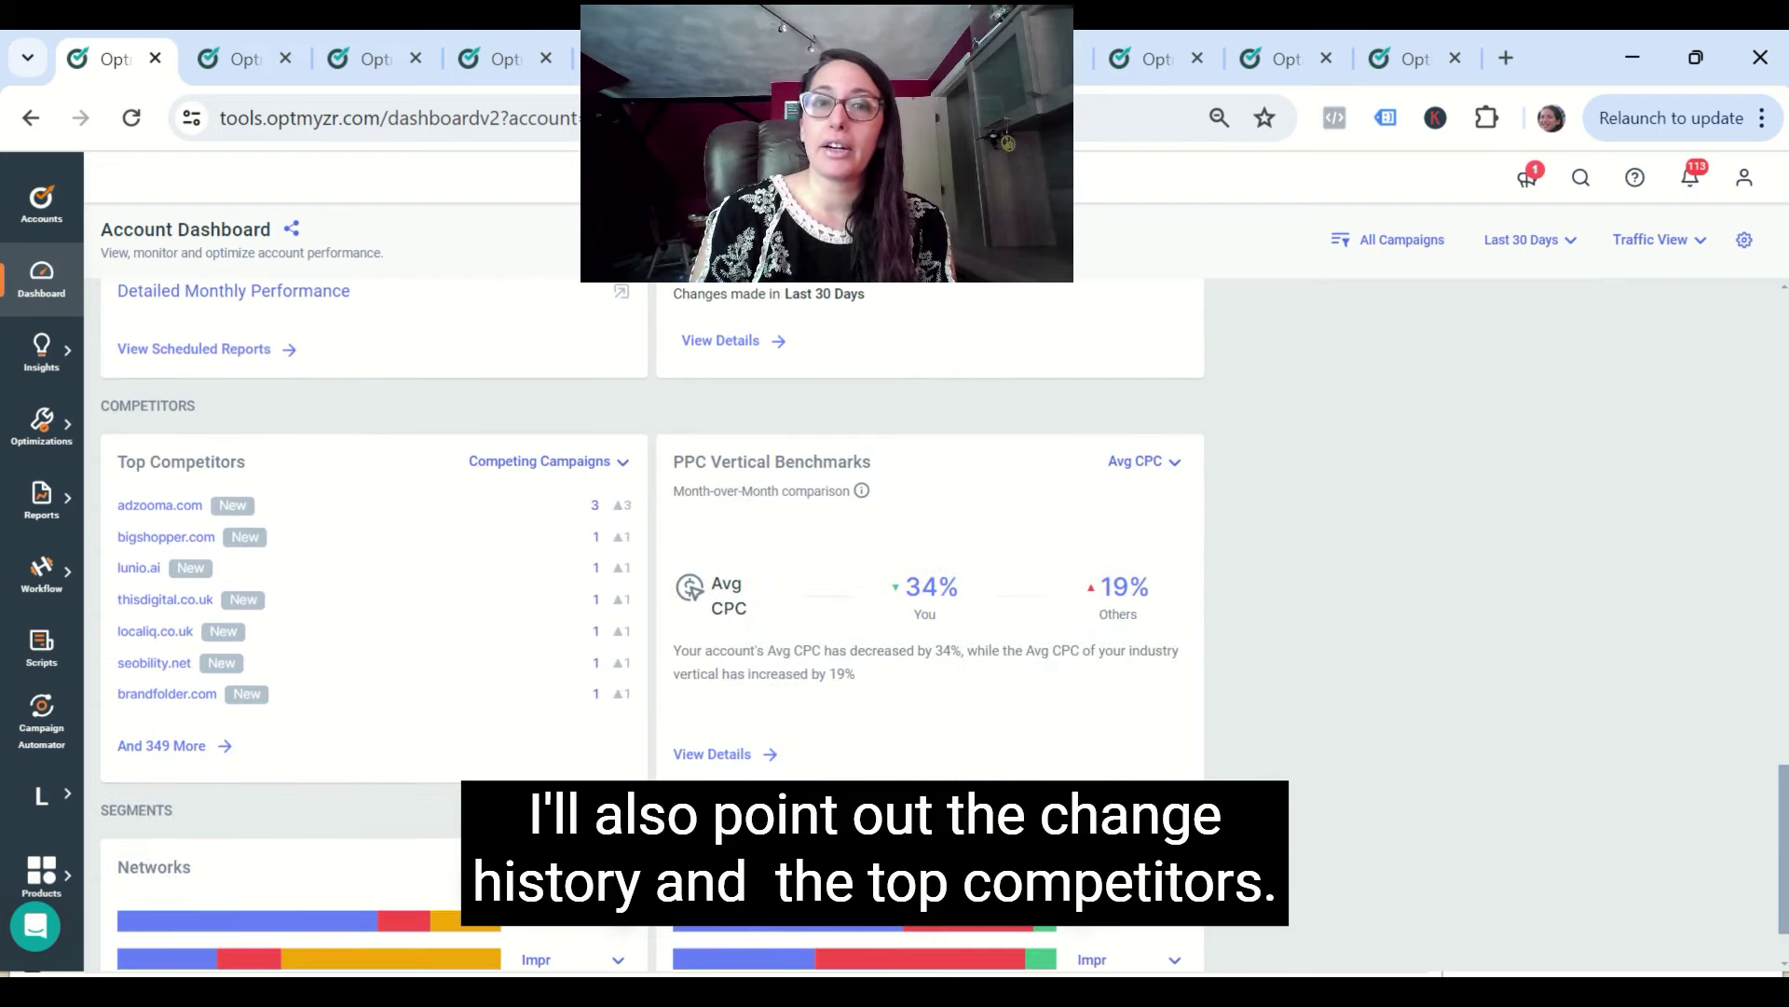
{"action": "scroll", "coordinate": [653, 606], "scroll_direction": "up", "scroll_amount": 3}
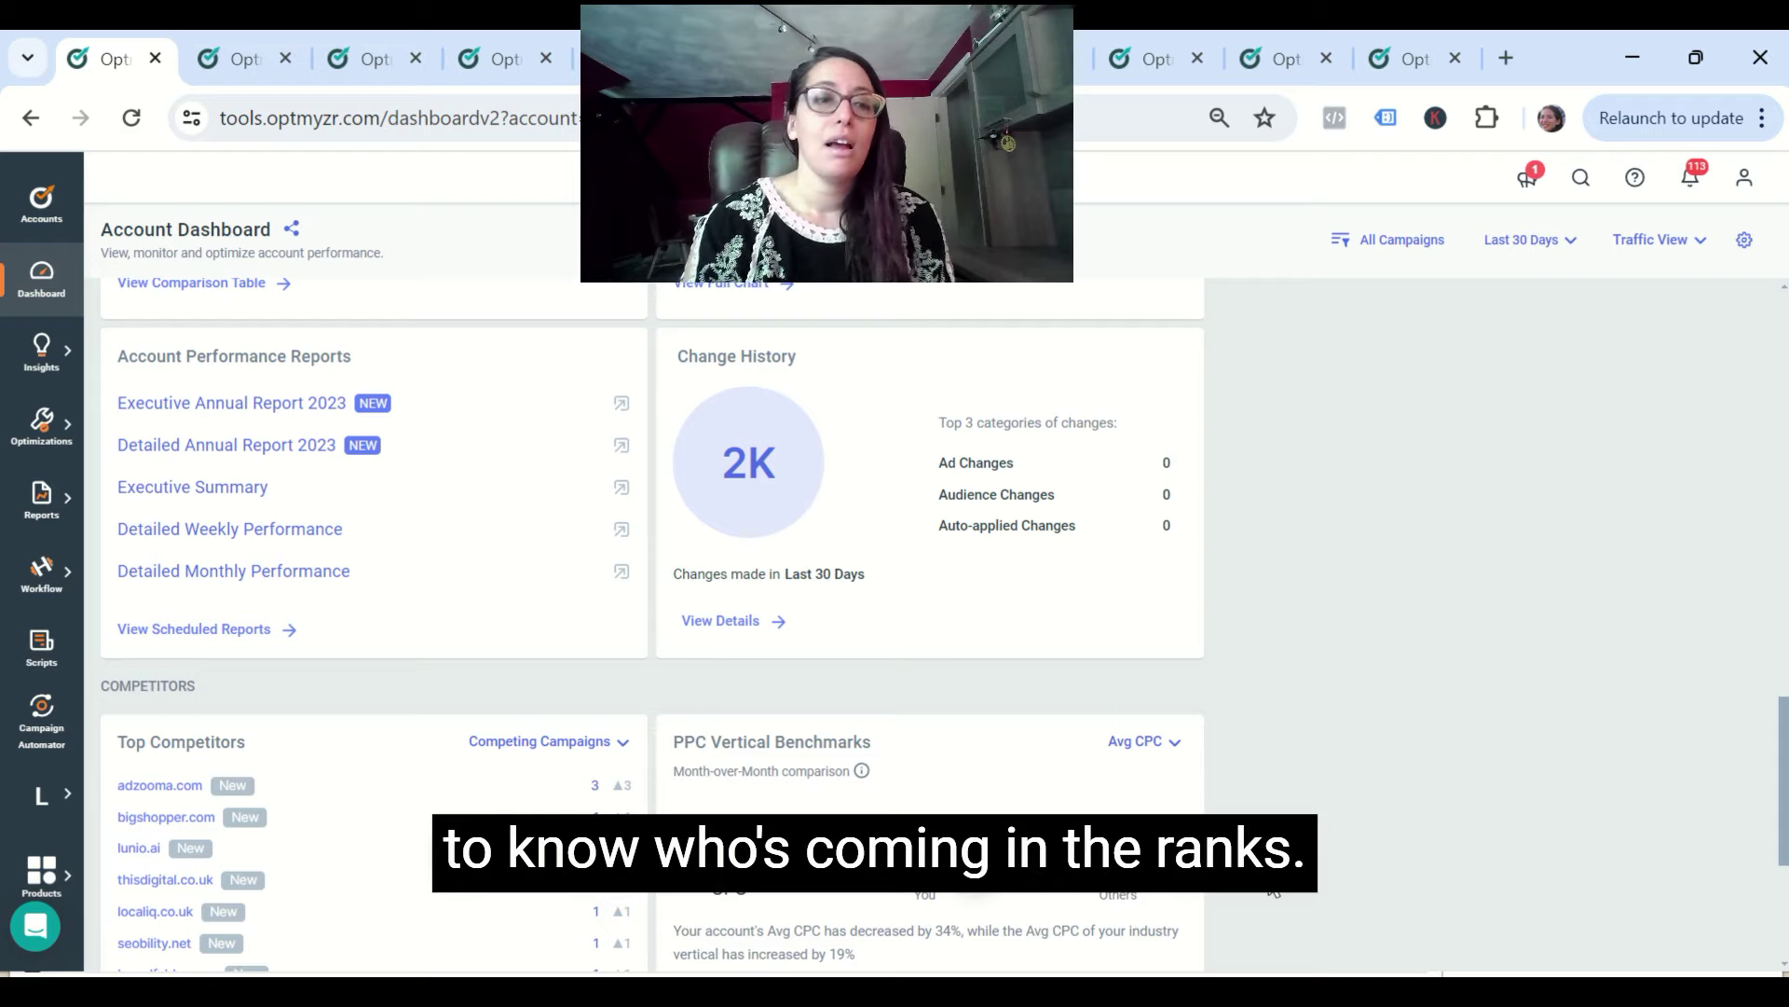
Step: Open the full list of top competitors and view the competing keywords for adzooma.com
{"action": "scroll", "coordinate": [1274, 892], "scroll_direction": "down", "scroll_amount": 2}
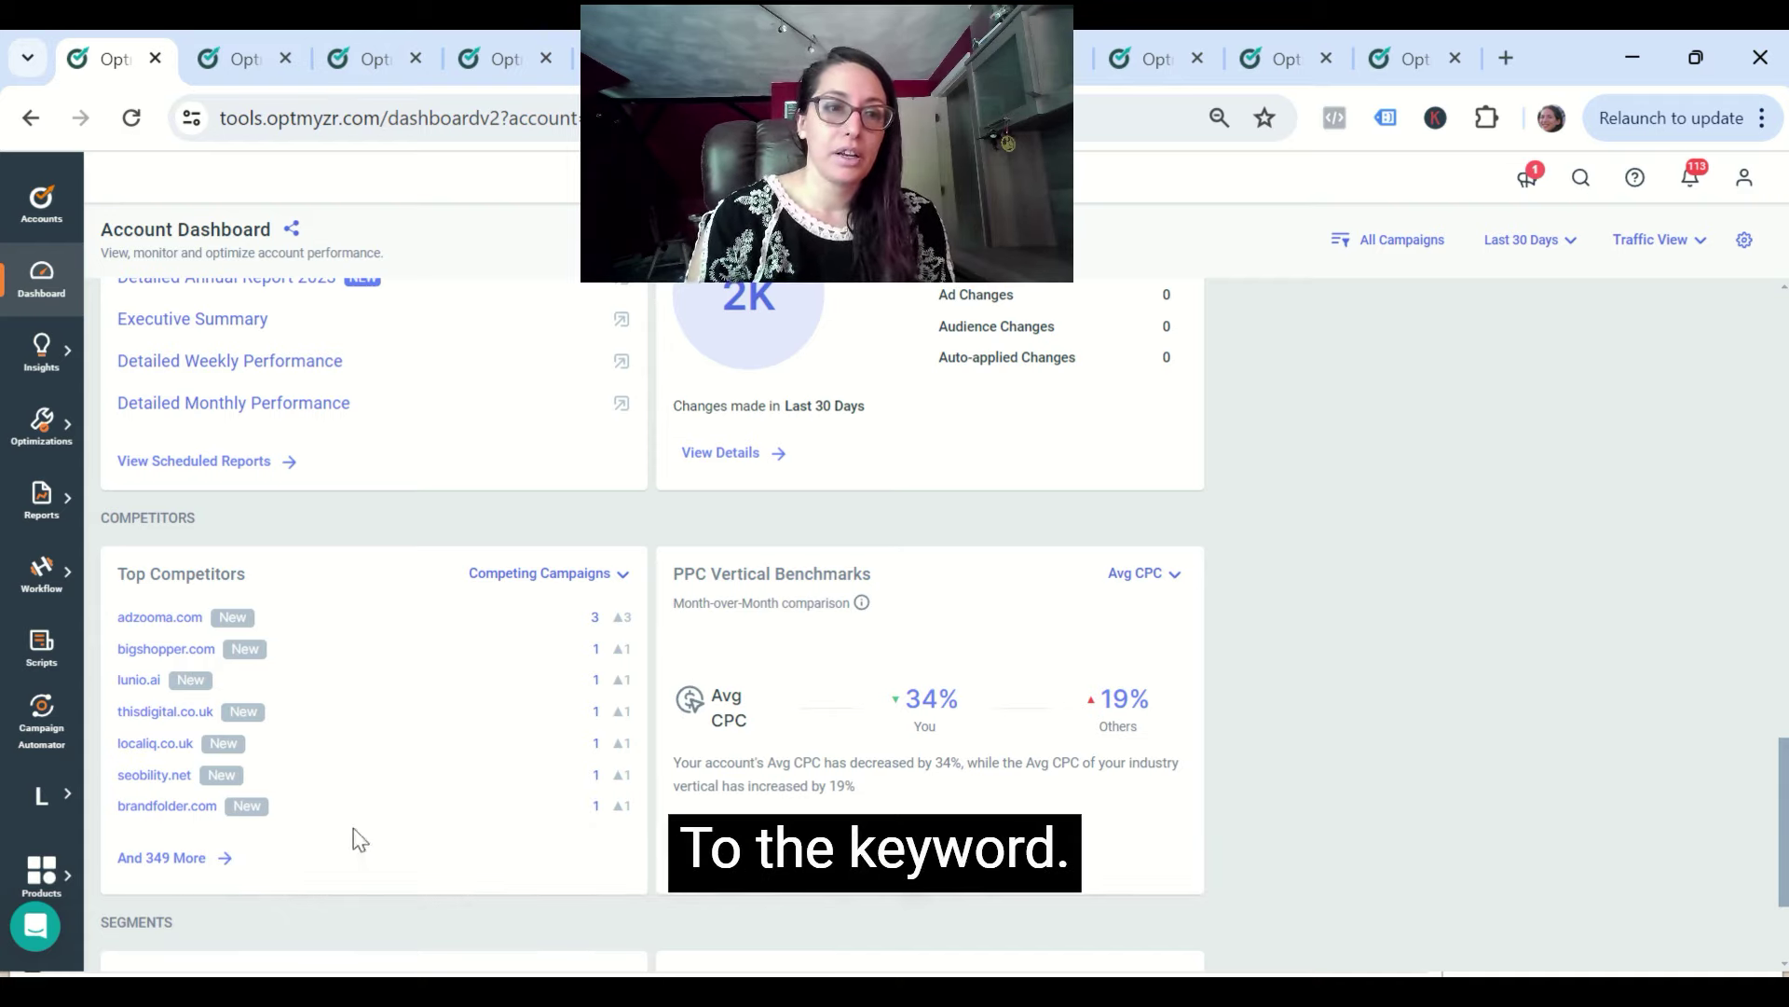
{"action": "left_click", "coordinate": [183, 852]}
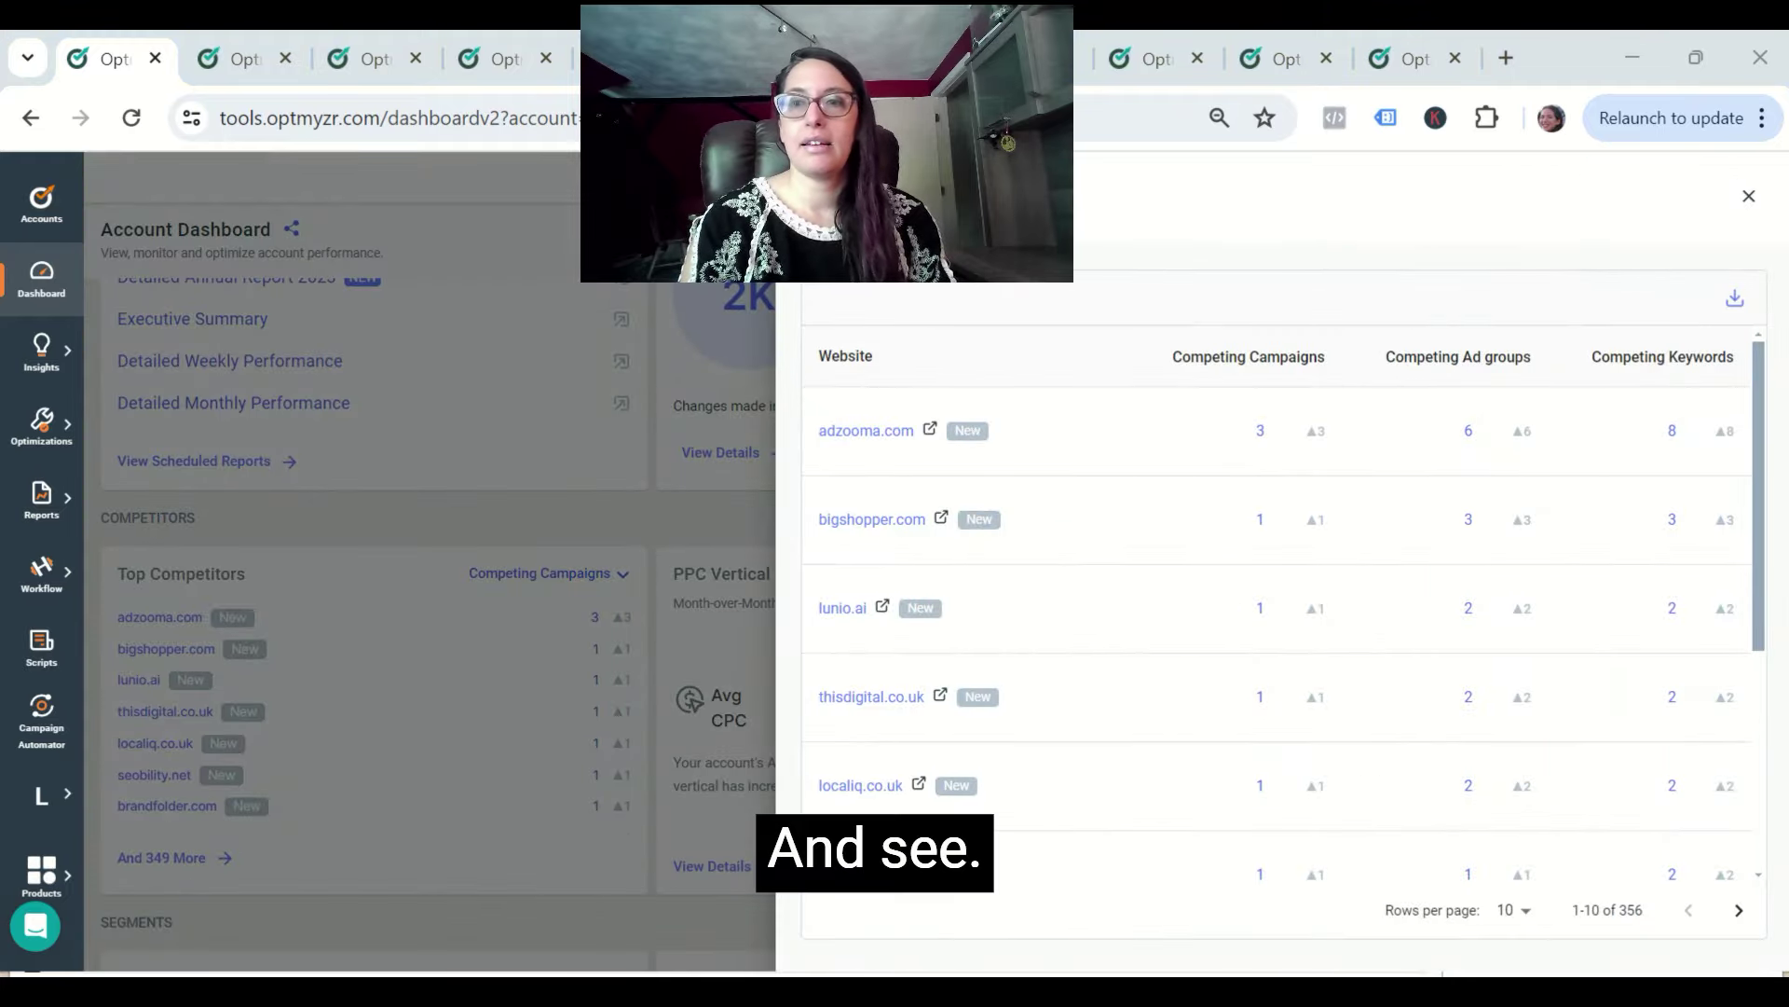
{"action": "left_click", "coordinate": [1672, 434]}
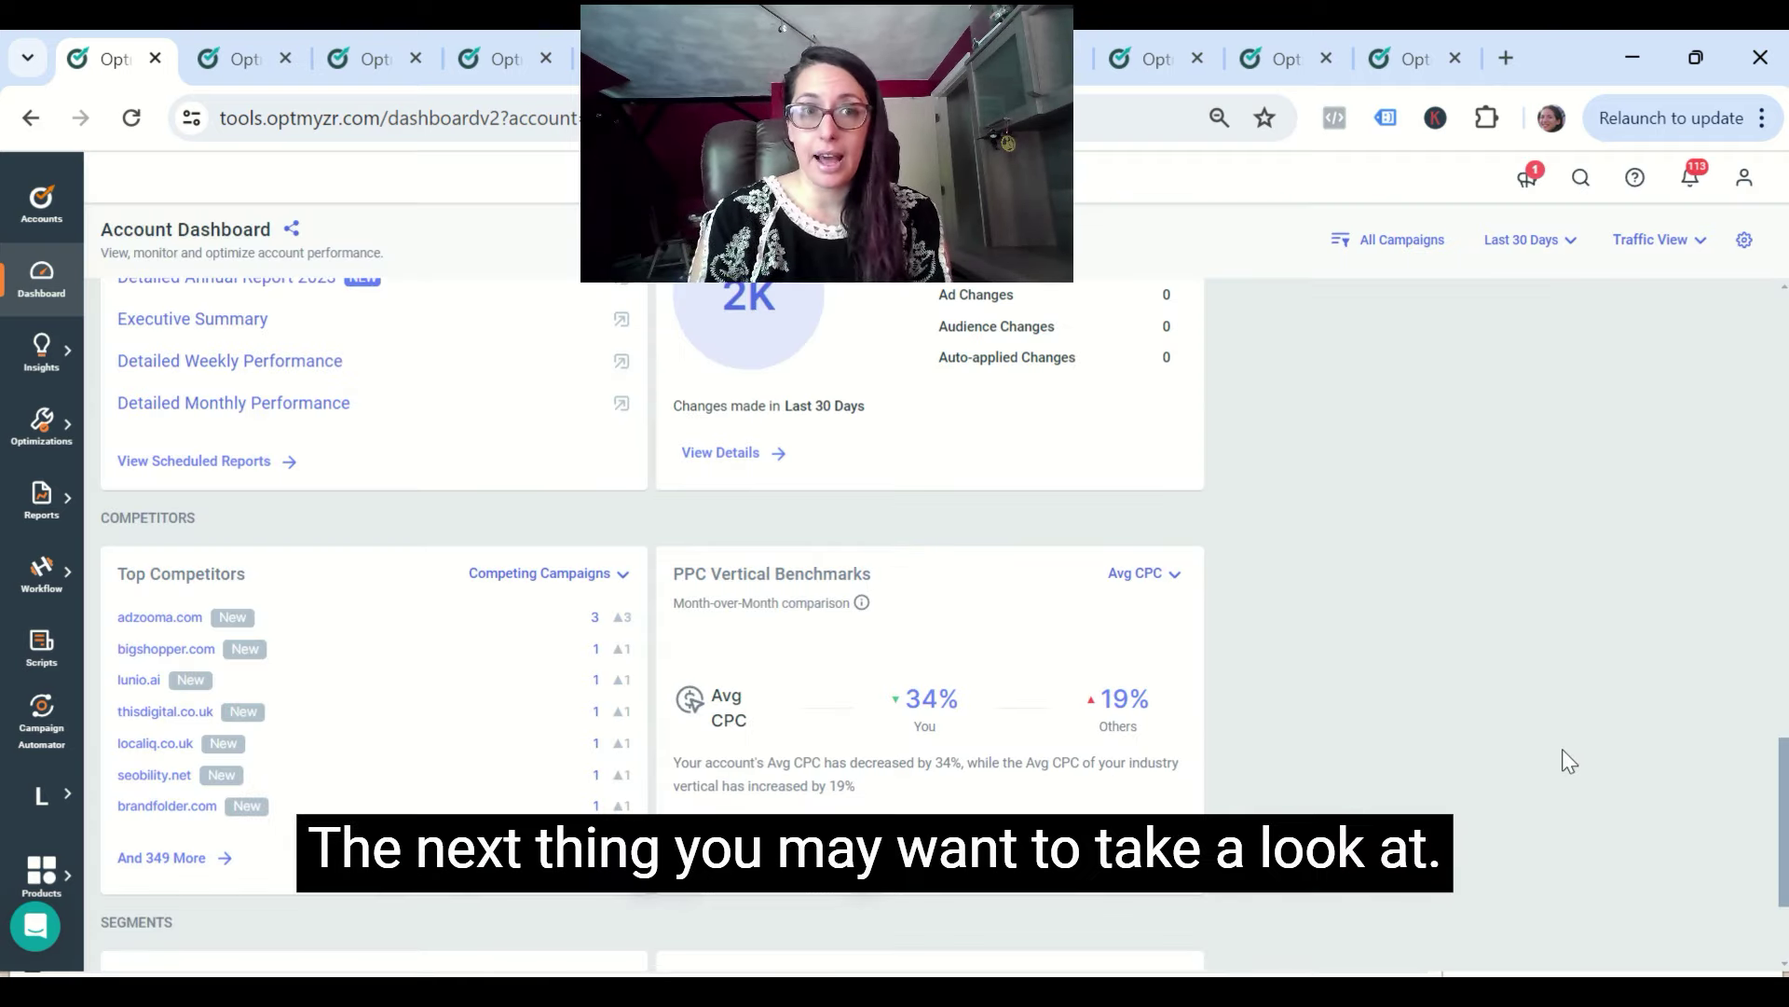
Step: Open the Change History details, browse the metrics available for its comparison chart, and close the details
{"action": "scroll", "coordinate": [1750, 499], "scroll_direction": "up", "scroll_amount": 4}
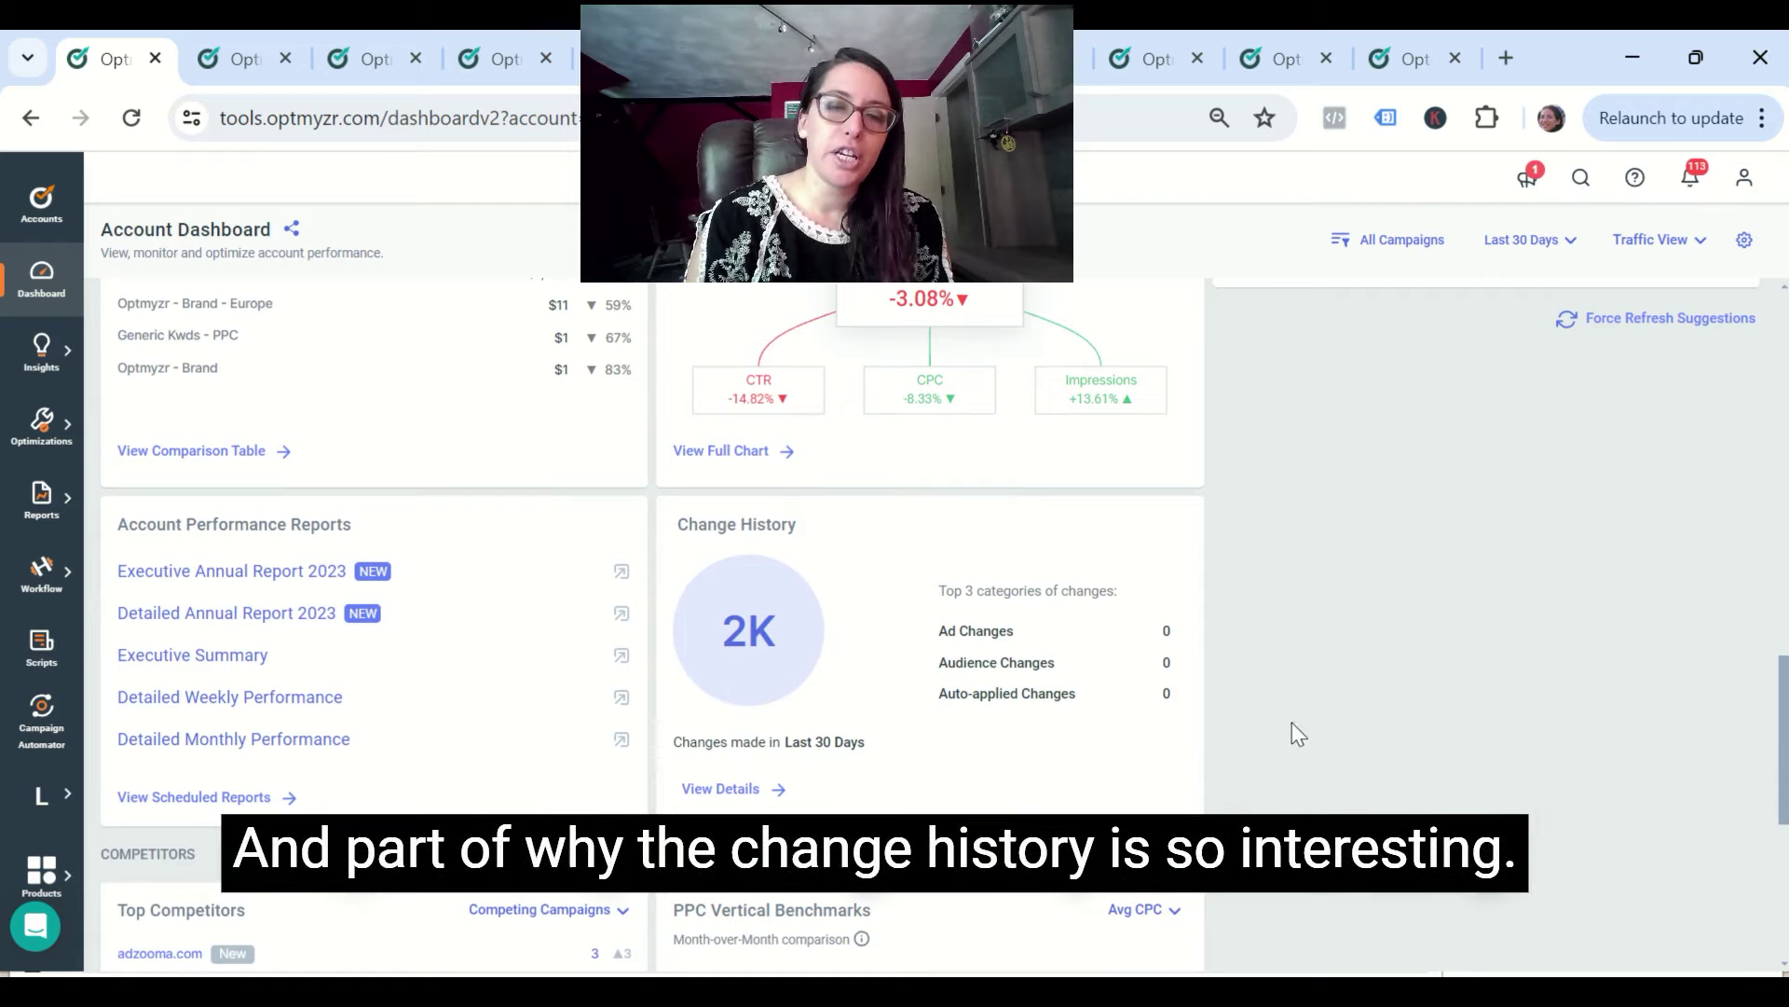
{"action": "left_click", "coordinate": [745, 790]}
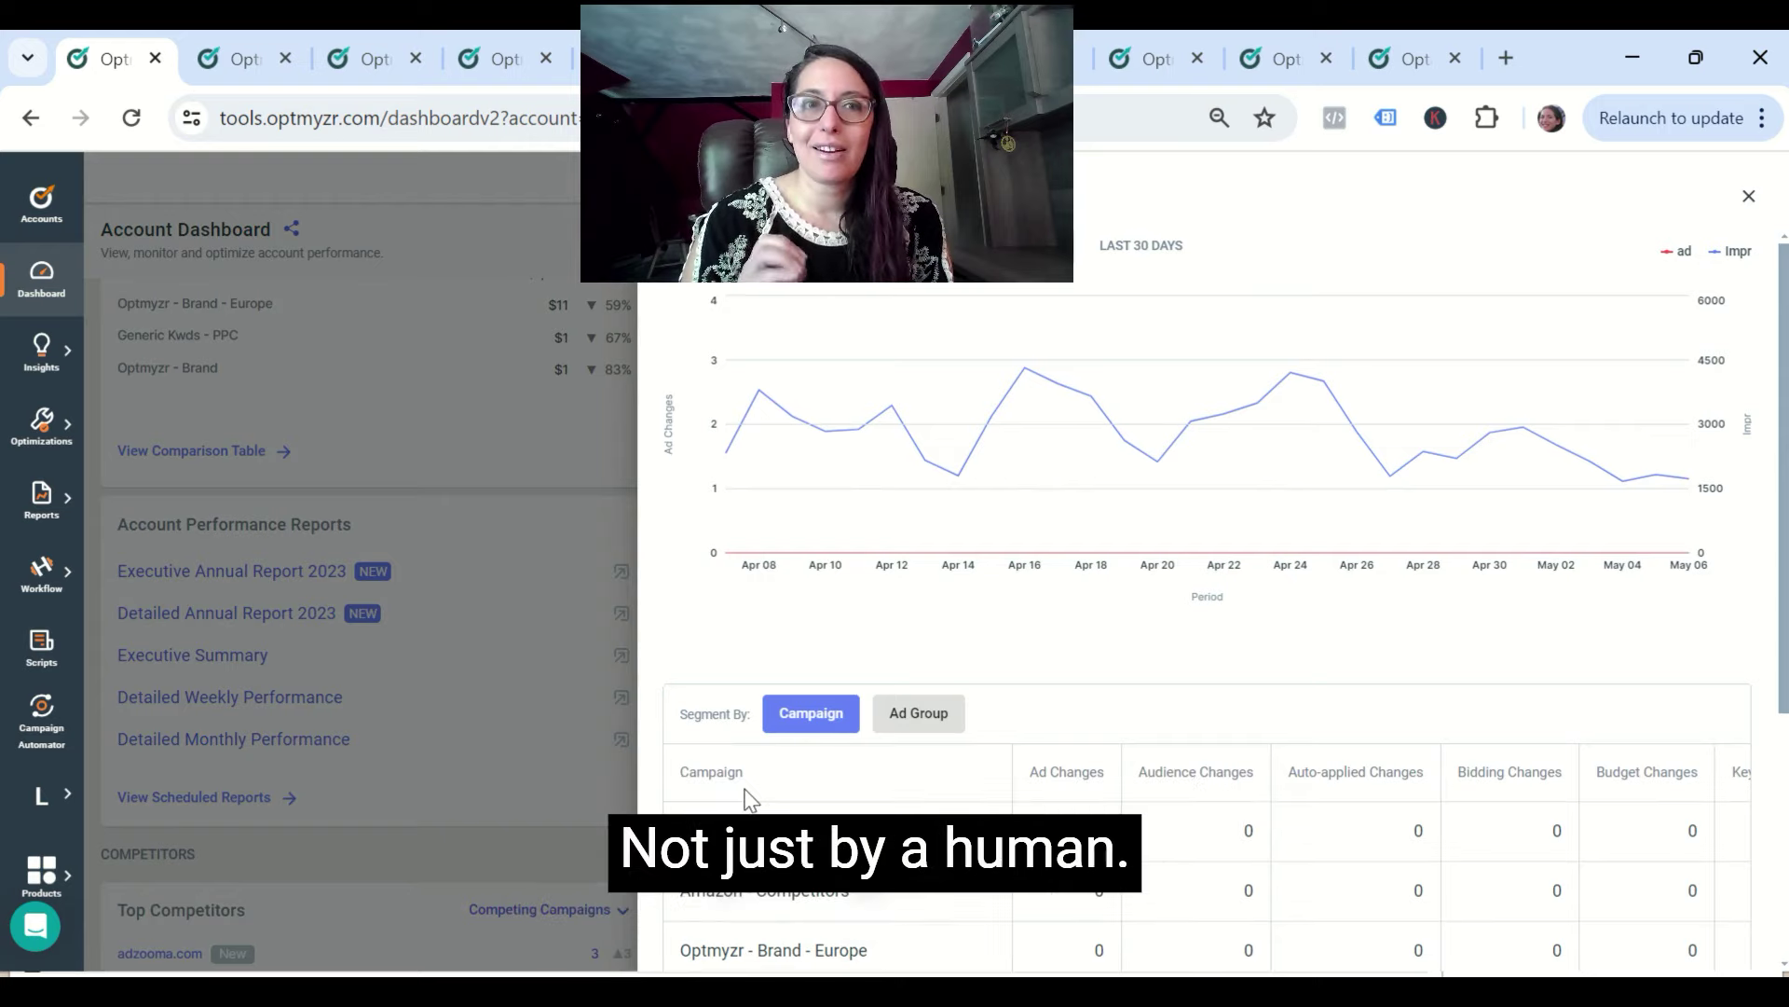
{"action": "left_click", "coordinate": [839, 261]}
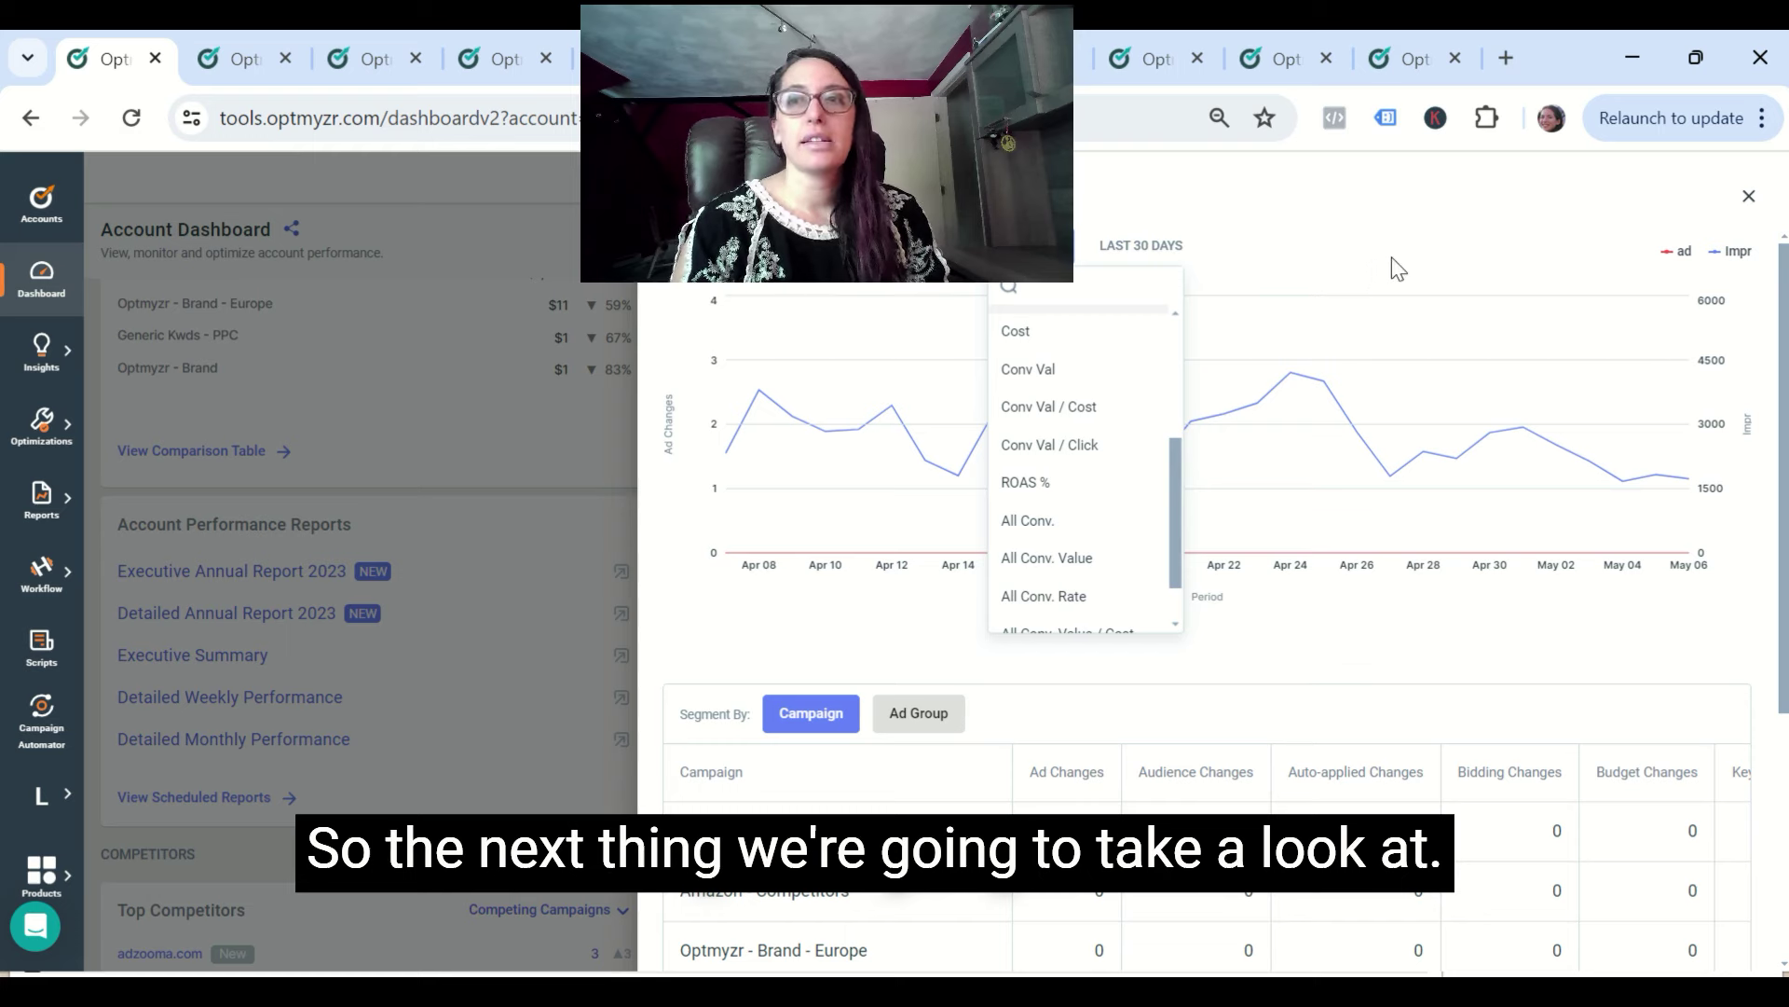
{"action": "left_click", "coordinate": [1748, 196]}
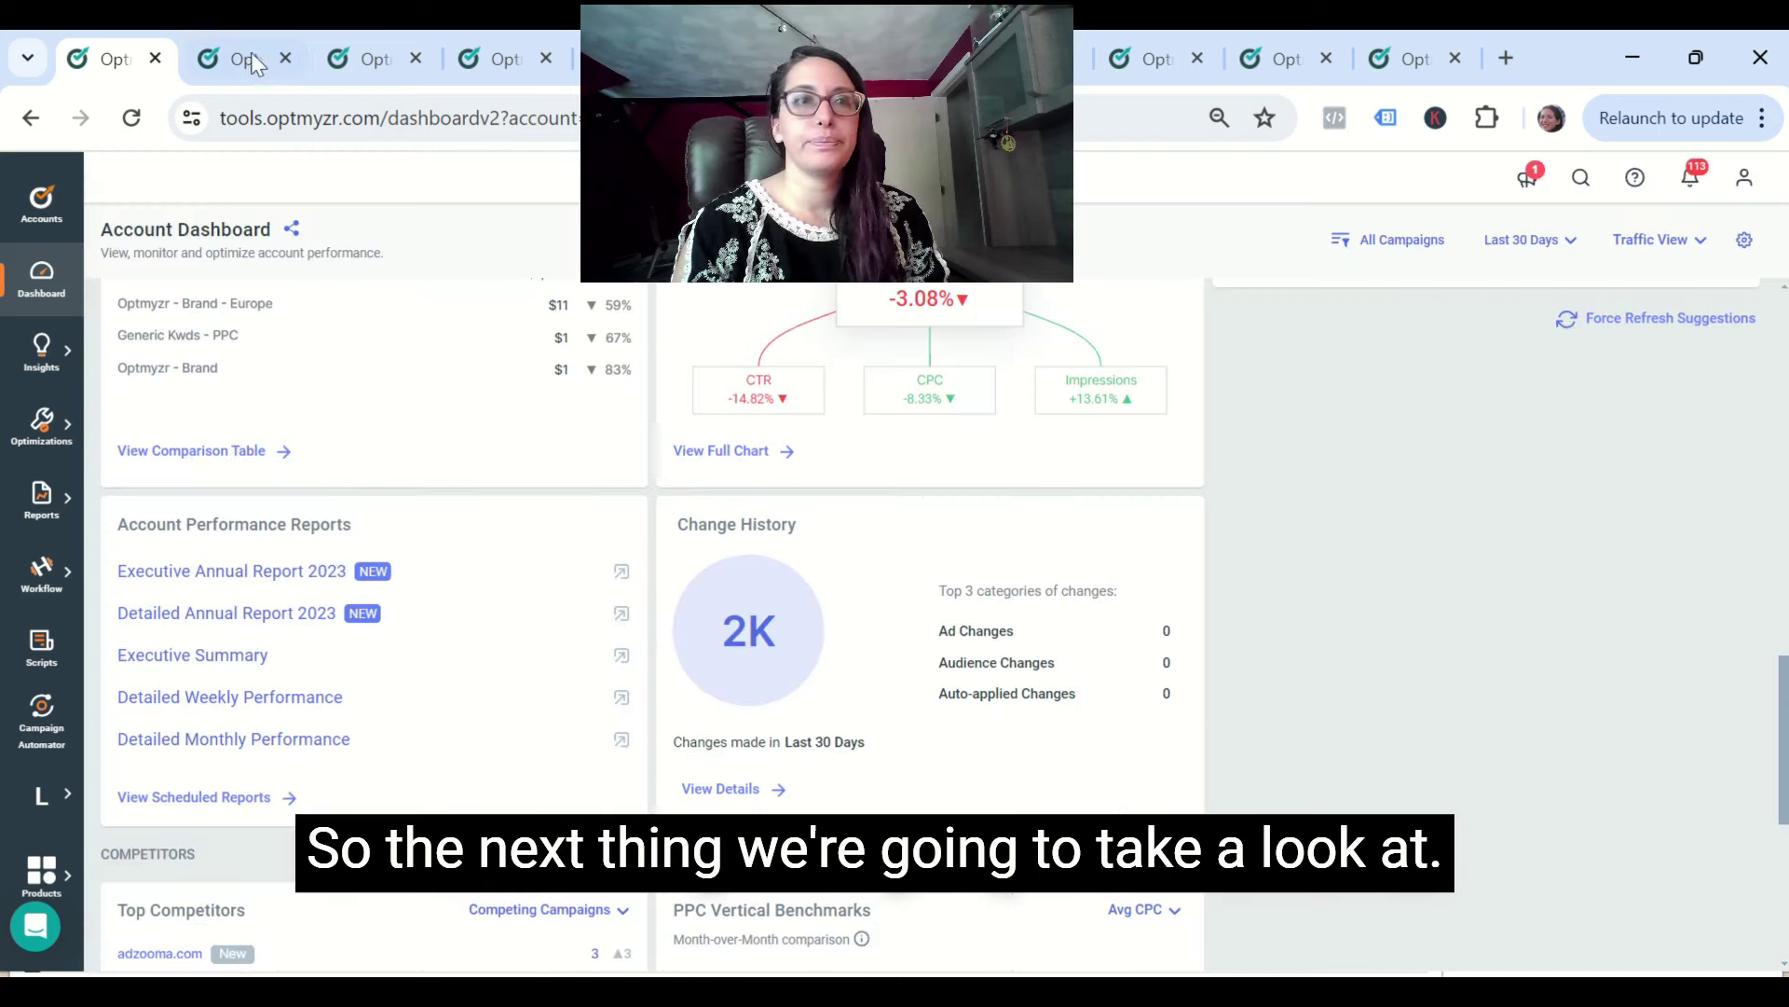
Step: Create a new PPC account audit with the default name New Audit
{"action": "left_click", "coordinate": [215, 60]}
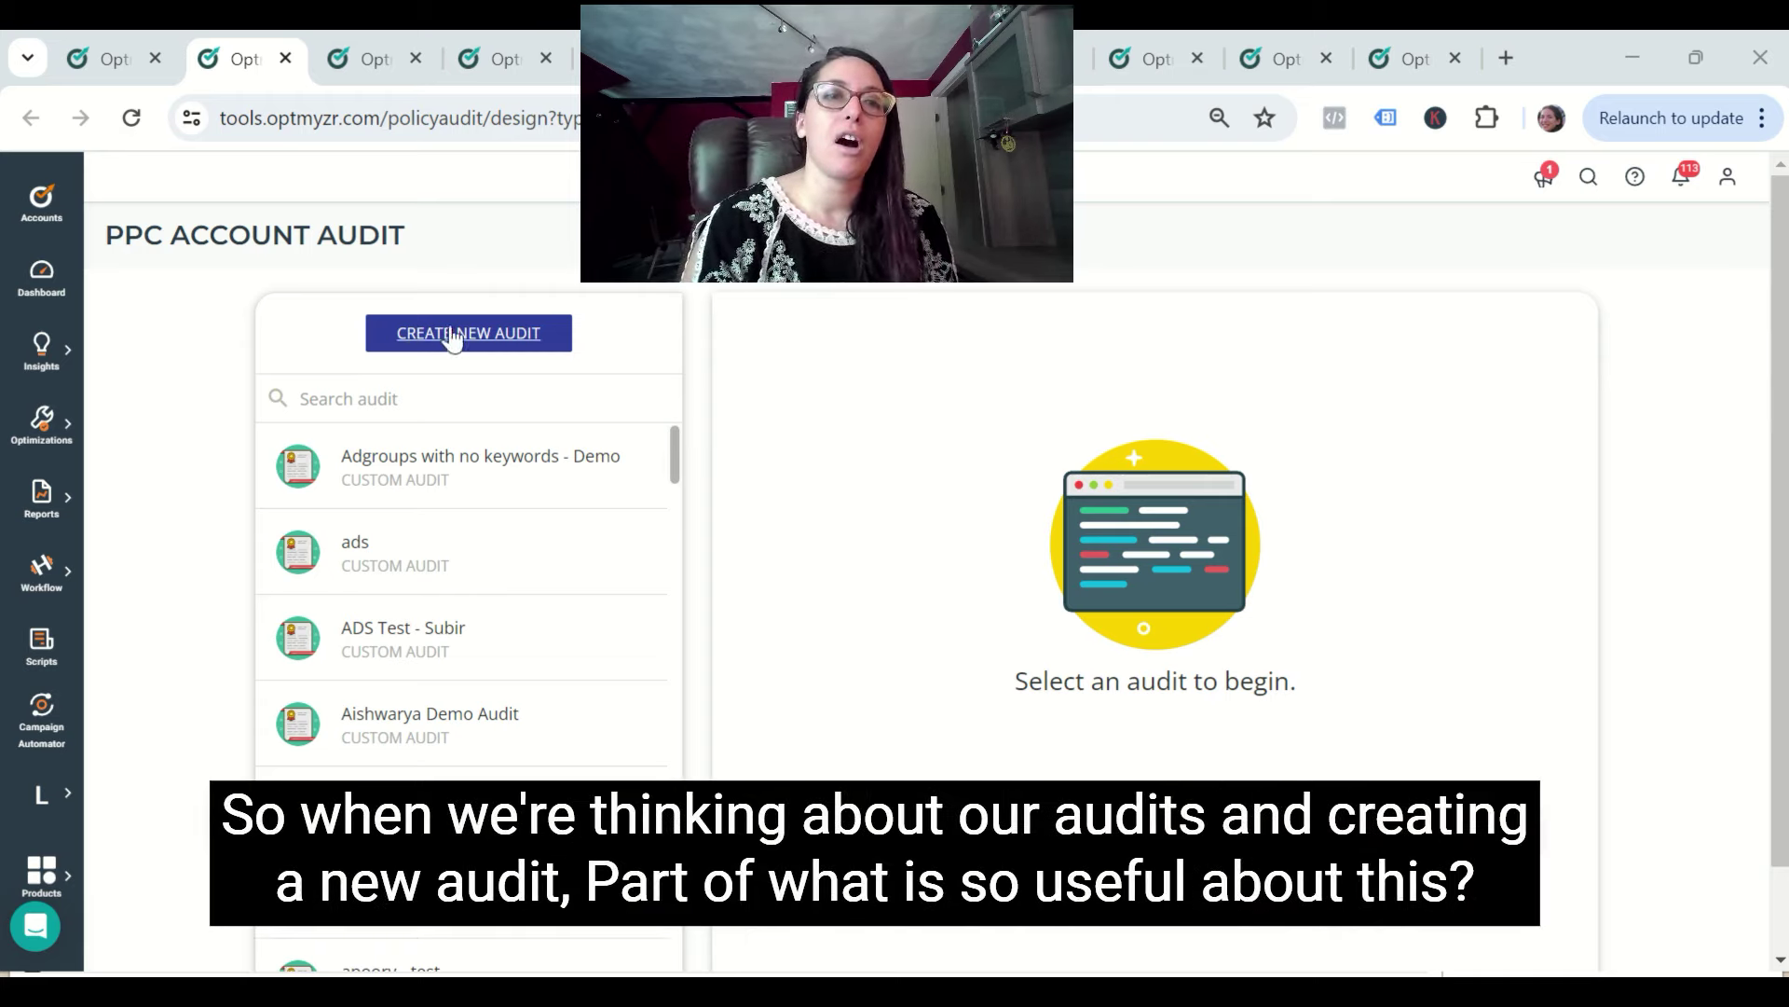
{"action": "left_click", "coordinate": [459, 336]}
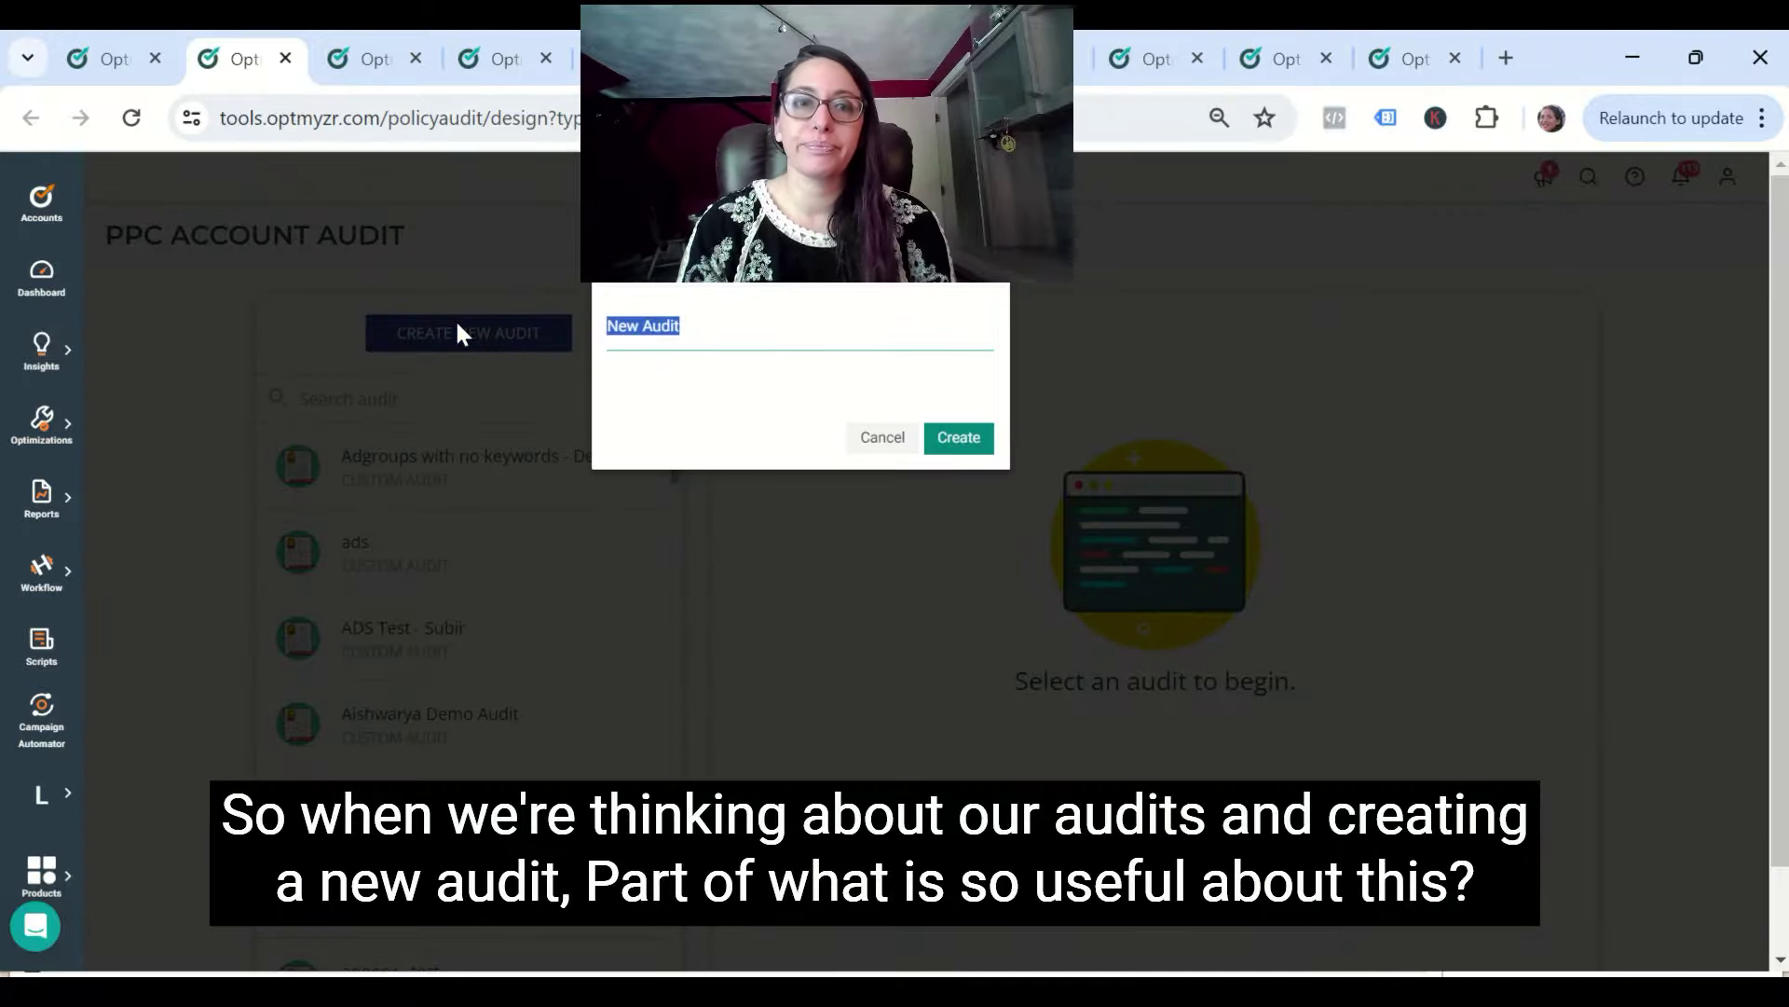
{"action": "left_click", "coordinate": [939, 272]}
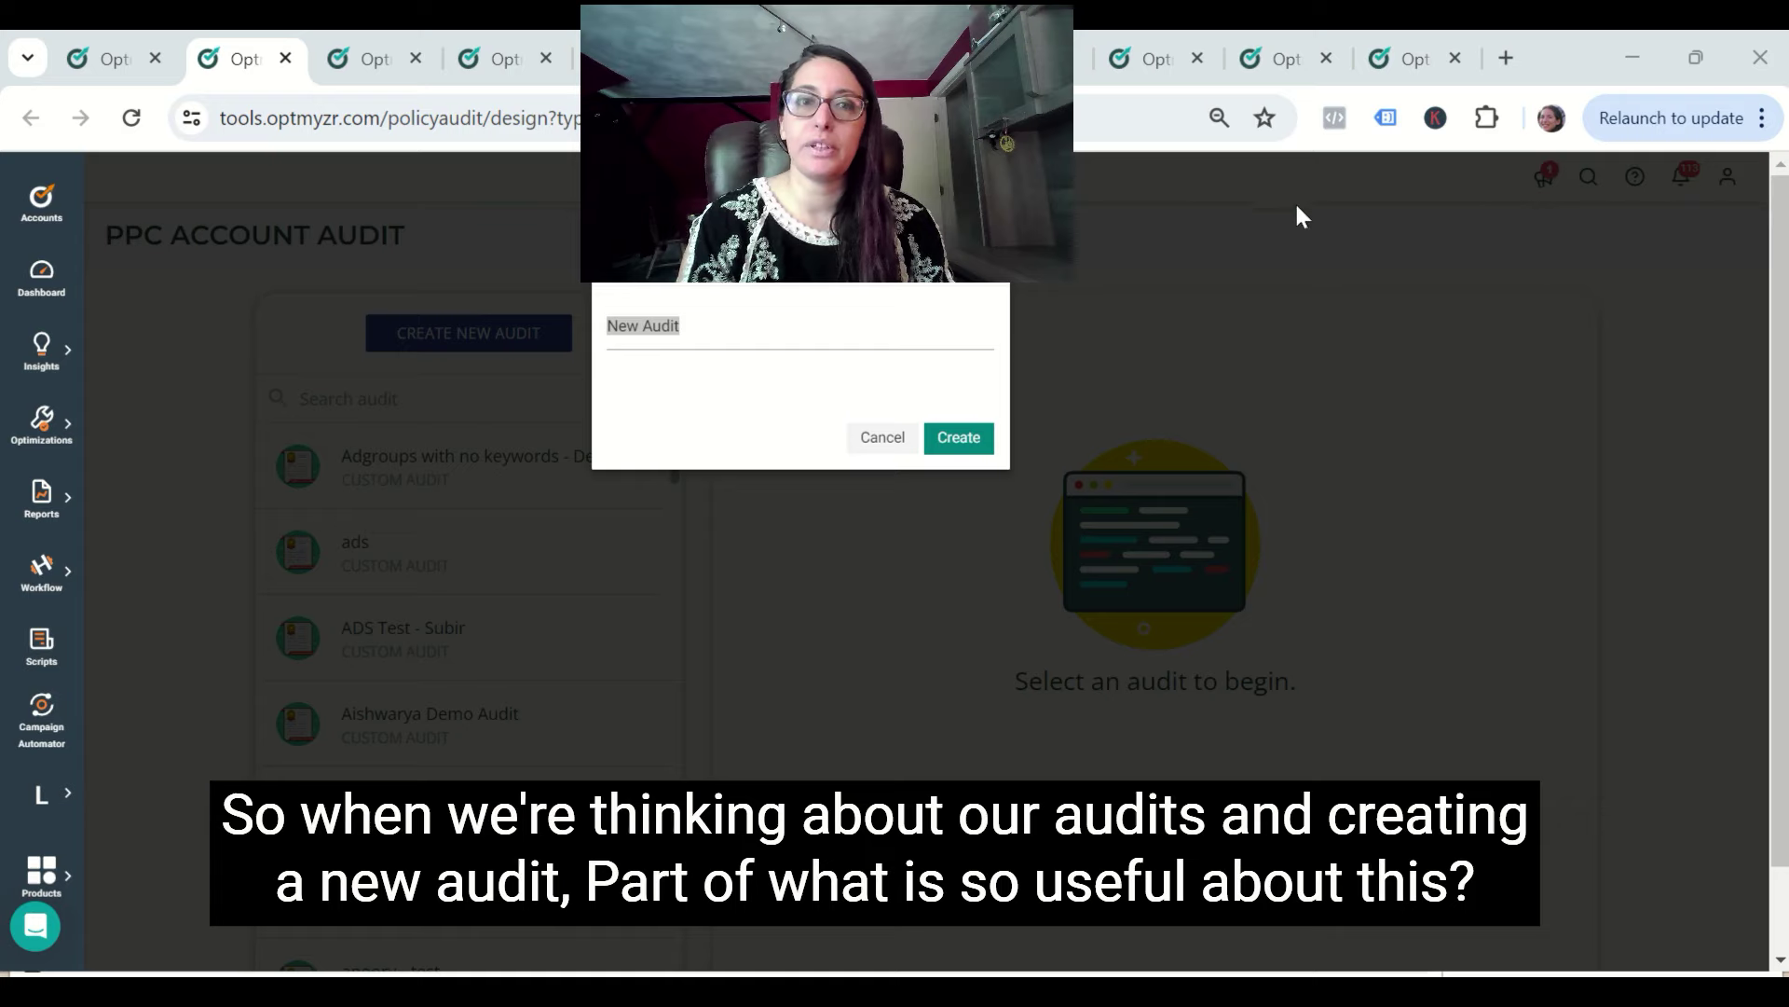
{"action": "left_click", "coordinate": [868, 289]}
{"action": "key", "text": "Return"}
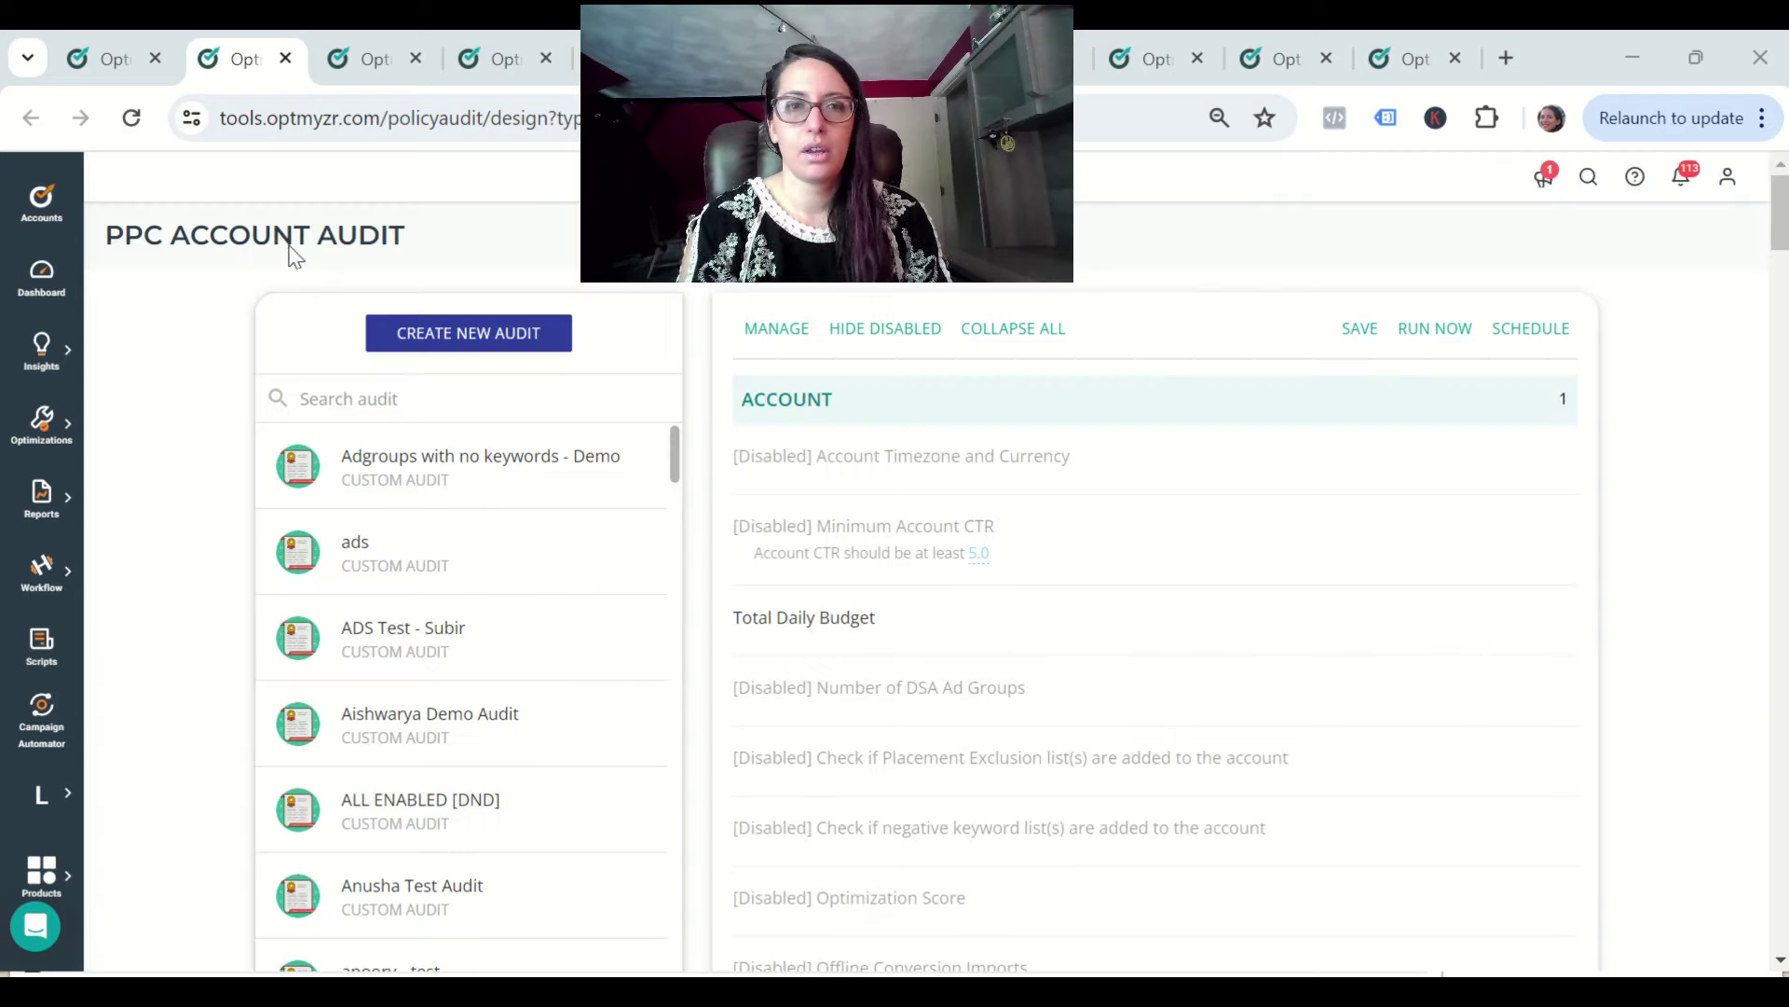
Step: Enable the Minimum Account CTR check in the audit and set its threshold to 8.0
{"action": "scroll", "coordinate": [1682, 460], "scroll_direction": "down", "scroll_amount": 1}
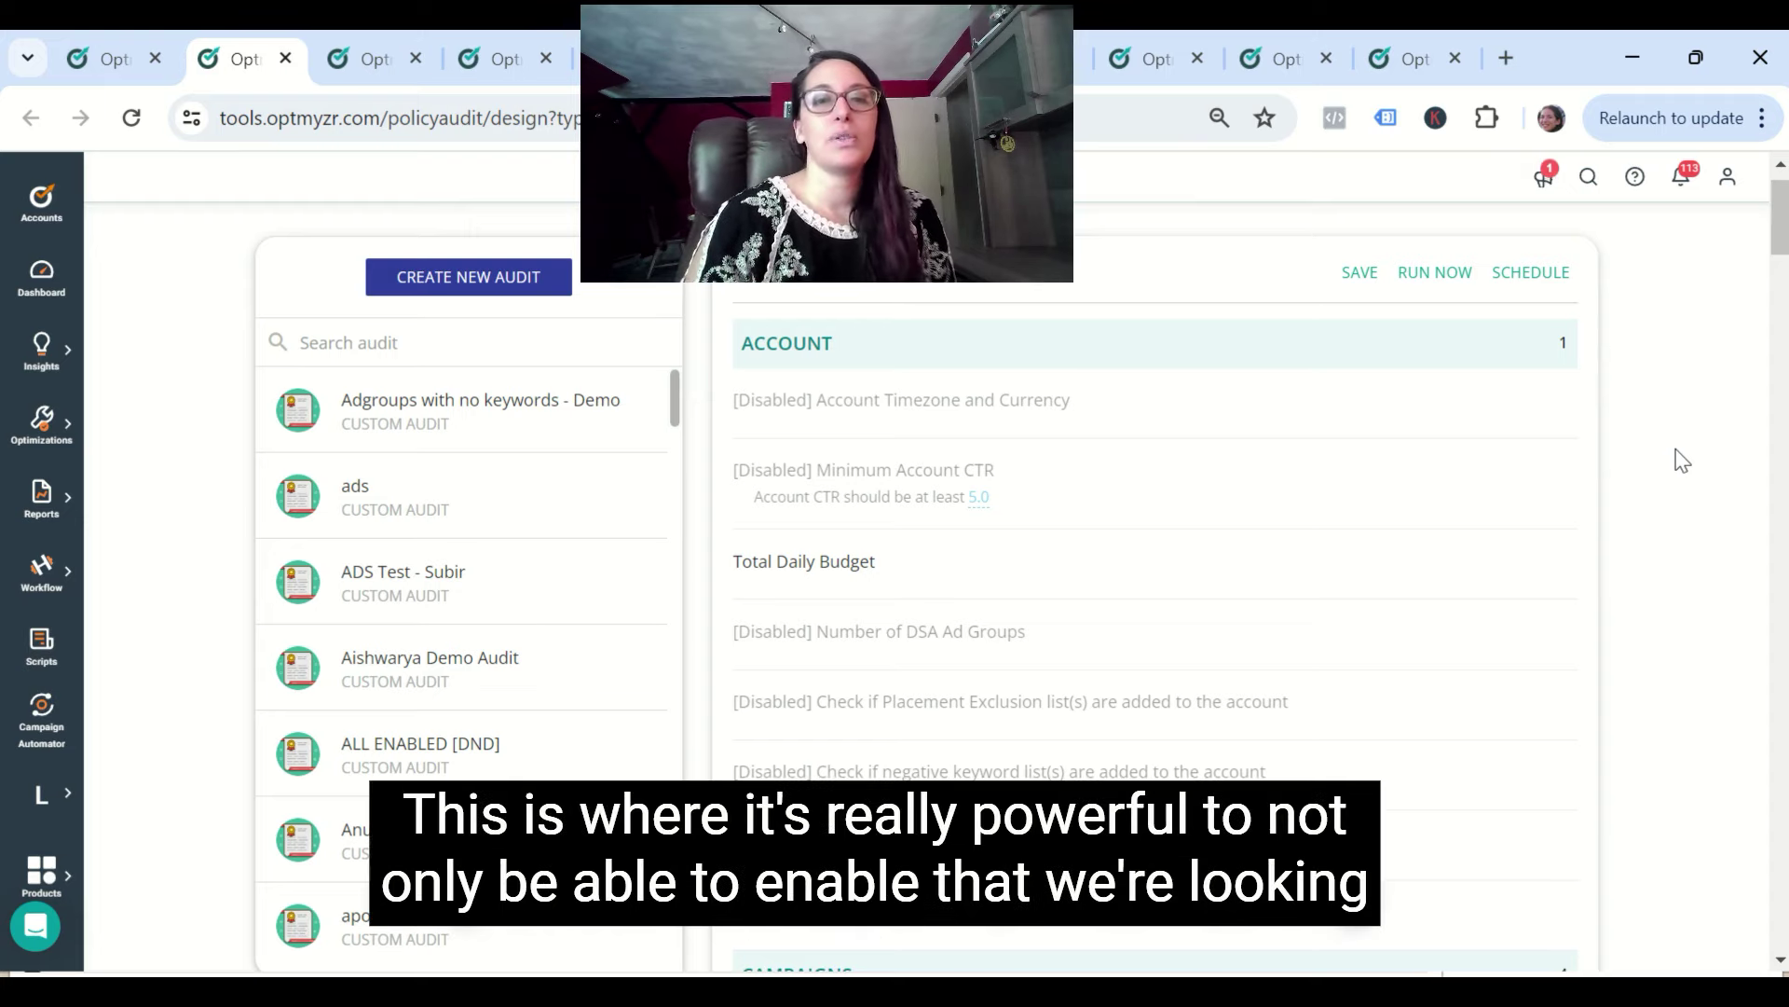
{"action": "mouse_move", "coordinate": [1478, 476]}
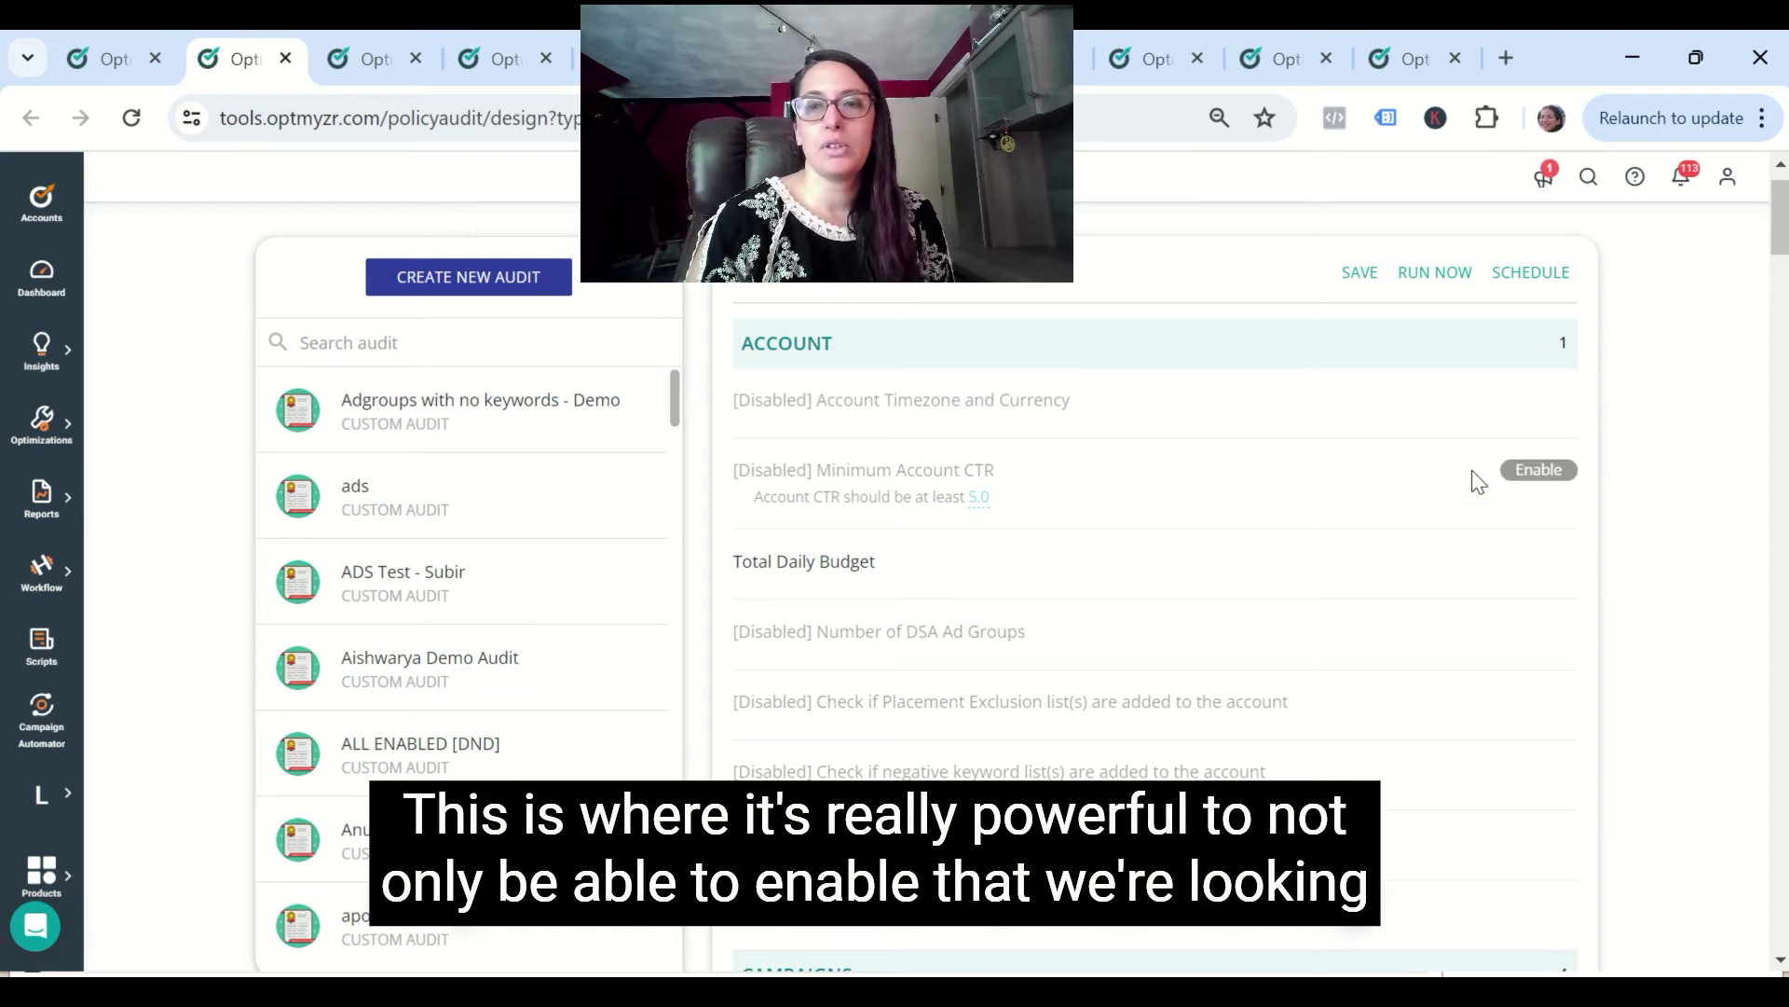
{"action": "left_click", "coordinate": [1546, 471]}
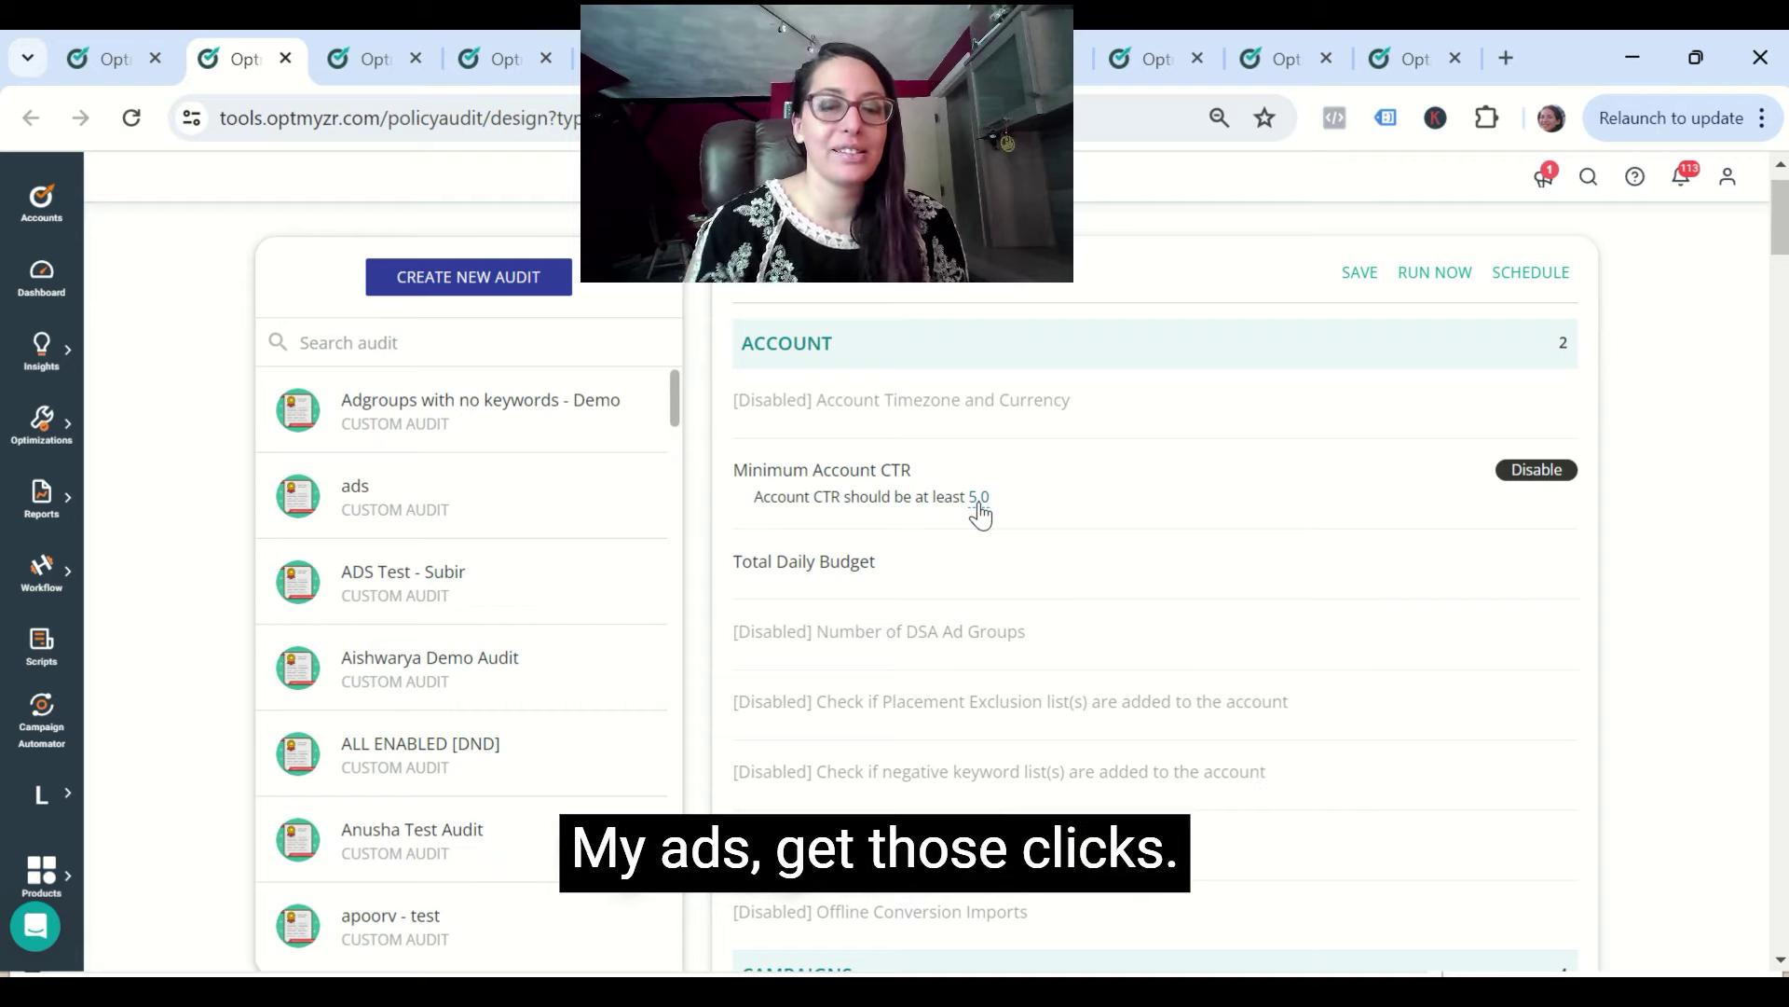
{"action": "left_click", "coordinate": [978, 499]}
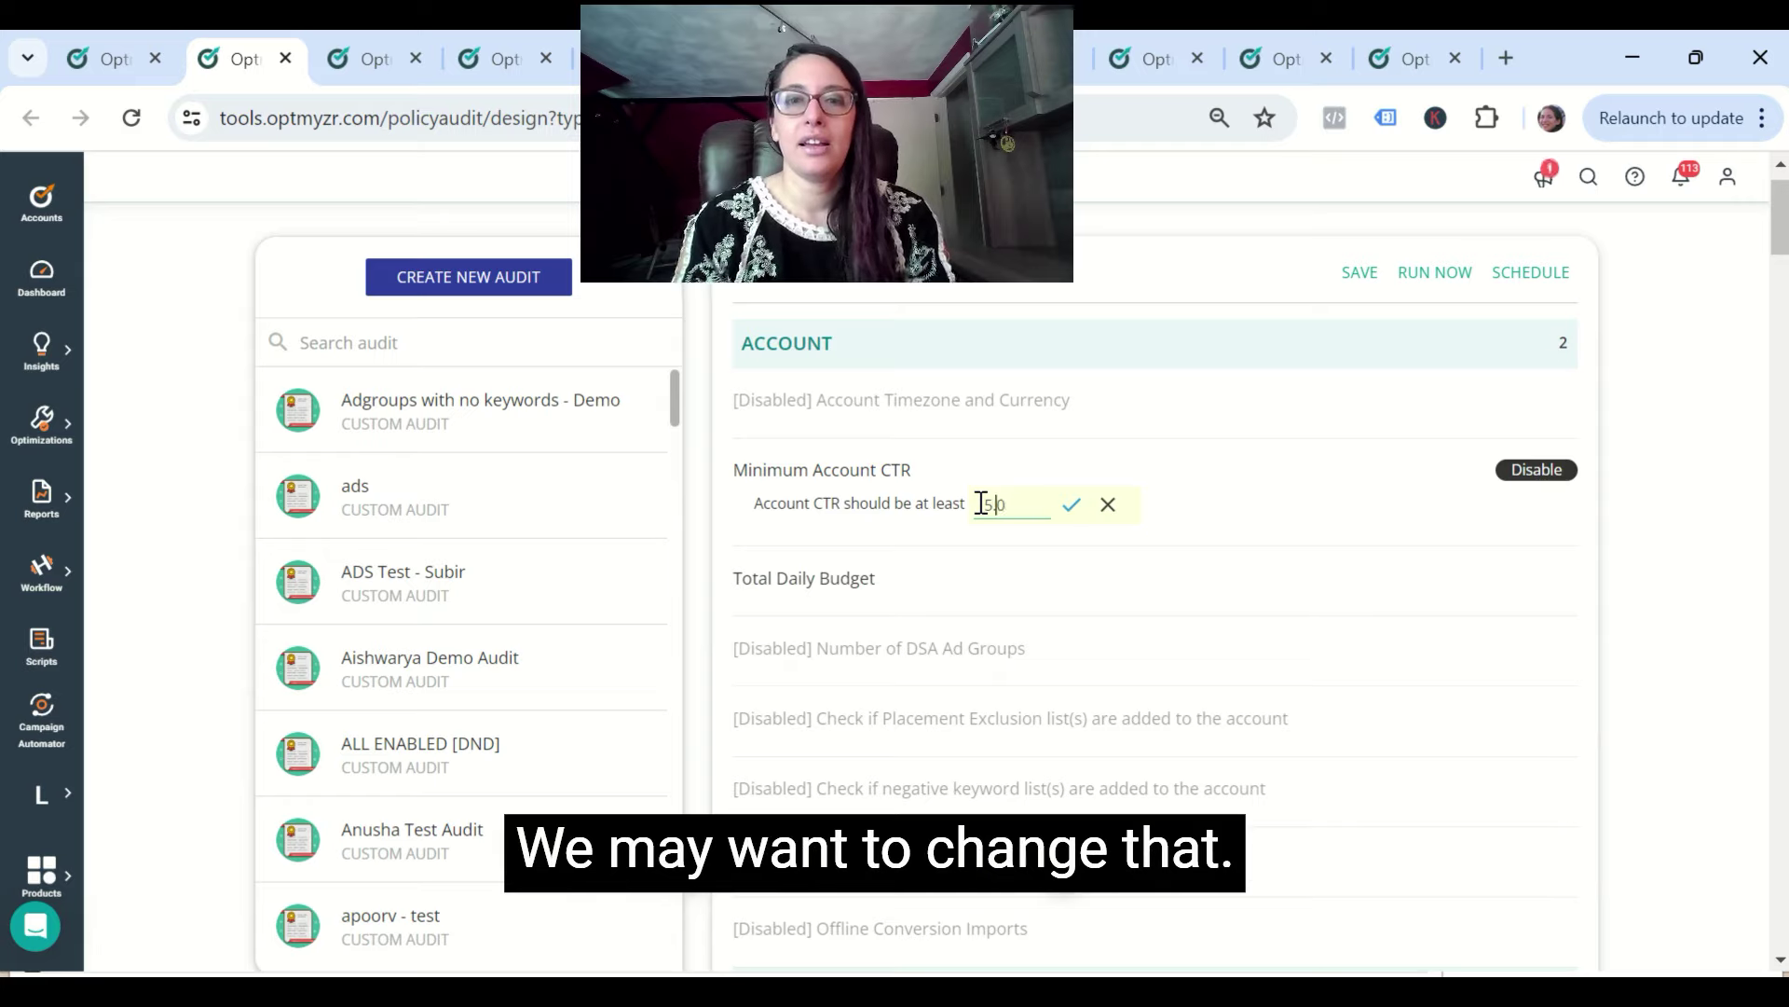
{"action": "key", "text": "BackSpace"}
{"action": "type", "text": "8"}
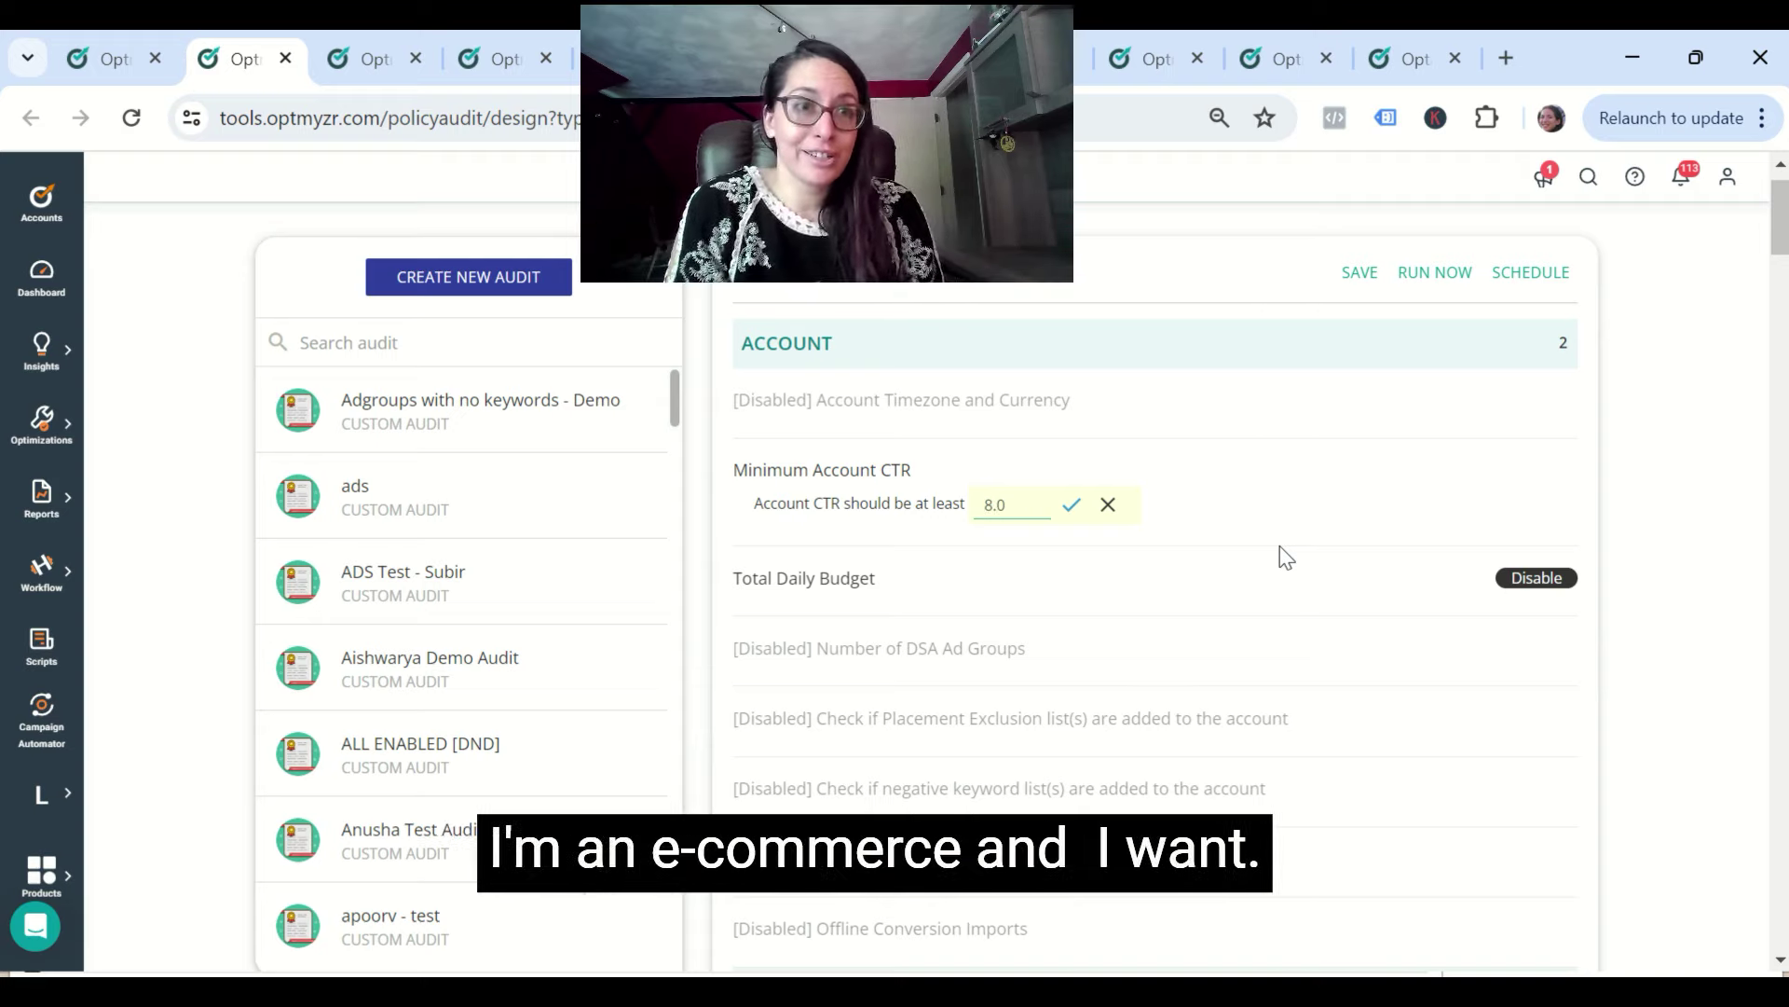
Step: Set the minimum account CTR threshold to 1.5 and look over the audit's Campaigns checks
{"action": "key", "text": "Delete"}
{"action": "key", "text": "Delete"}
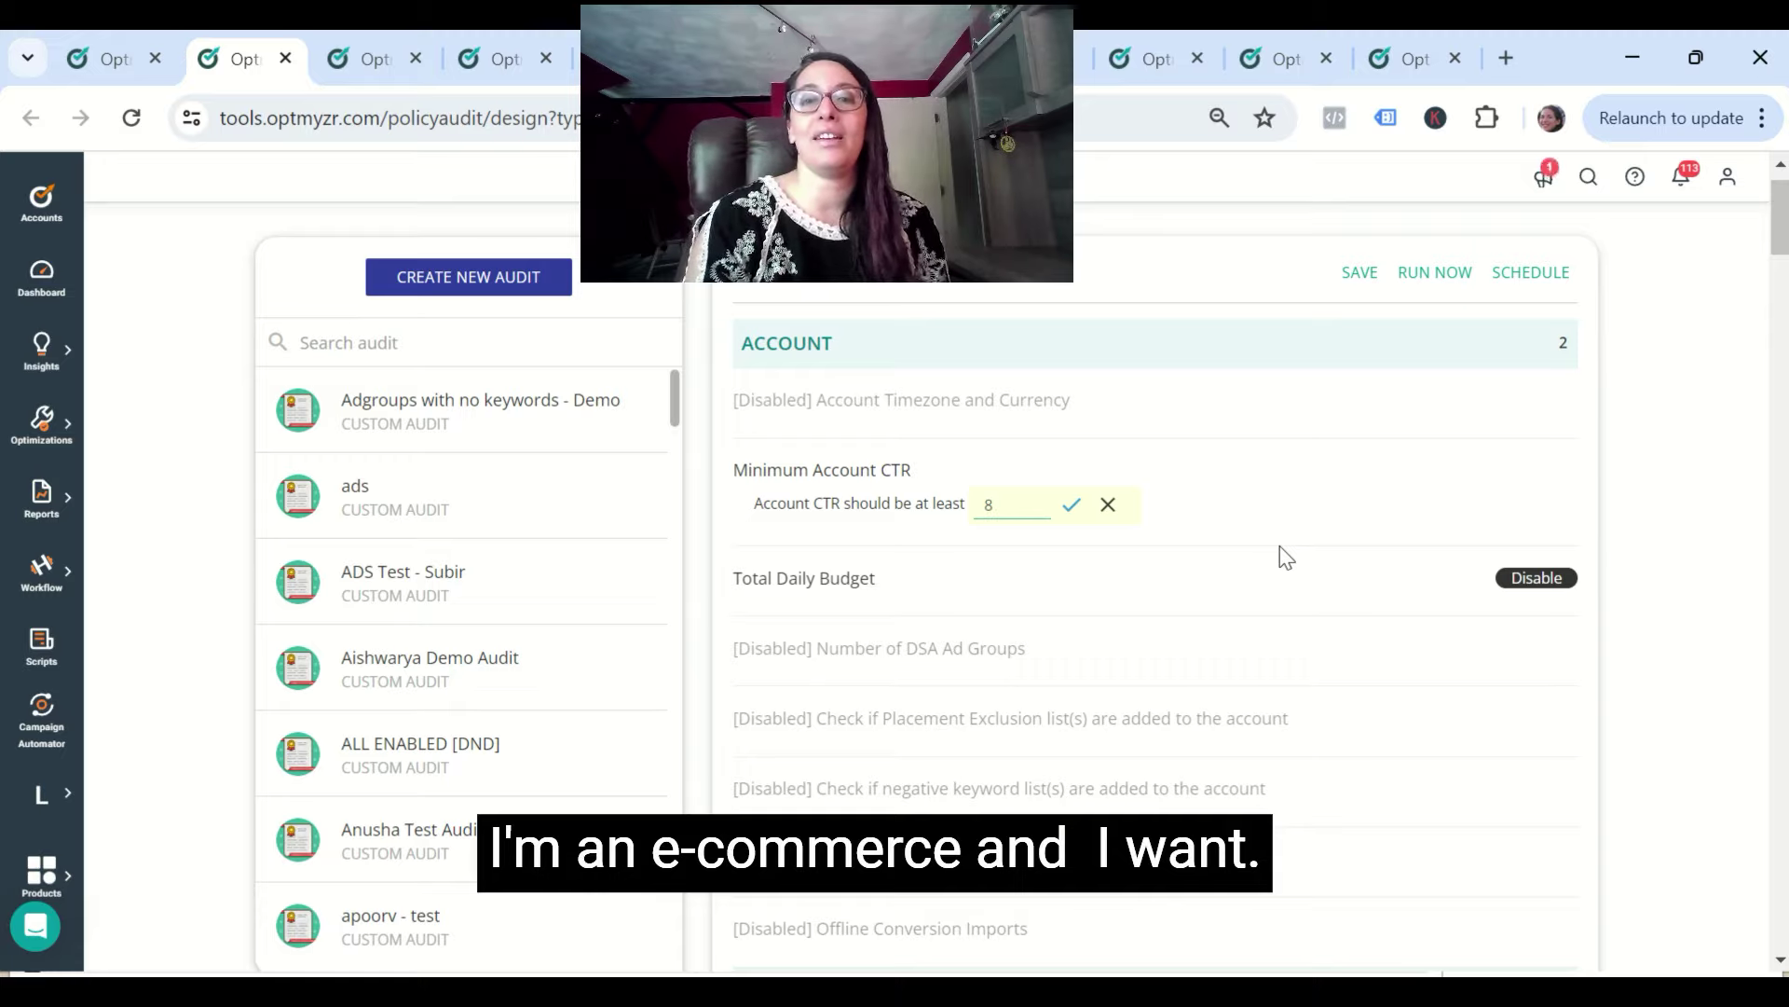
{"action": "key", "text": "BackSpace"}
{"action": "type", "text": "1.5"}
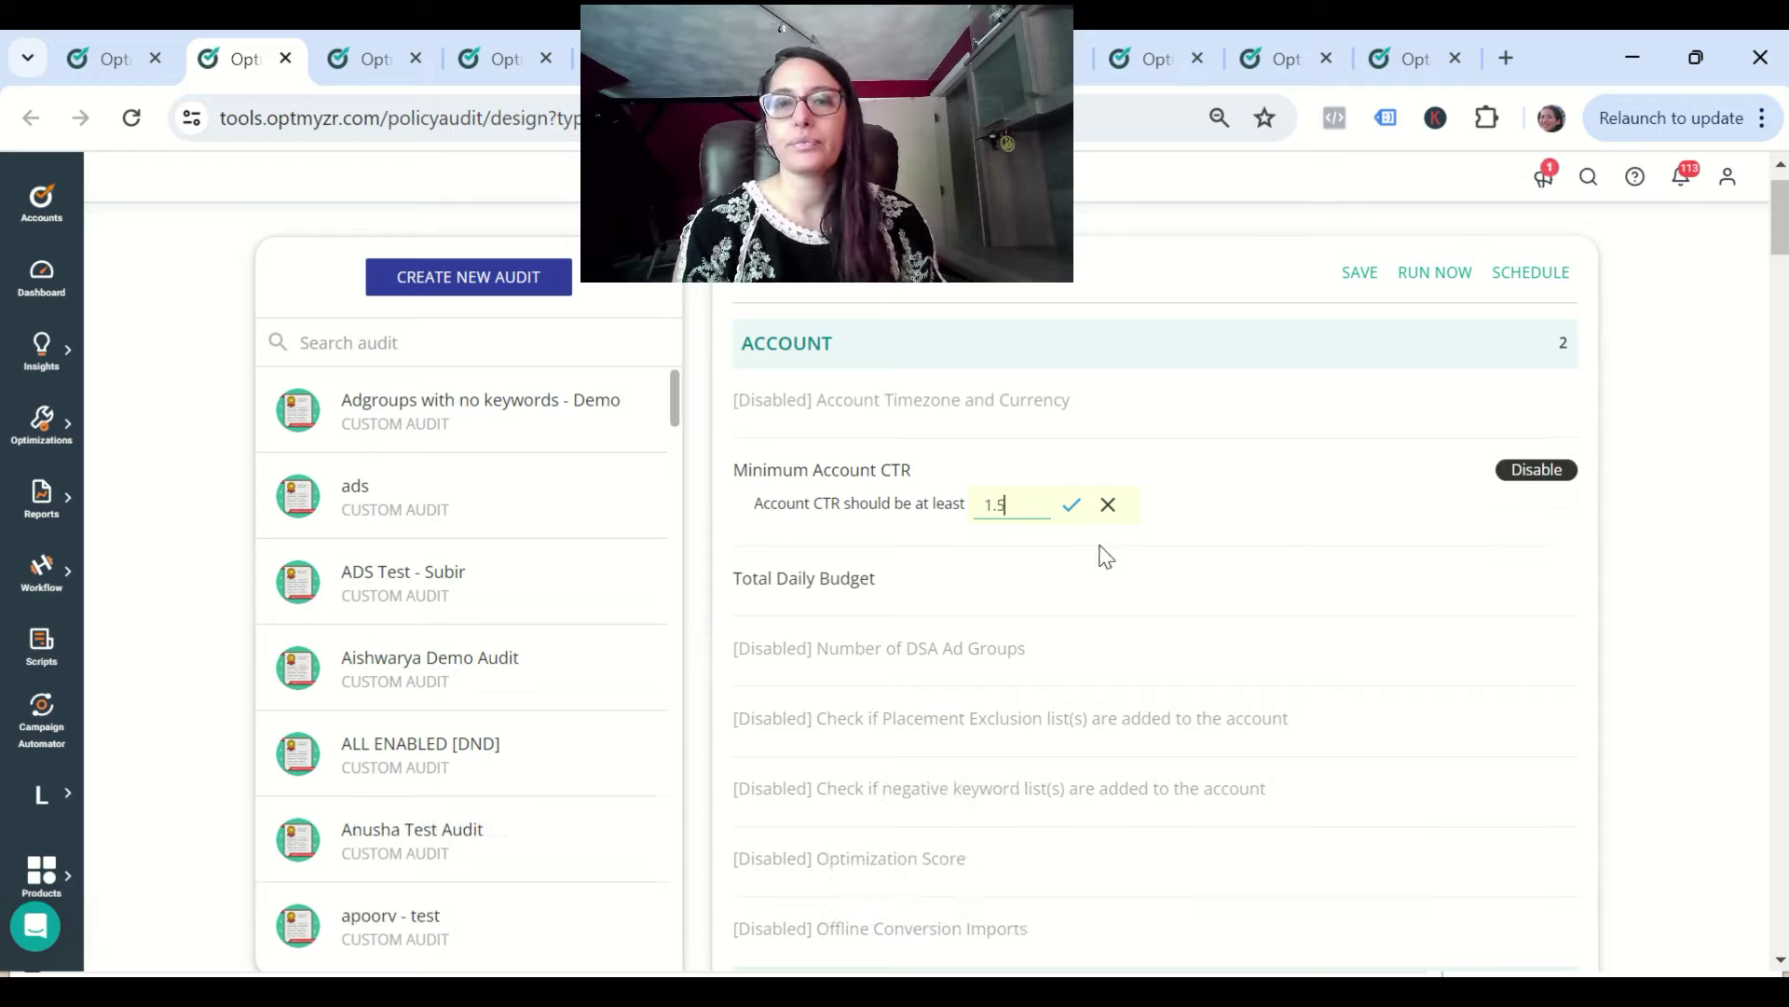
{"action": "left_click", "coordinate": [1069, 505]}
{"action": "scroll", "coordinate": [1116, 739], "scroll_direction": "down", "scroll_amount": 6}
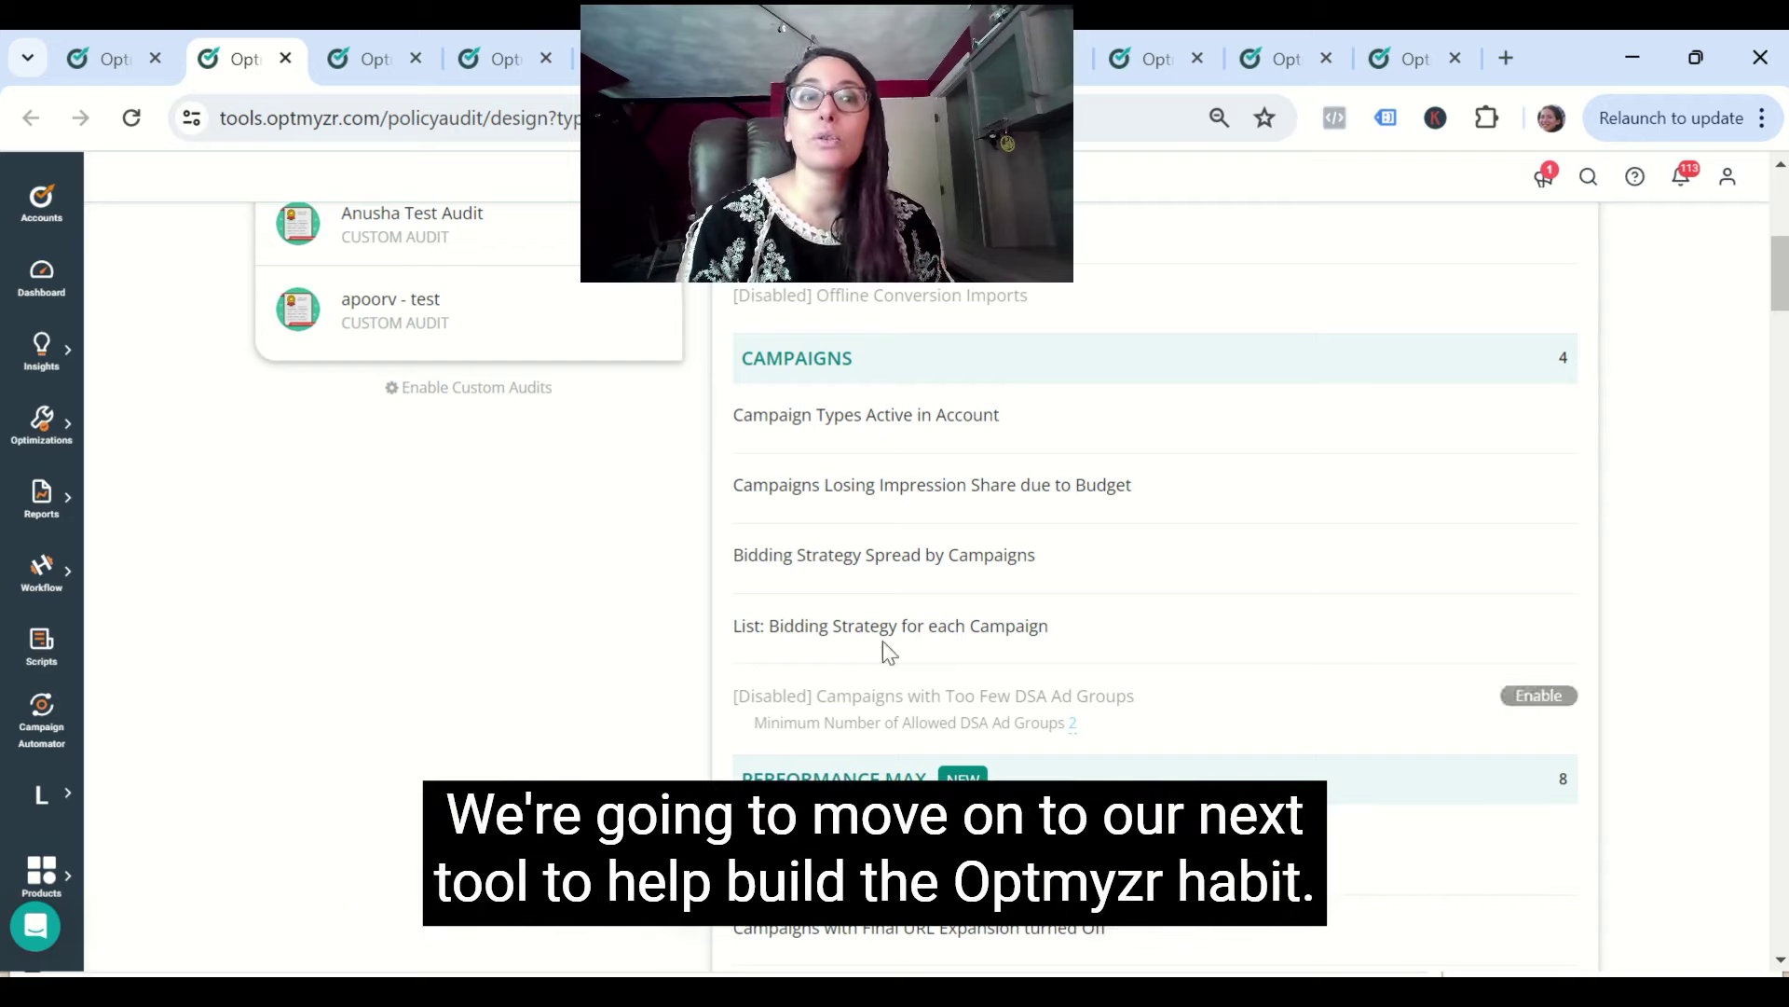
Step: Configure a new account blueprint from the pre-built "Optimize campaigns on automated bidding" and review its tasks
{"action": "left_click", "coordinate": [367, 59]}
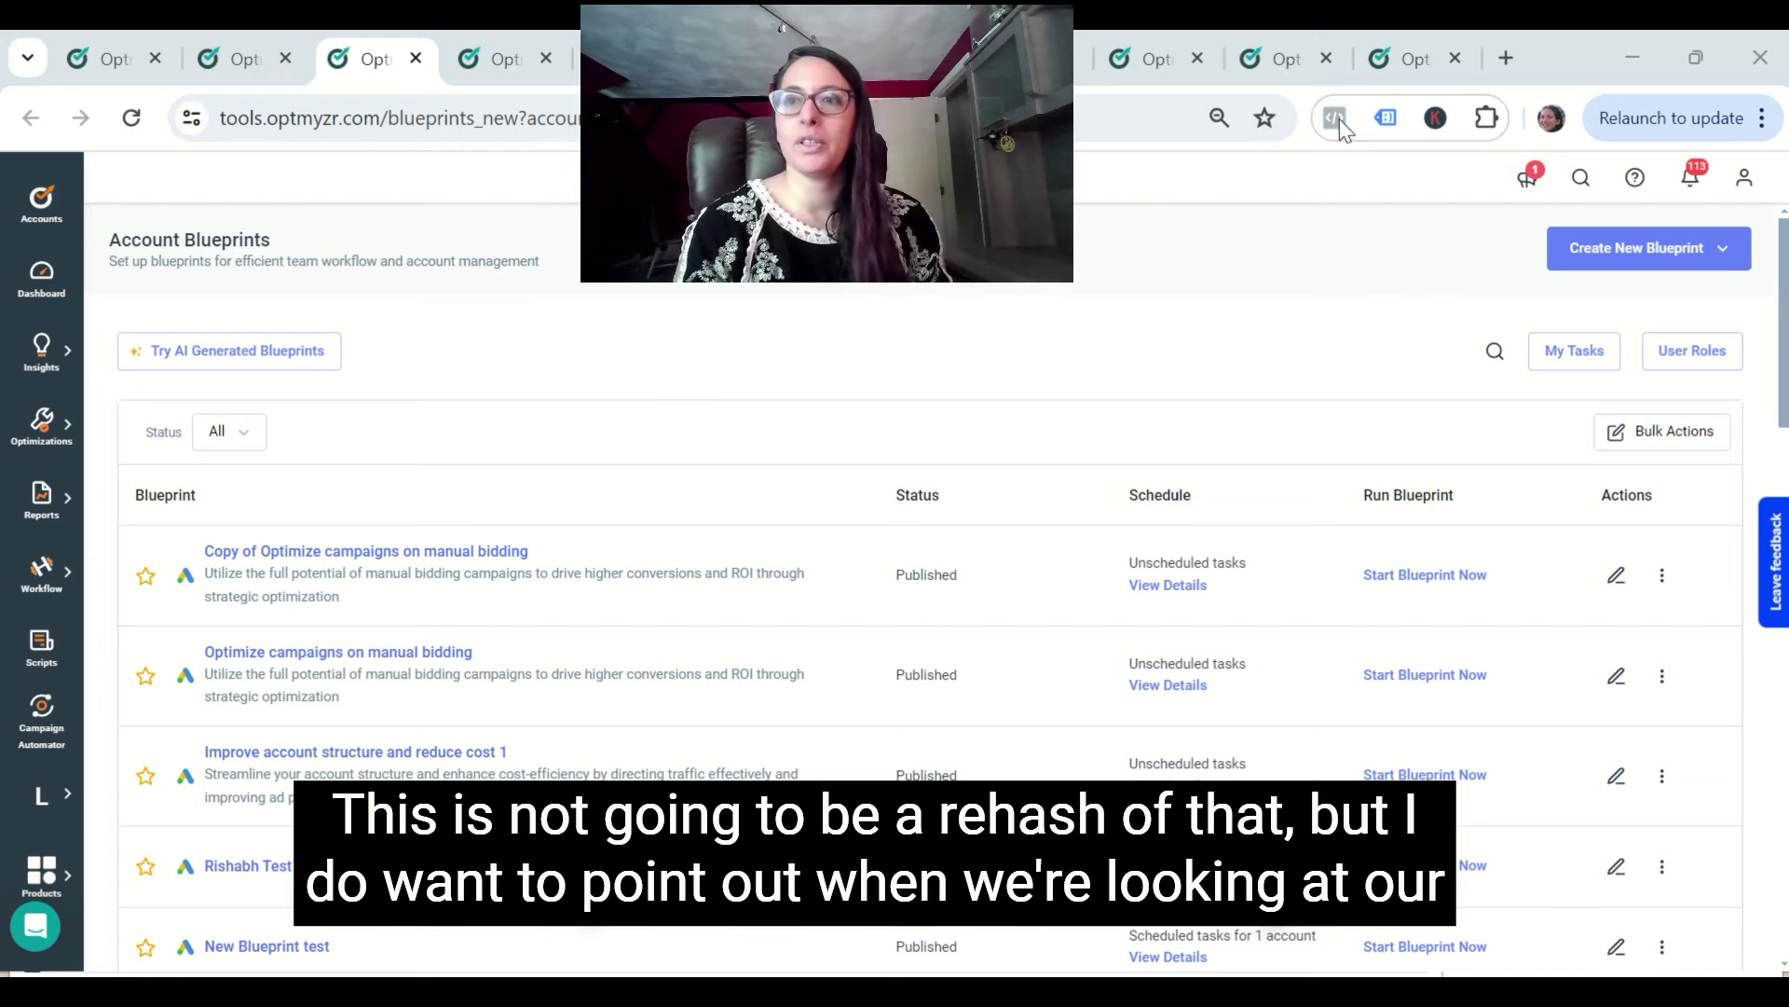
{"action": "left_click", "coordinate": [1651, 243]}
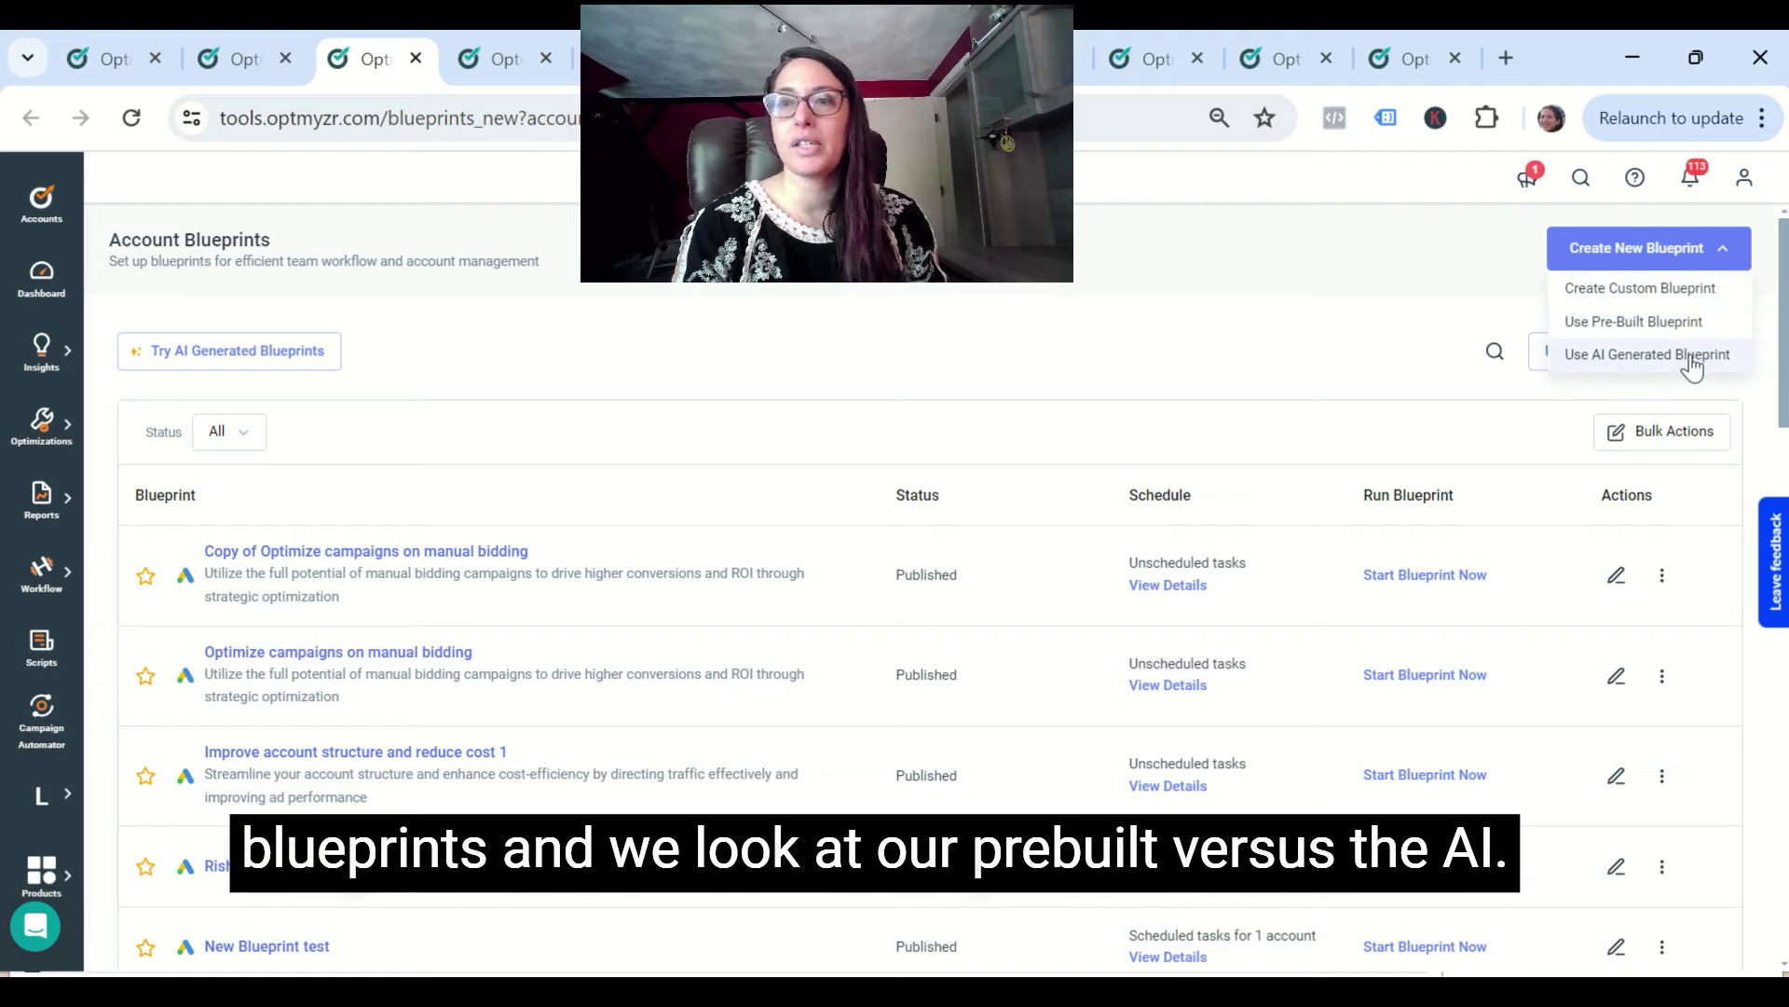
{"action": "left_click", "coordinate": [1646, 327]}
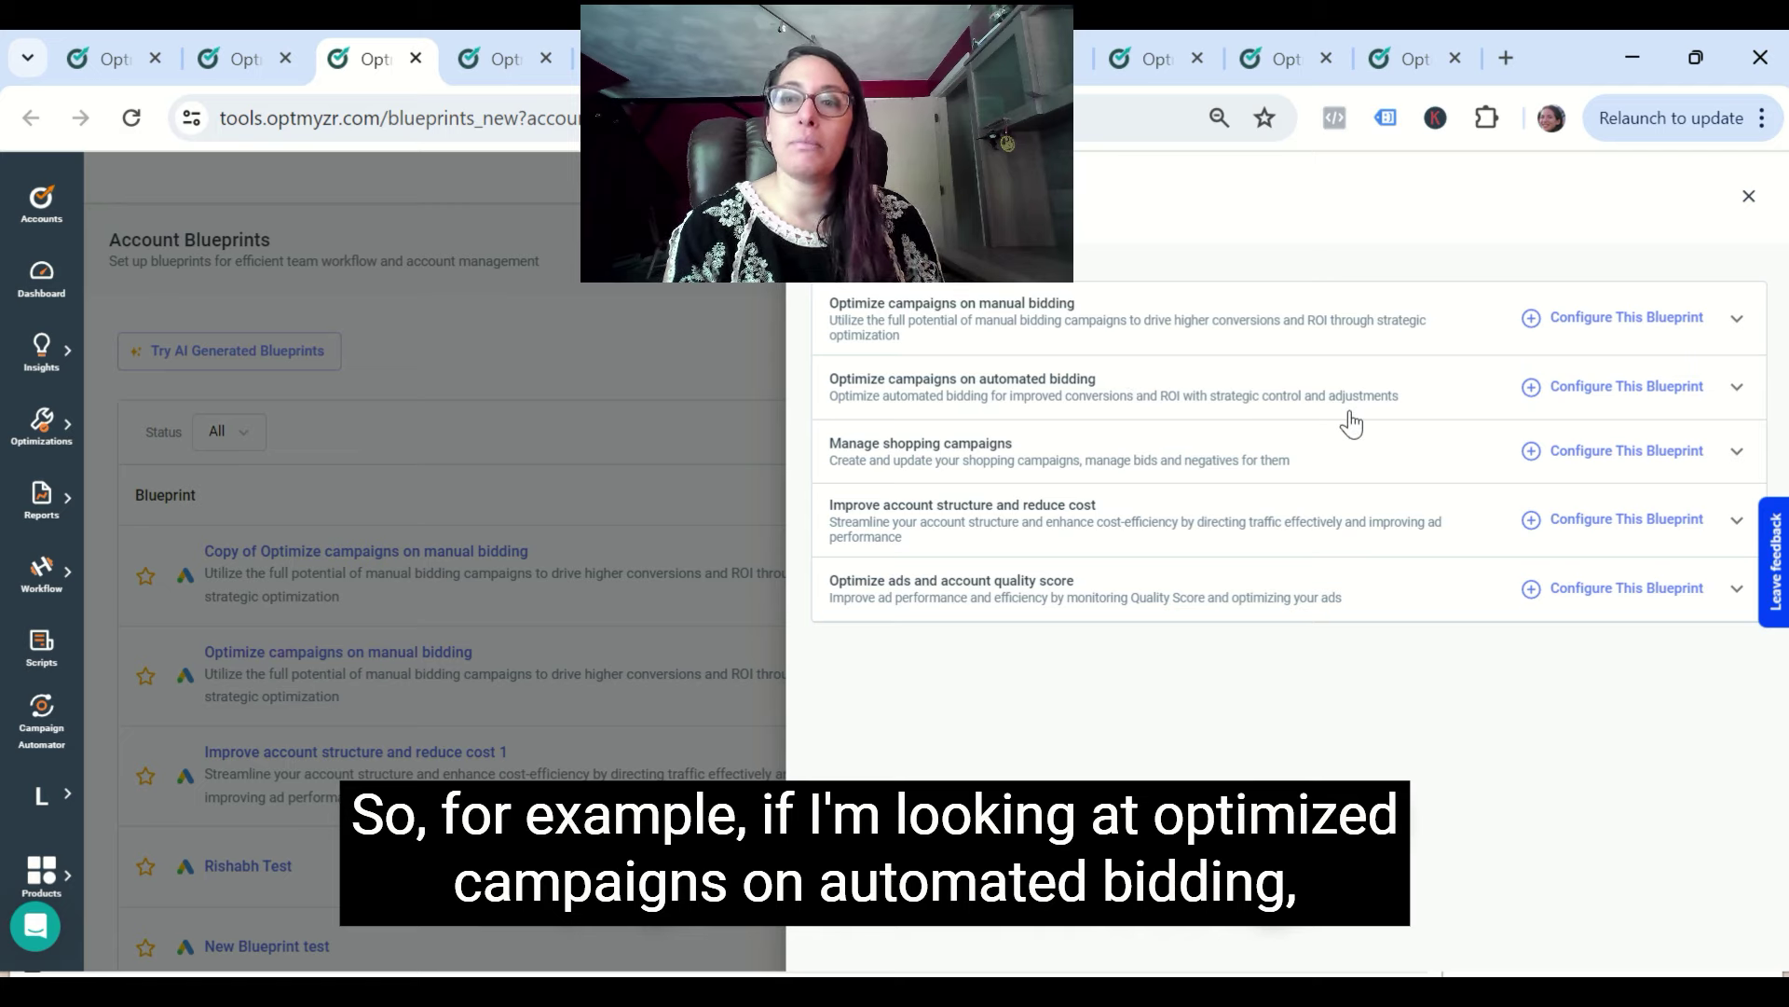
{"action": "left_click", "coordinate": [1661, 385]}
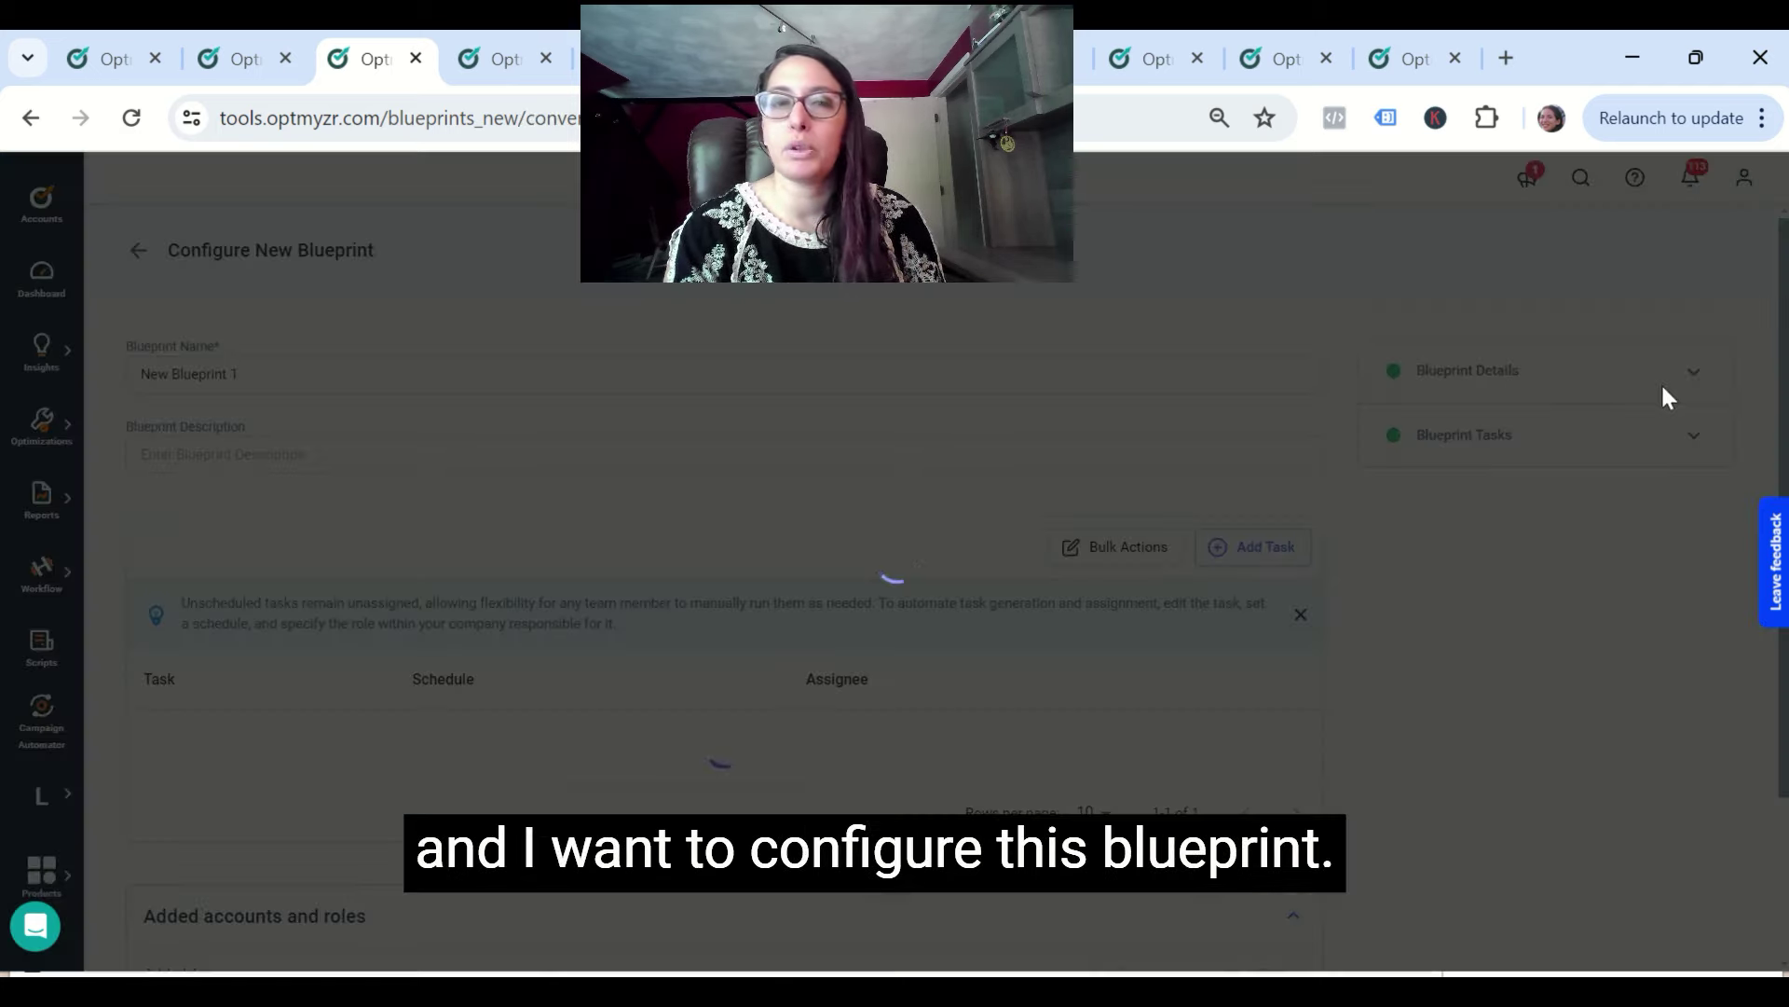
{"action": "scroll", "coordinate": [1459, 759], "scroll_direction": "down", "scroll_amount": 3}
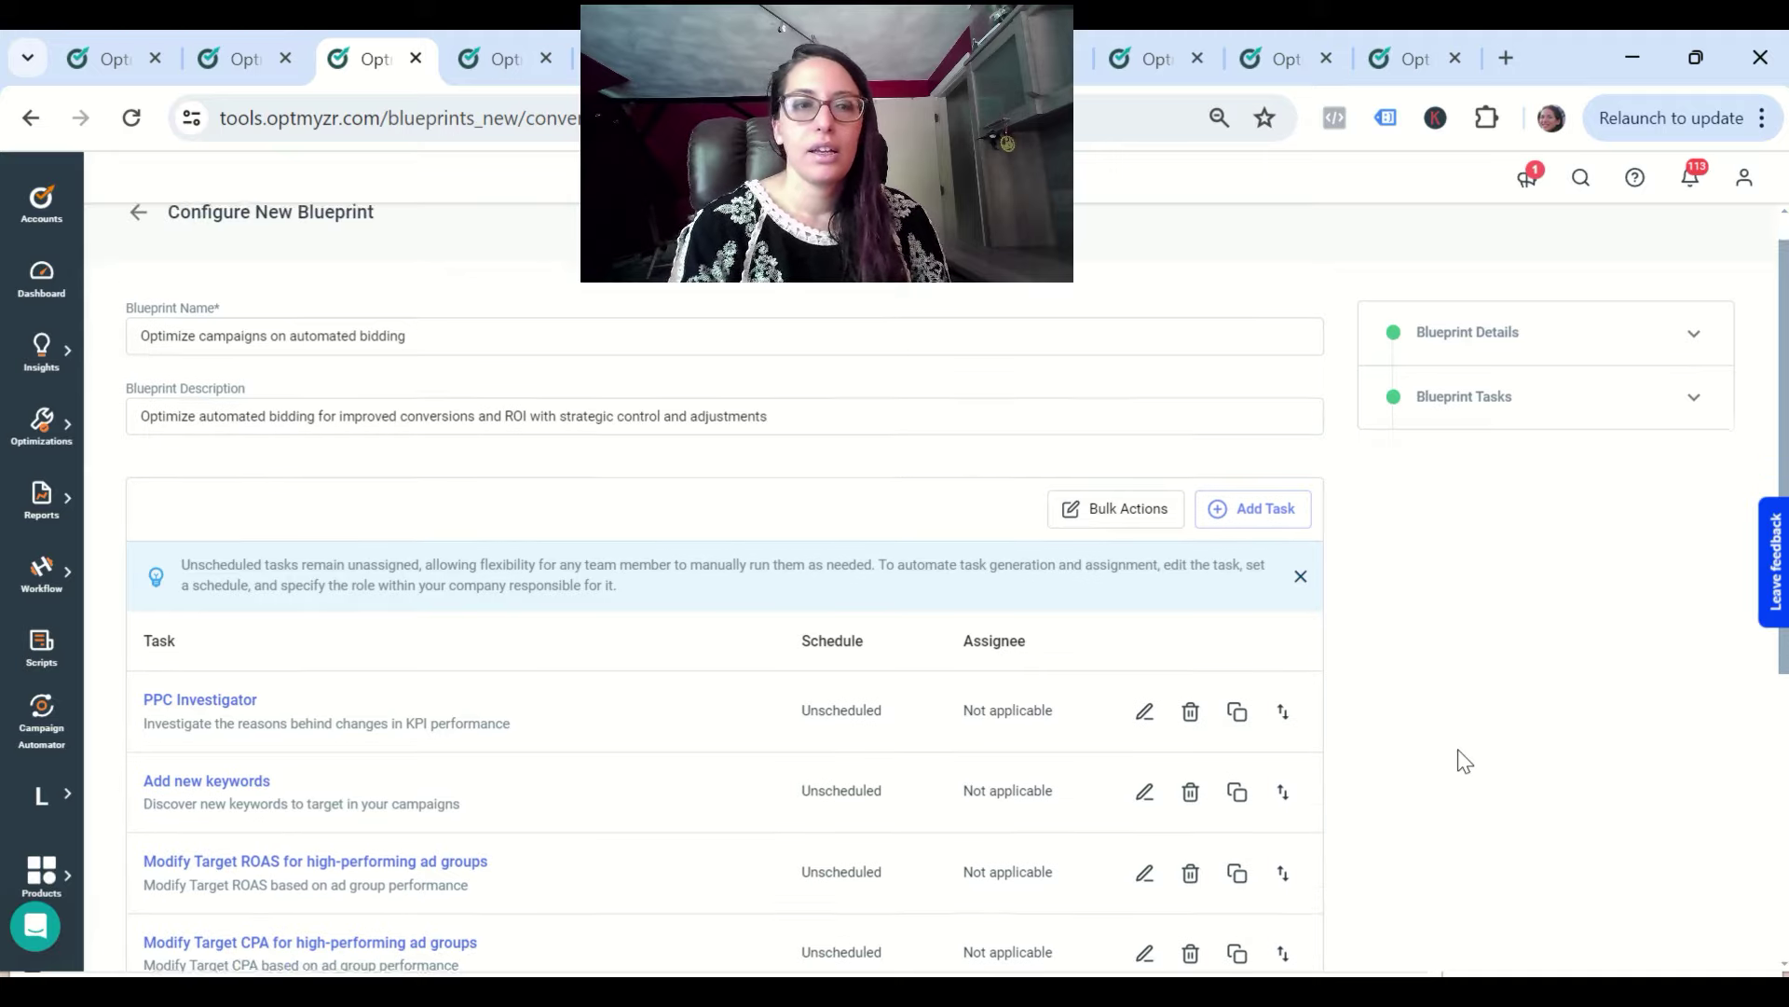
{"action": "scroll", "coordinate": [1463, 760], "scroll_direction": "up", "scroll_amount": 1}
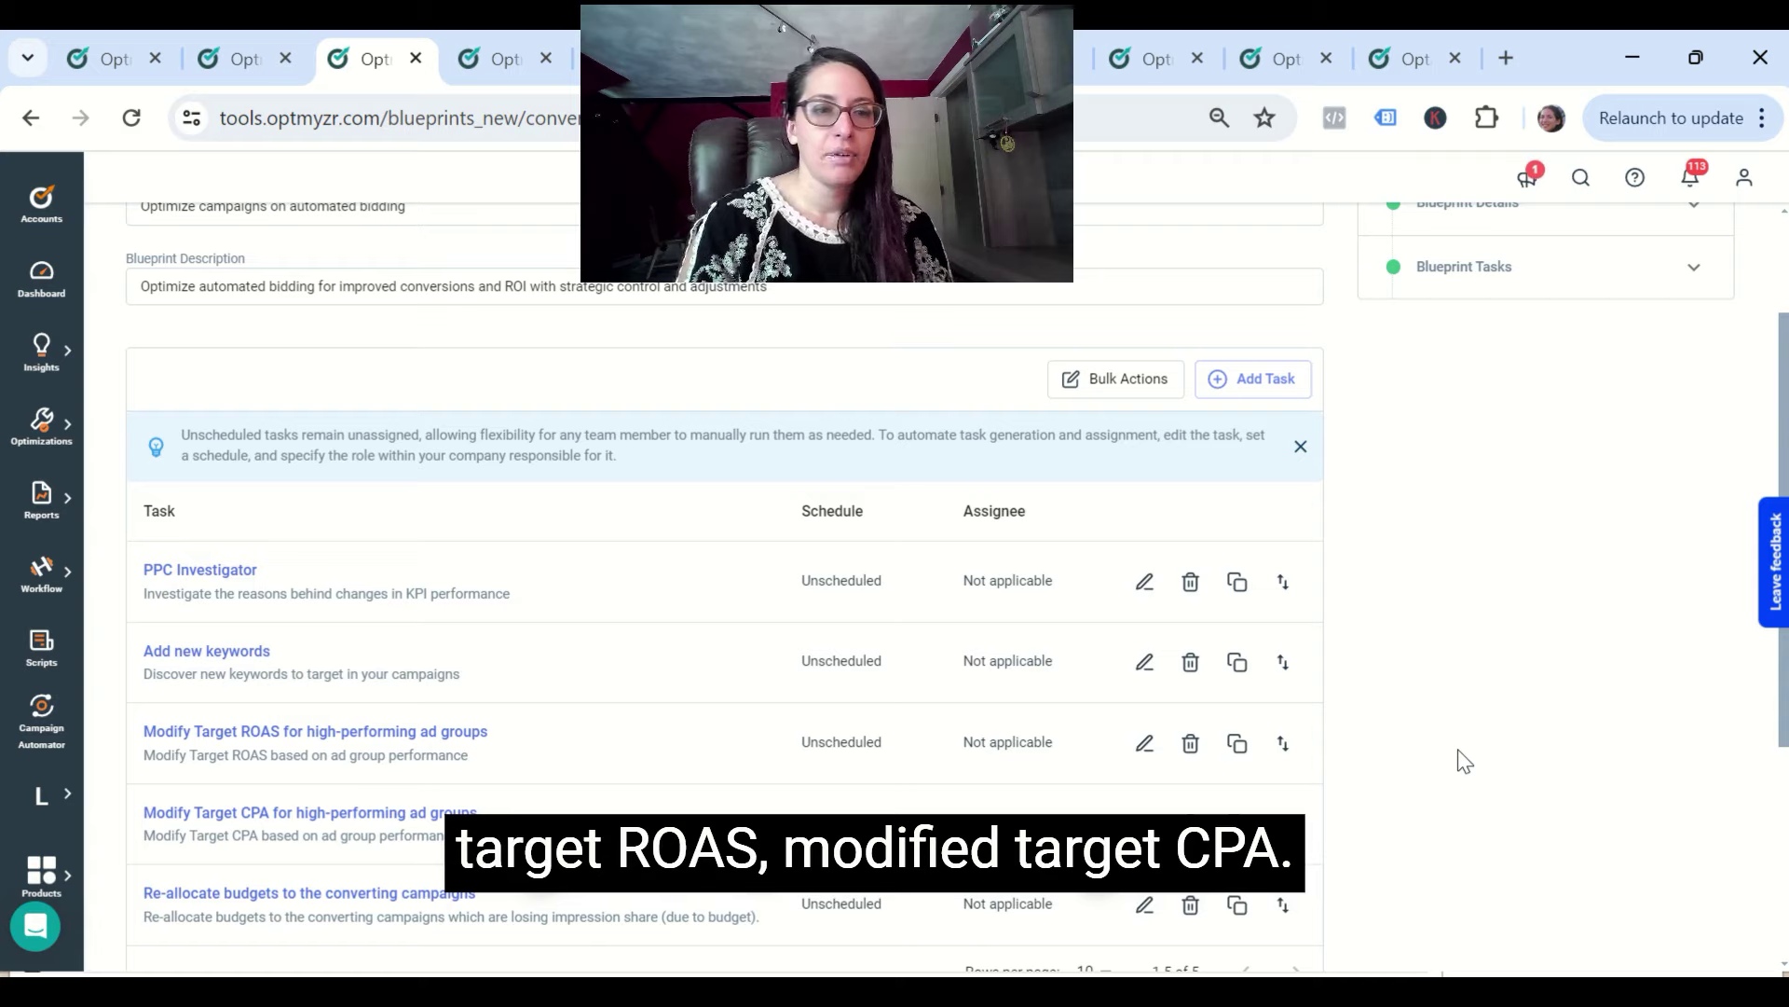
{"action": "scroll", "coordinate": [1464, 760], "scroll_direction": "down", "scroll_amount": 1}
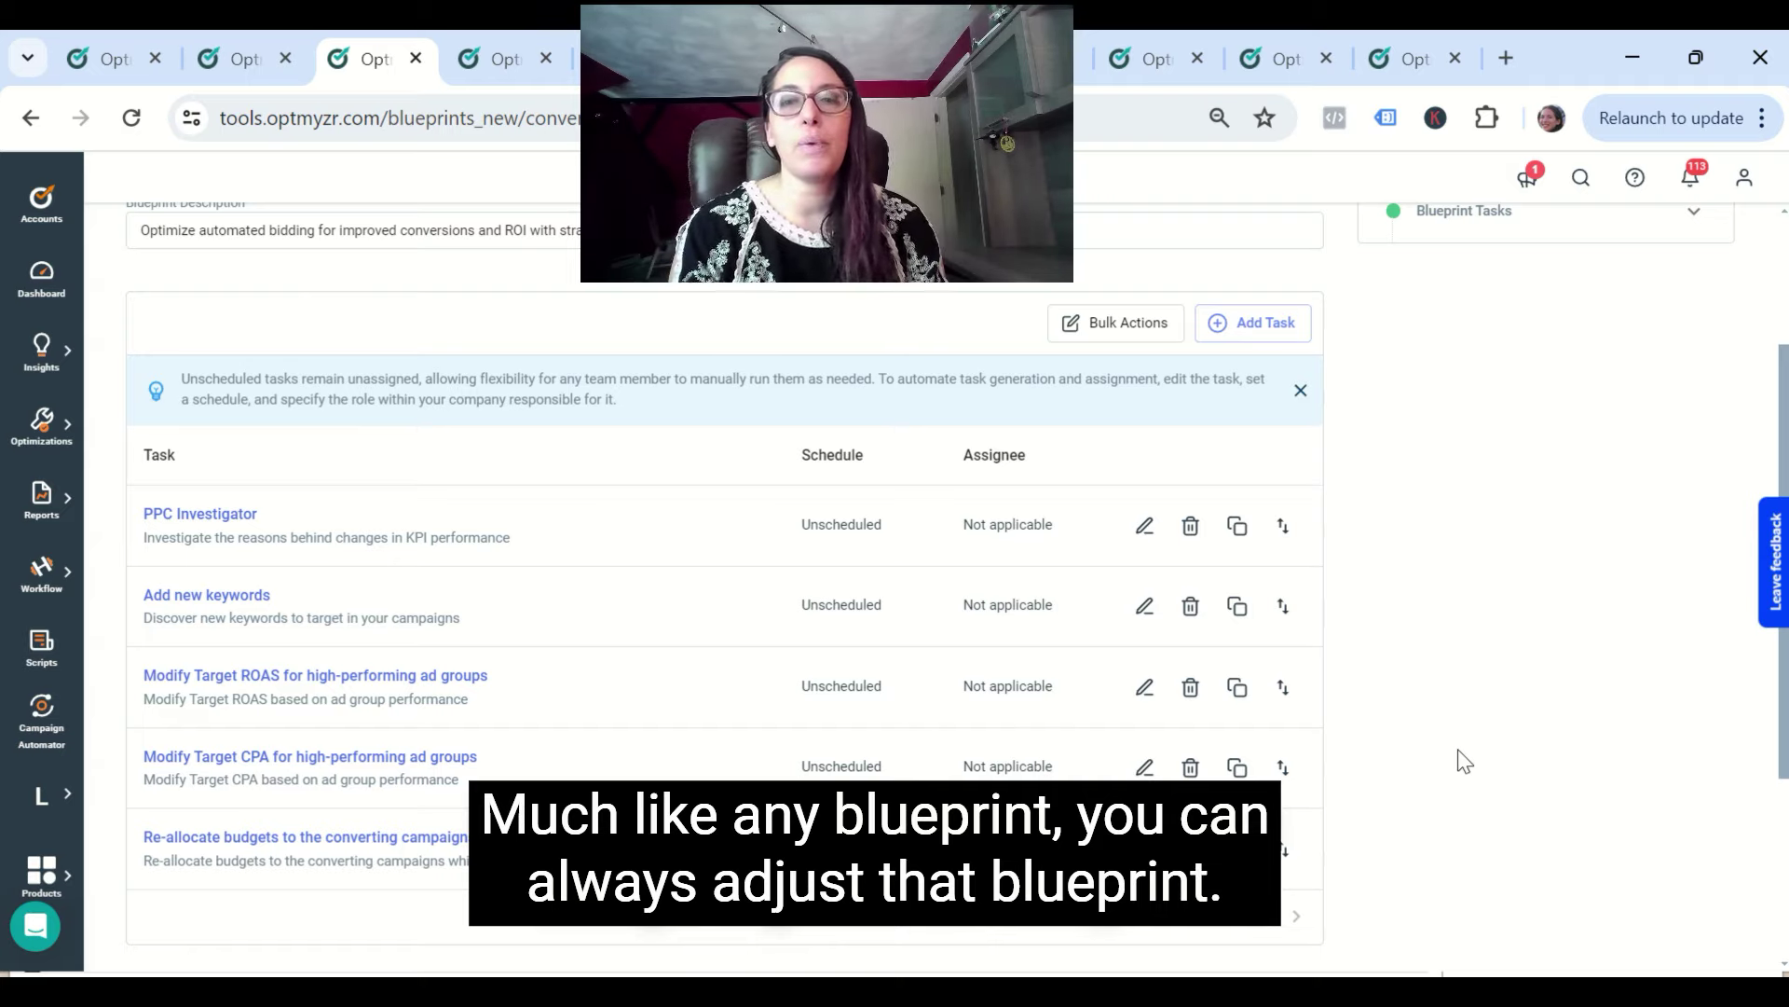
Step: Open the blueprint's PPC Investigator task for editing and switch it to a custom task
{"action": "left_click", "coordinate": [1143, 532]}
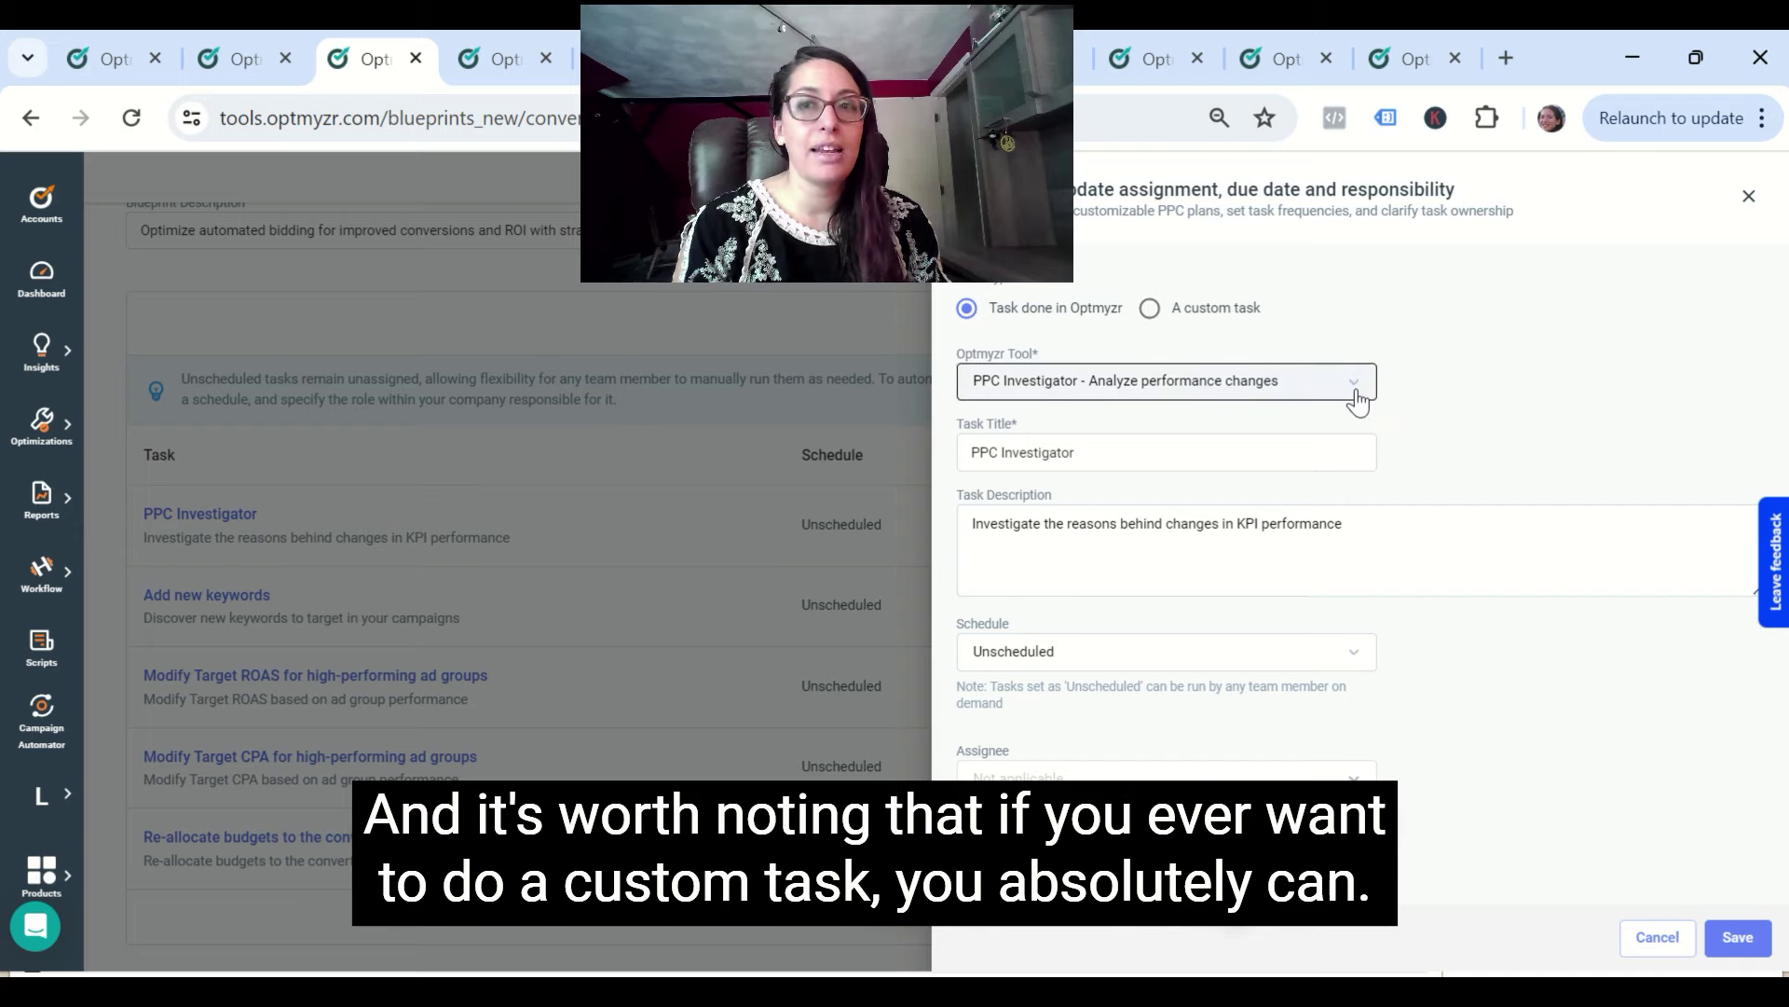
{"action": "left_click", "coordinate": [1149, 309]}
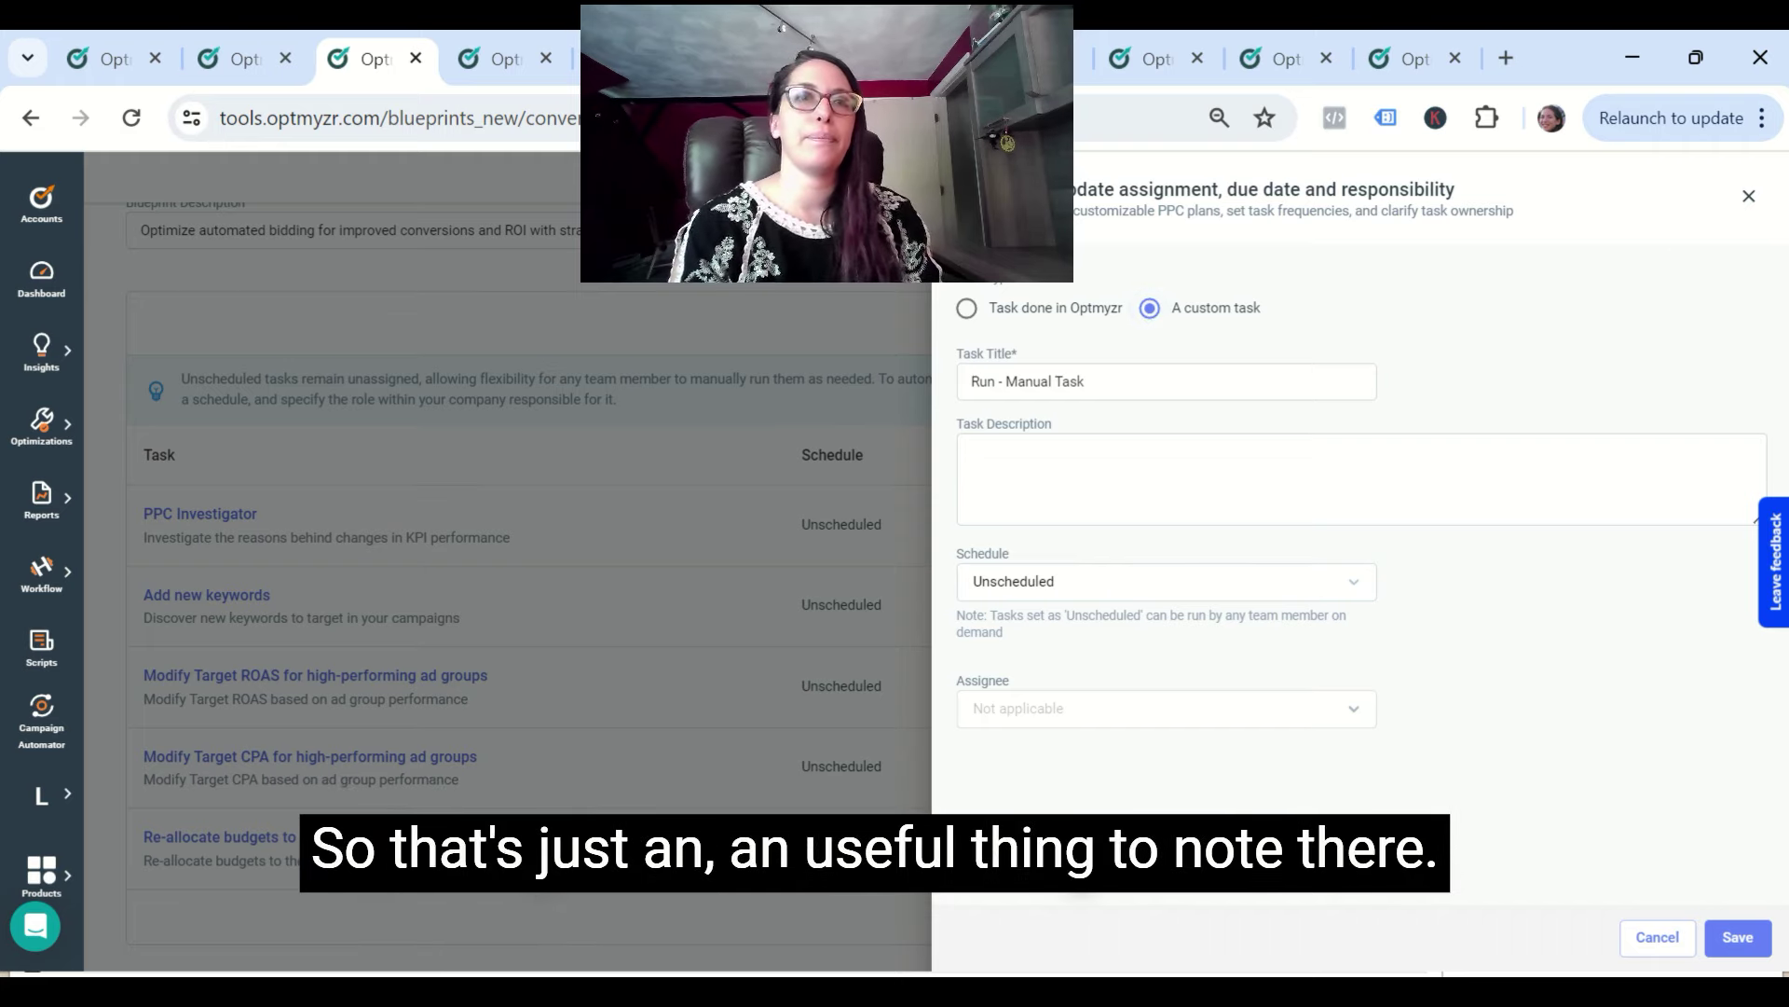
Step: Add the pre-built "High Performing Search Queries" strategy in the Rule Engine
{"action": "left_click", "coordinate": [499, 58]}
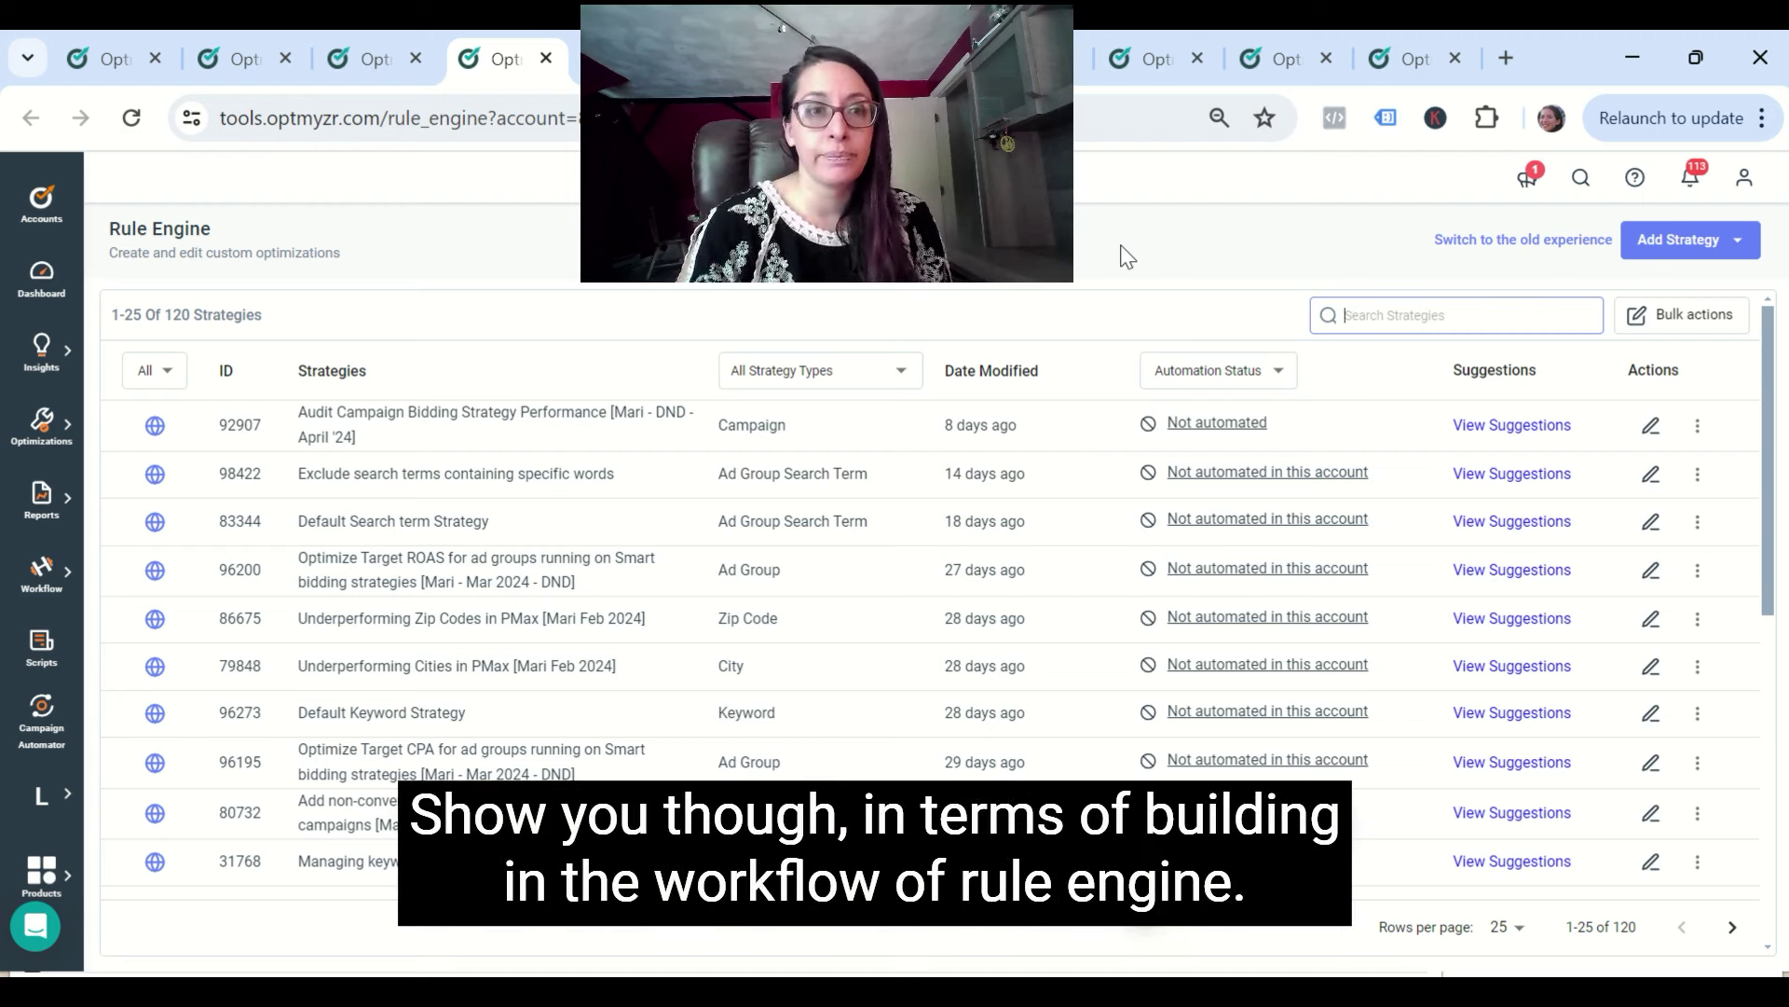
{"action": "left_click", "coordinate": [1698, 244]}
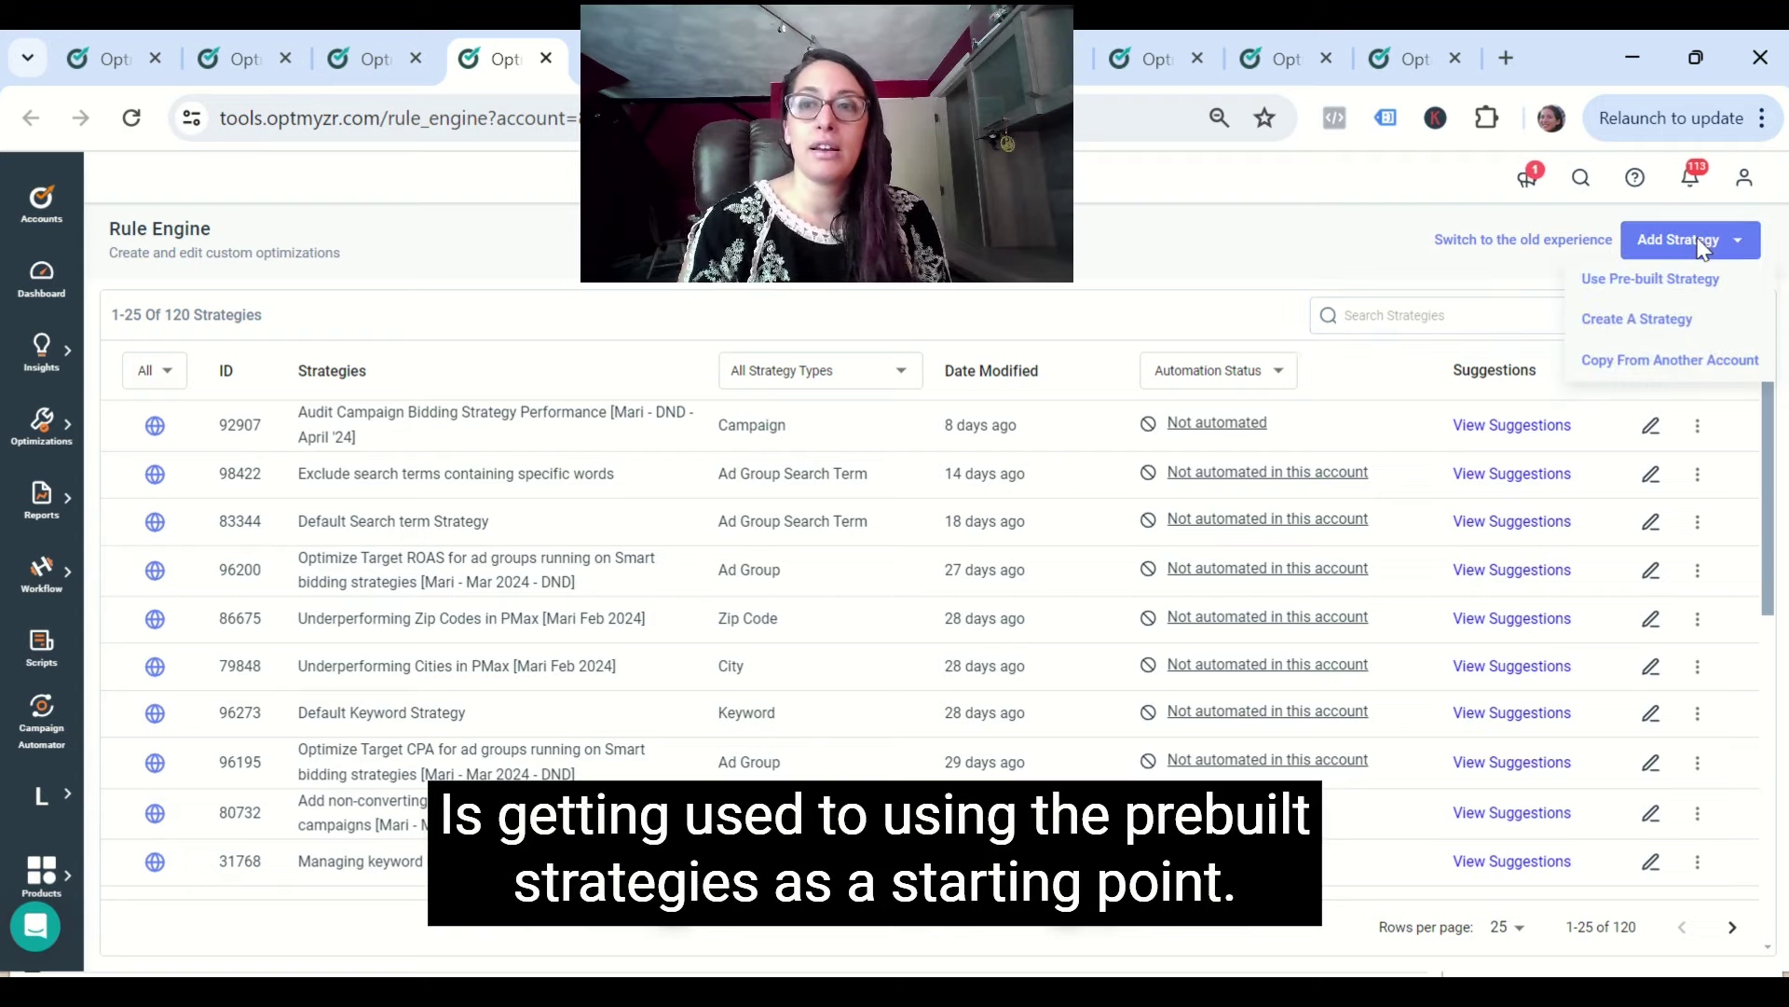
{"action": "left_click", "coordinate": [1640, 285]}
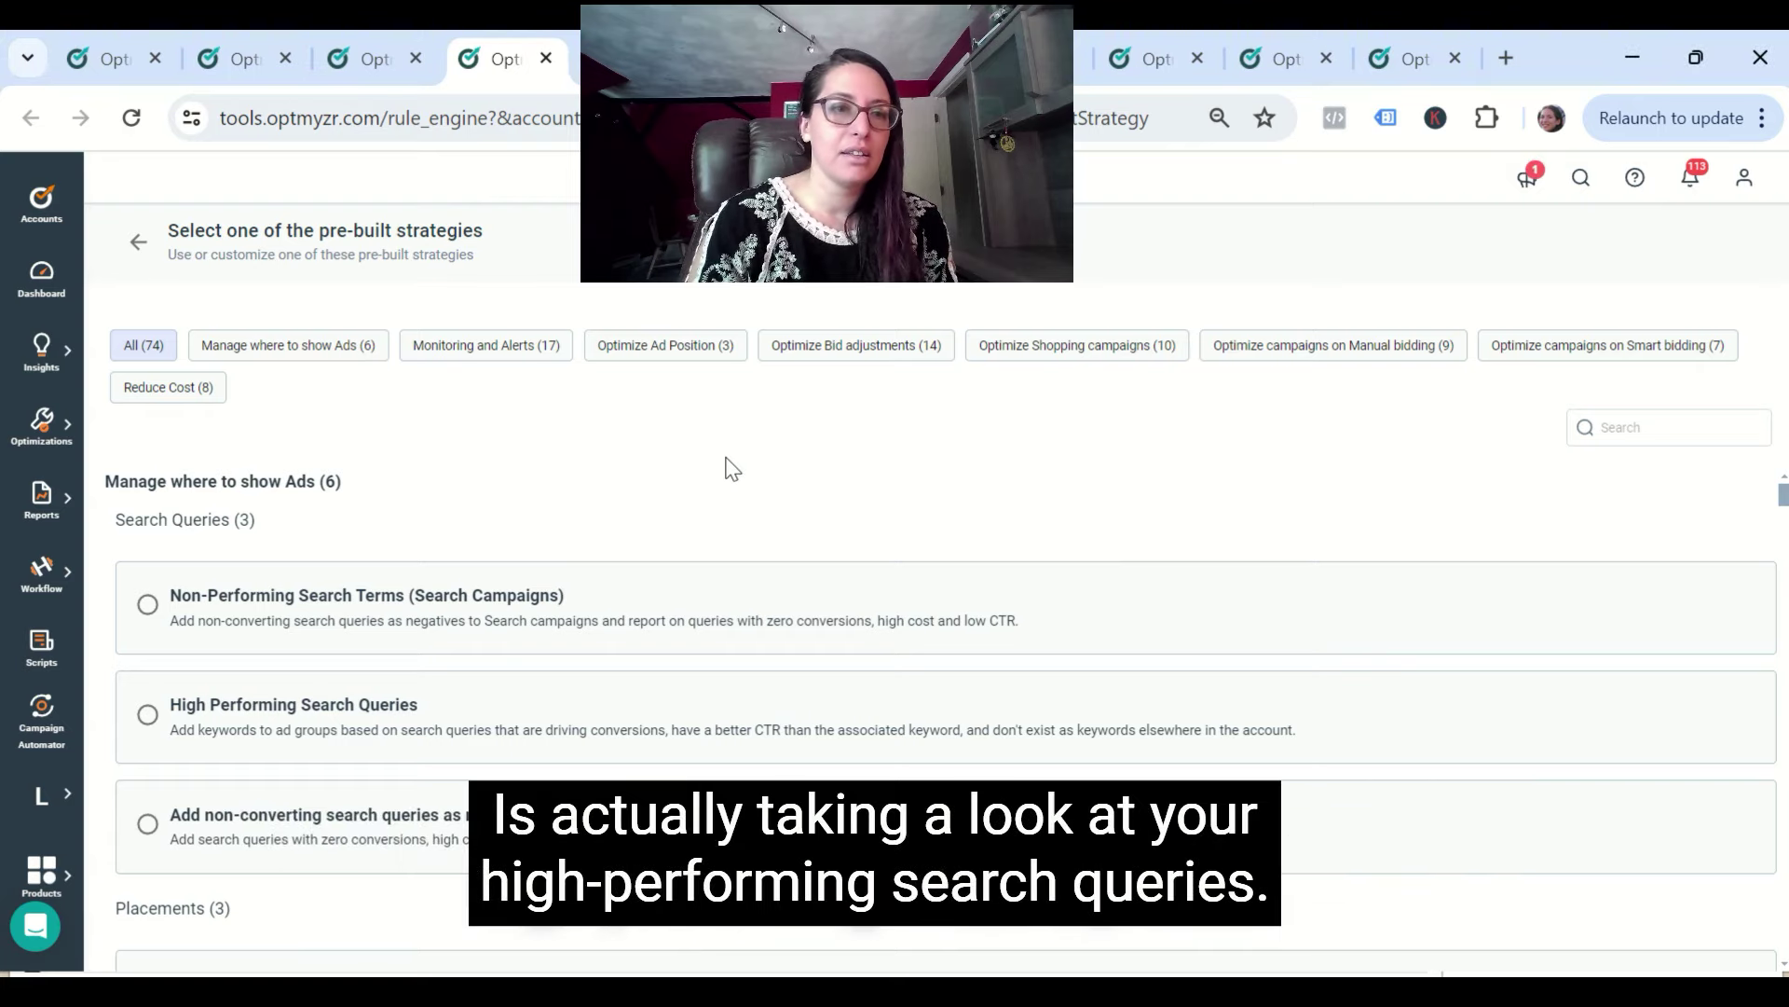
{"action": "left_click", "coordinate": [154, 724]}
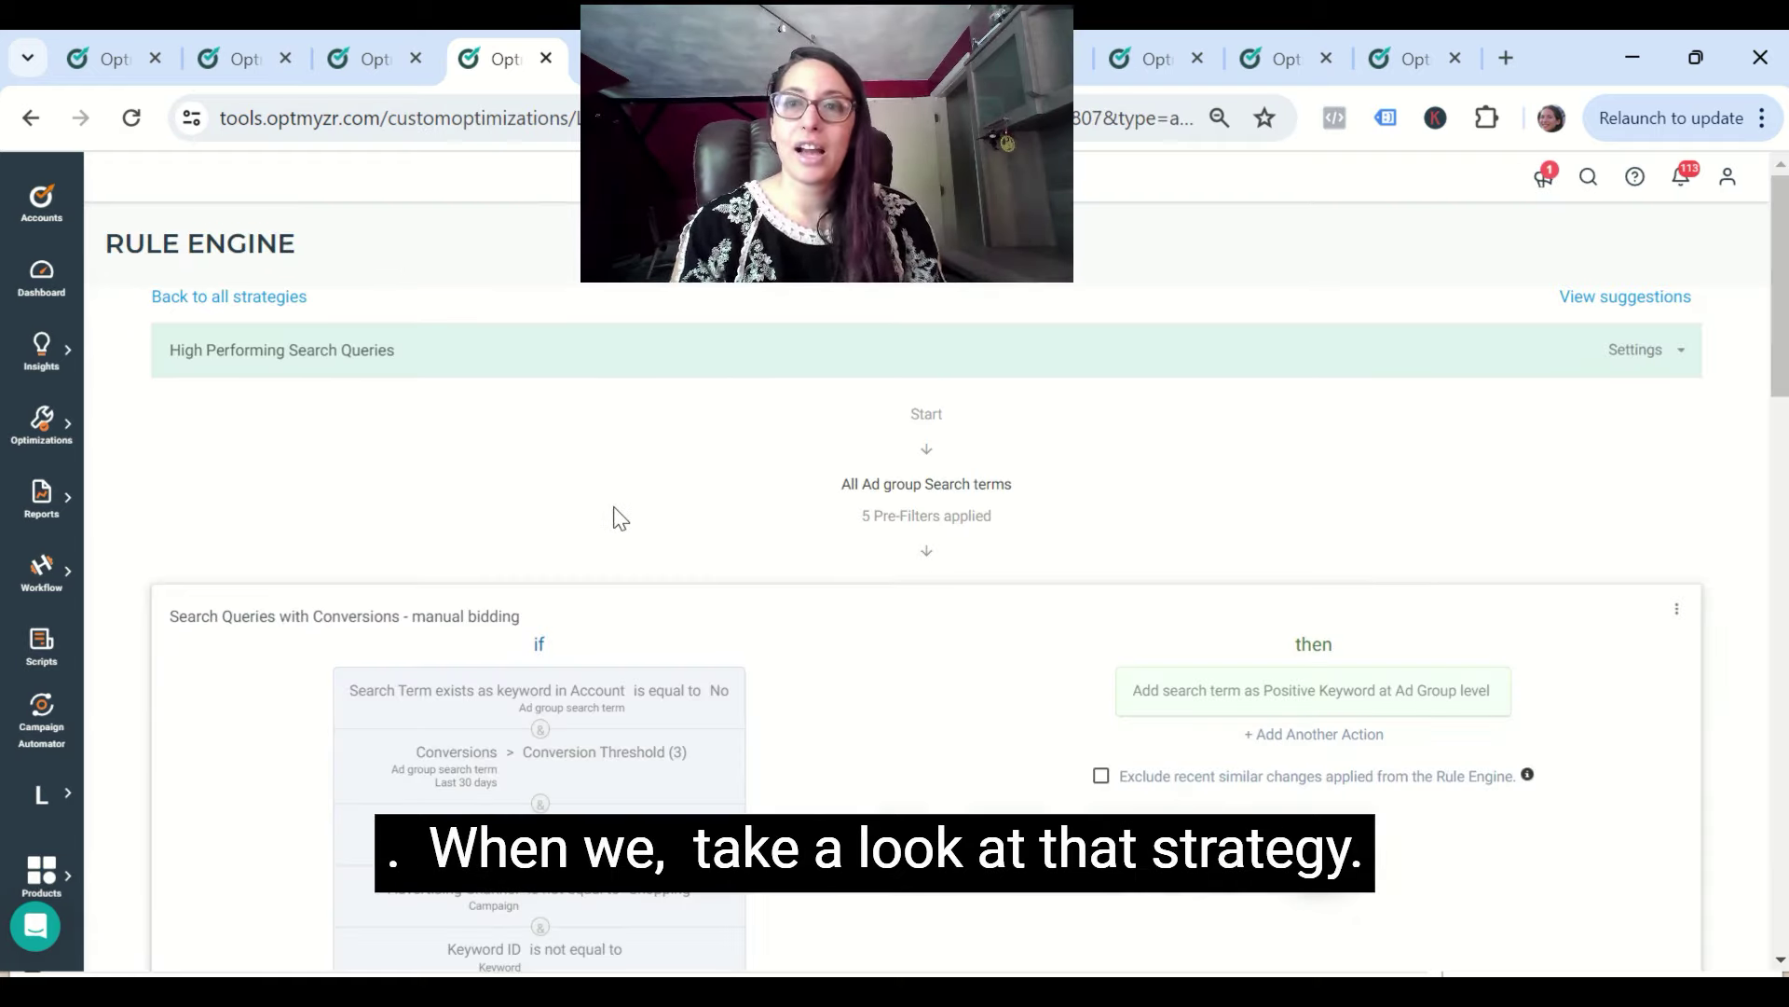
Step: Review the conditions of the "Search Queries with Conversions - manual bidding" rule and open the custom variables behind its Conversions condition
{"action": "scroll", "coordinate": [620, 518], "scroll_direction": "down", "scroll_amount": 3}
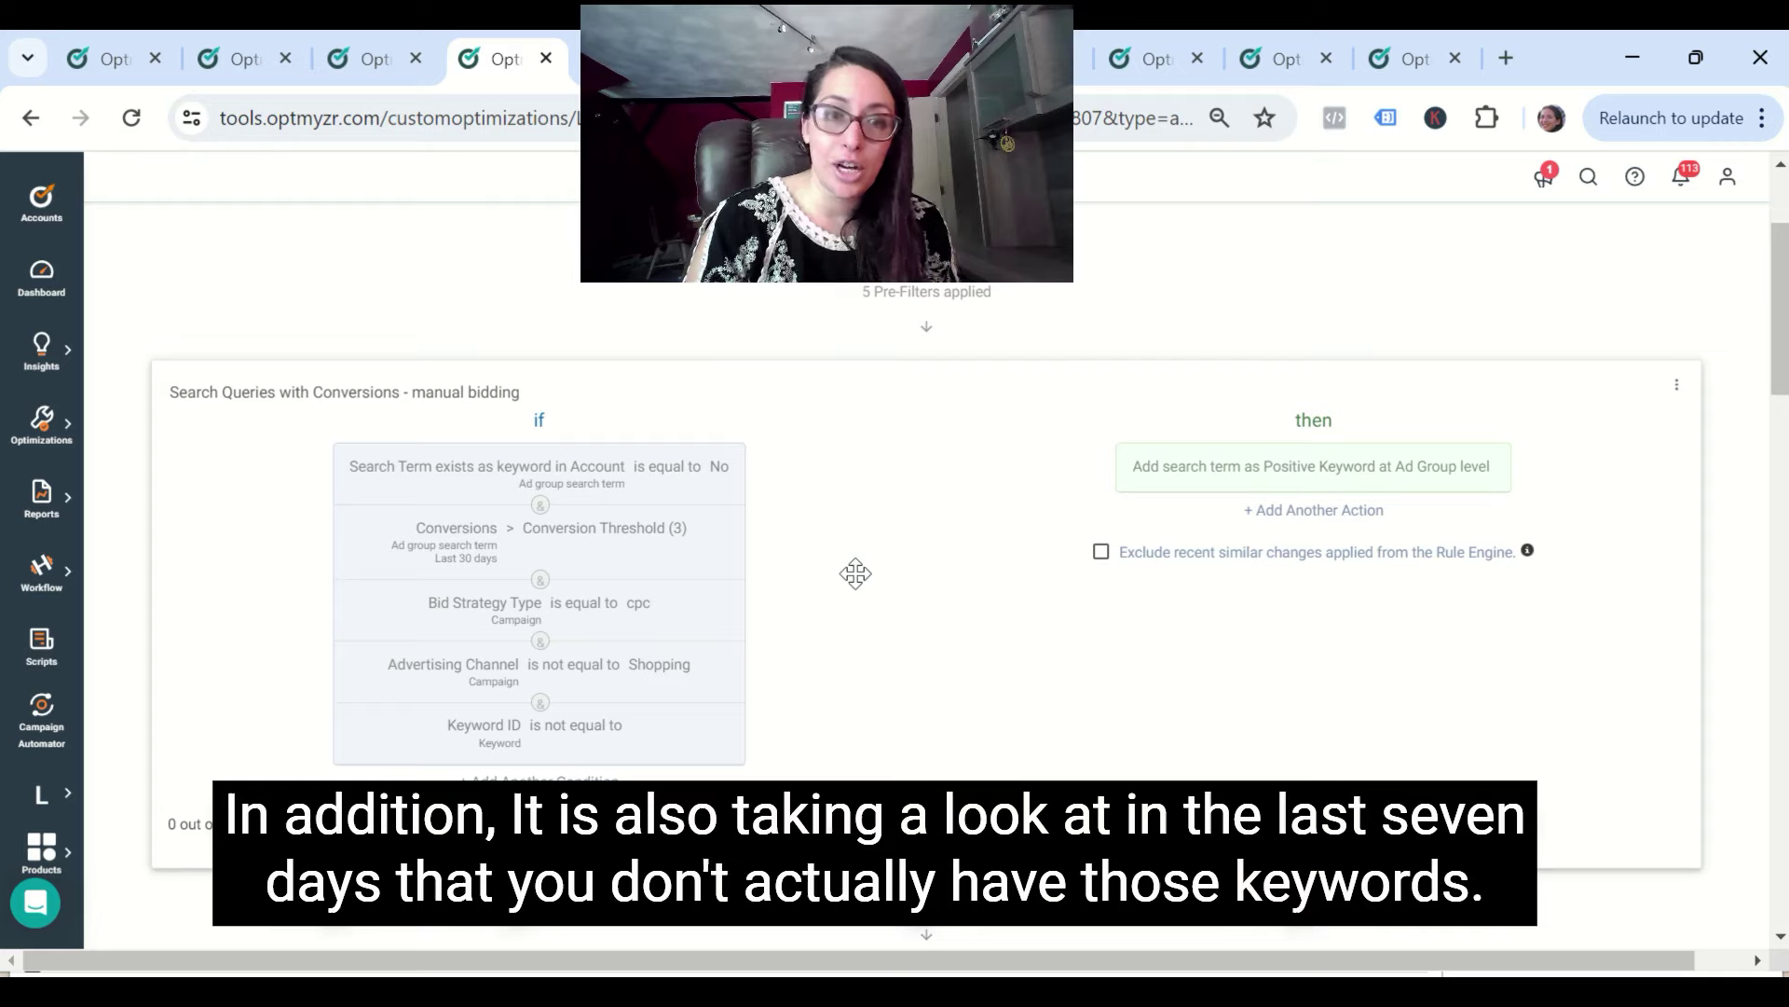
{"action": "mouse_move", "coordinate": [559, 760]}
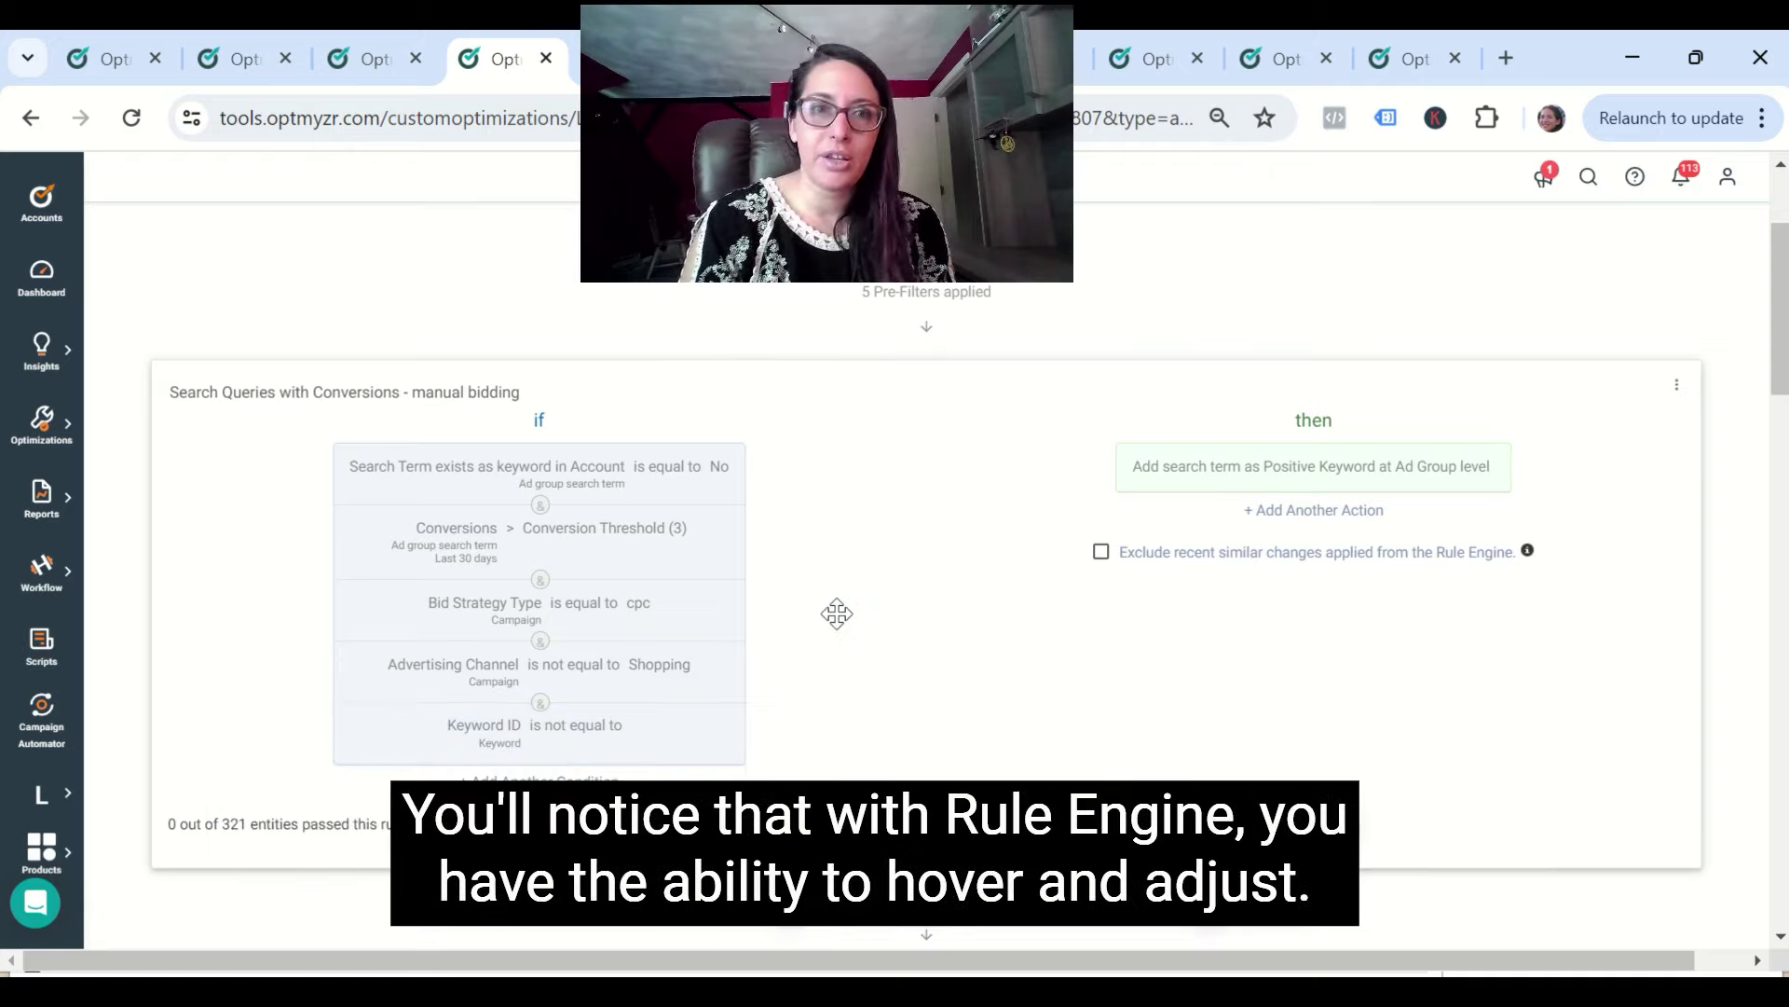
{"action": "left_click", "coordinate": [665, 559]}
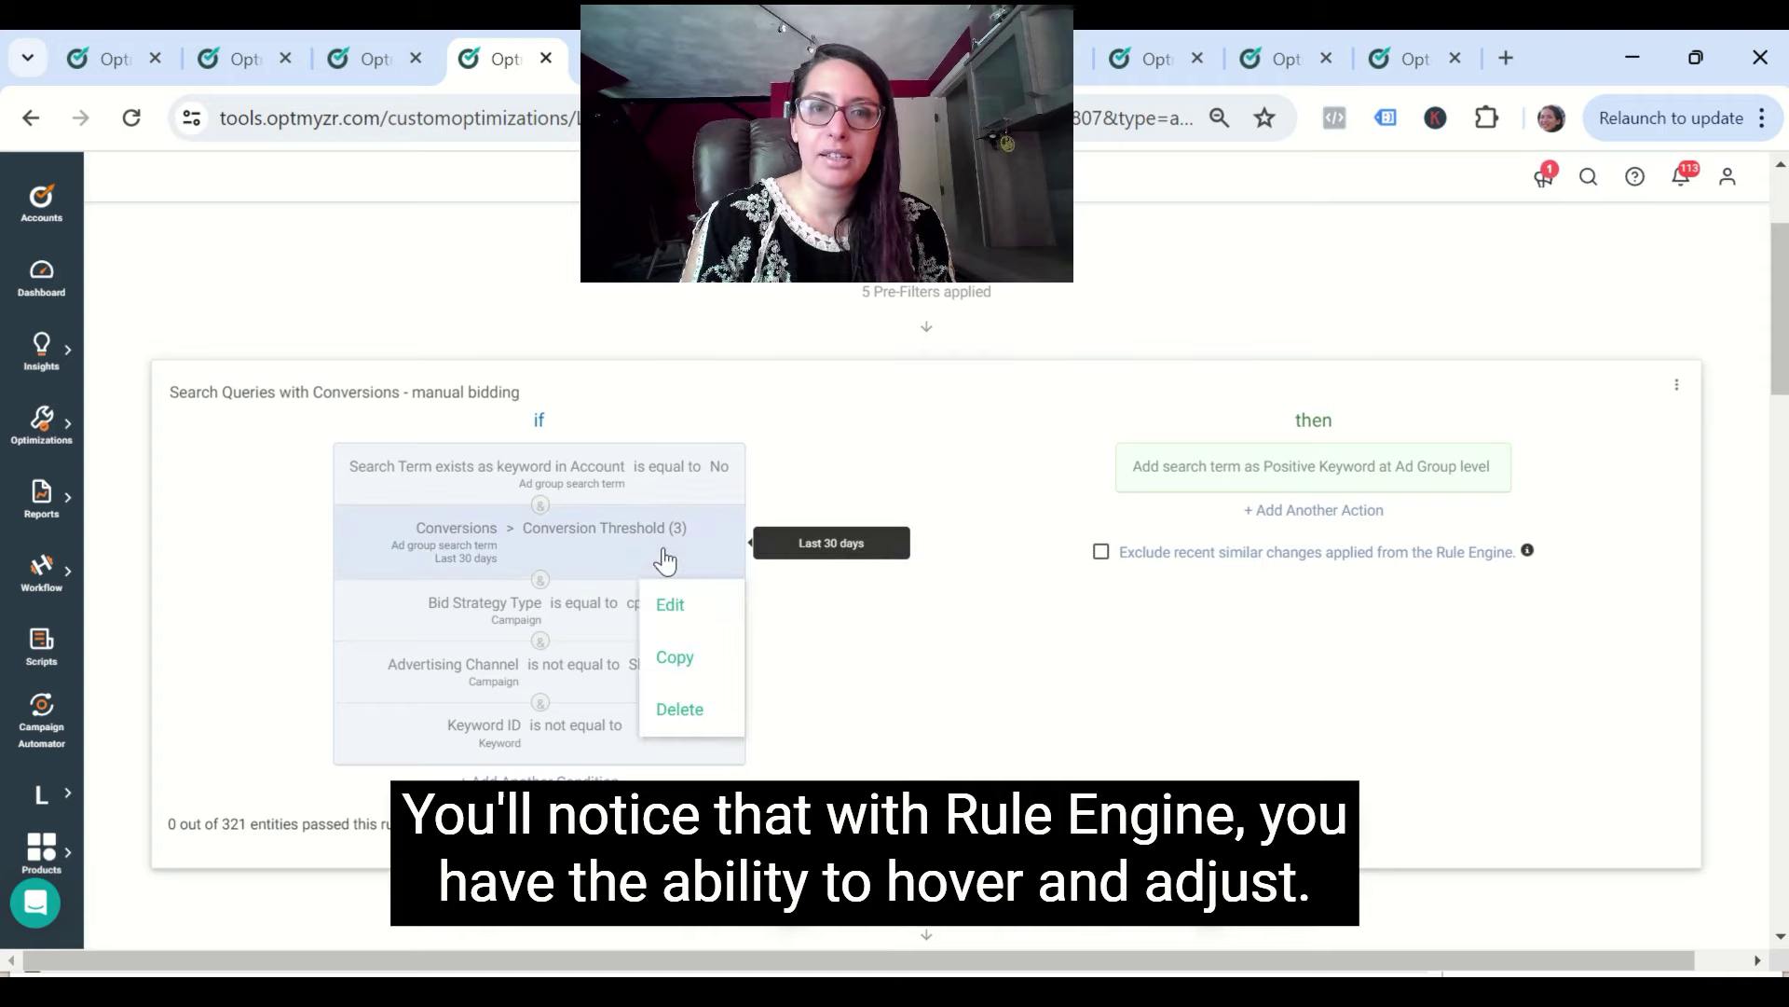
{"action": "left_click", "coordinate": [673, 604]}
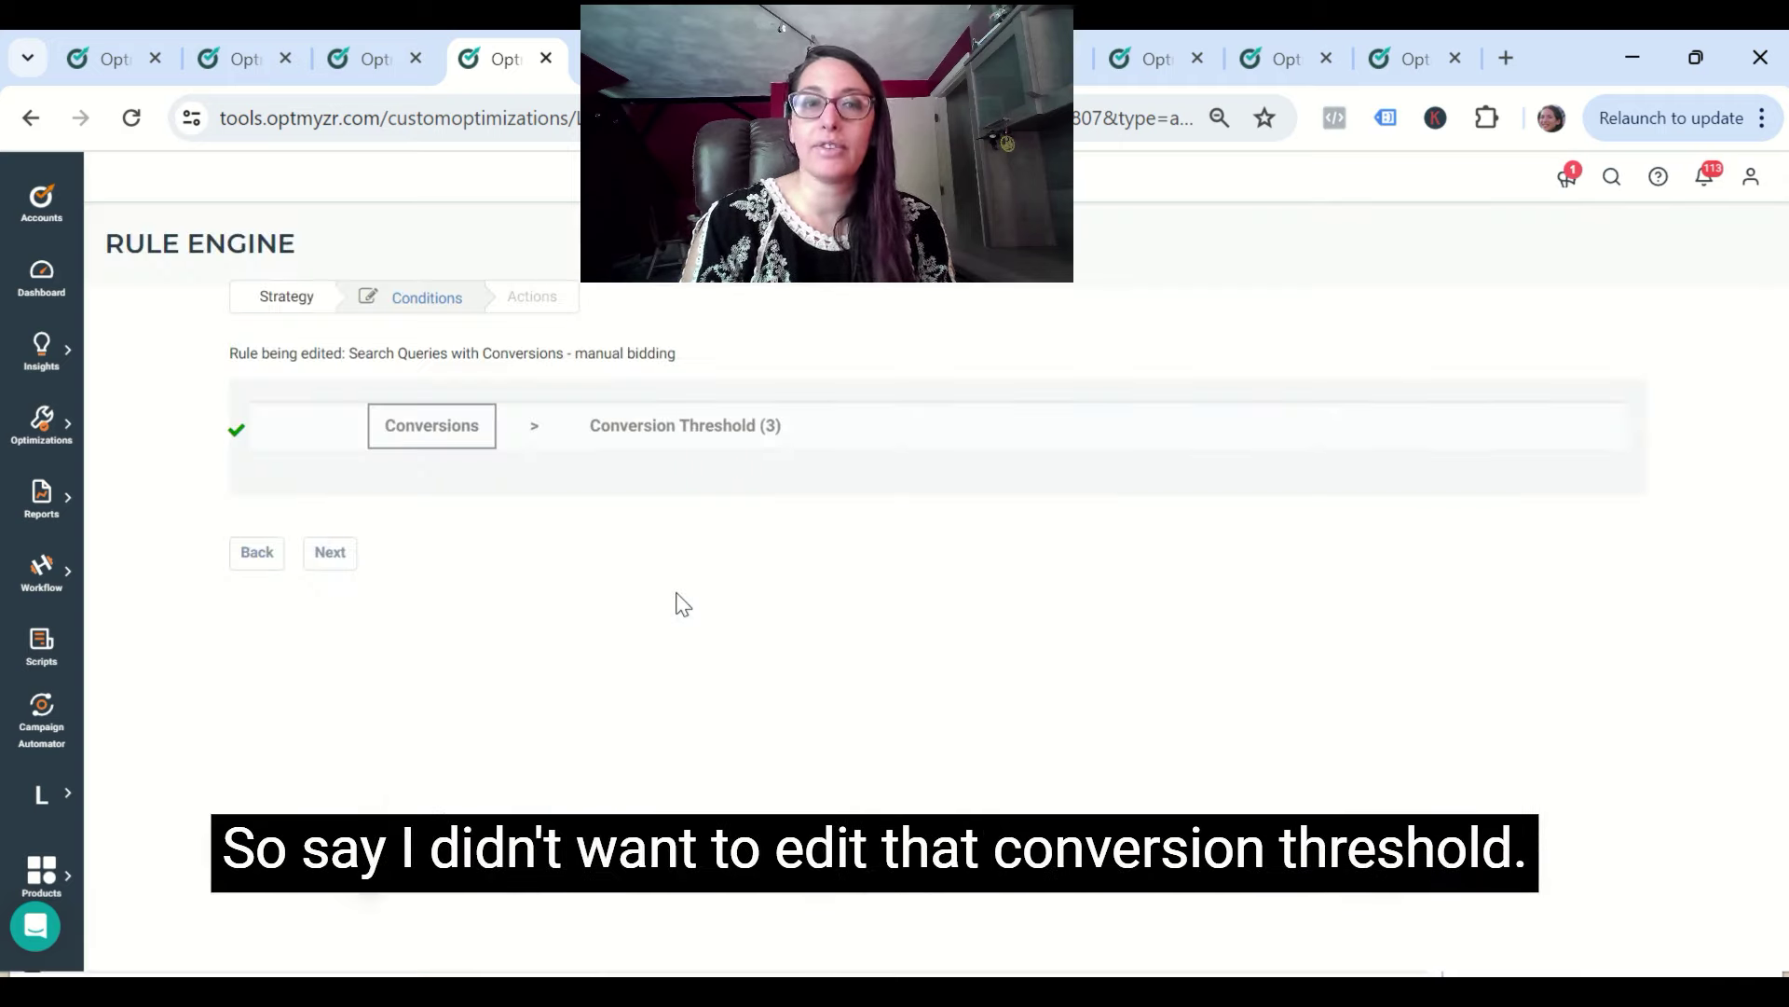
{"action": "left_click", "coordinate": [760, 439]}
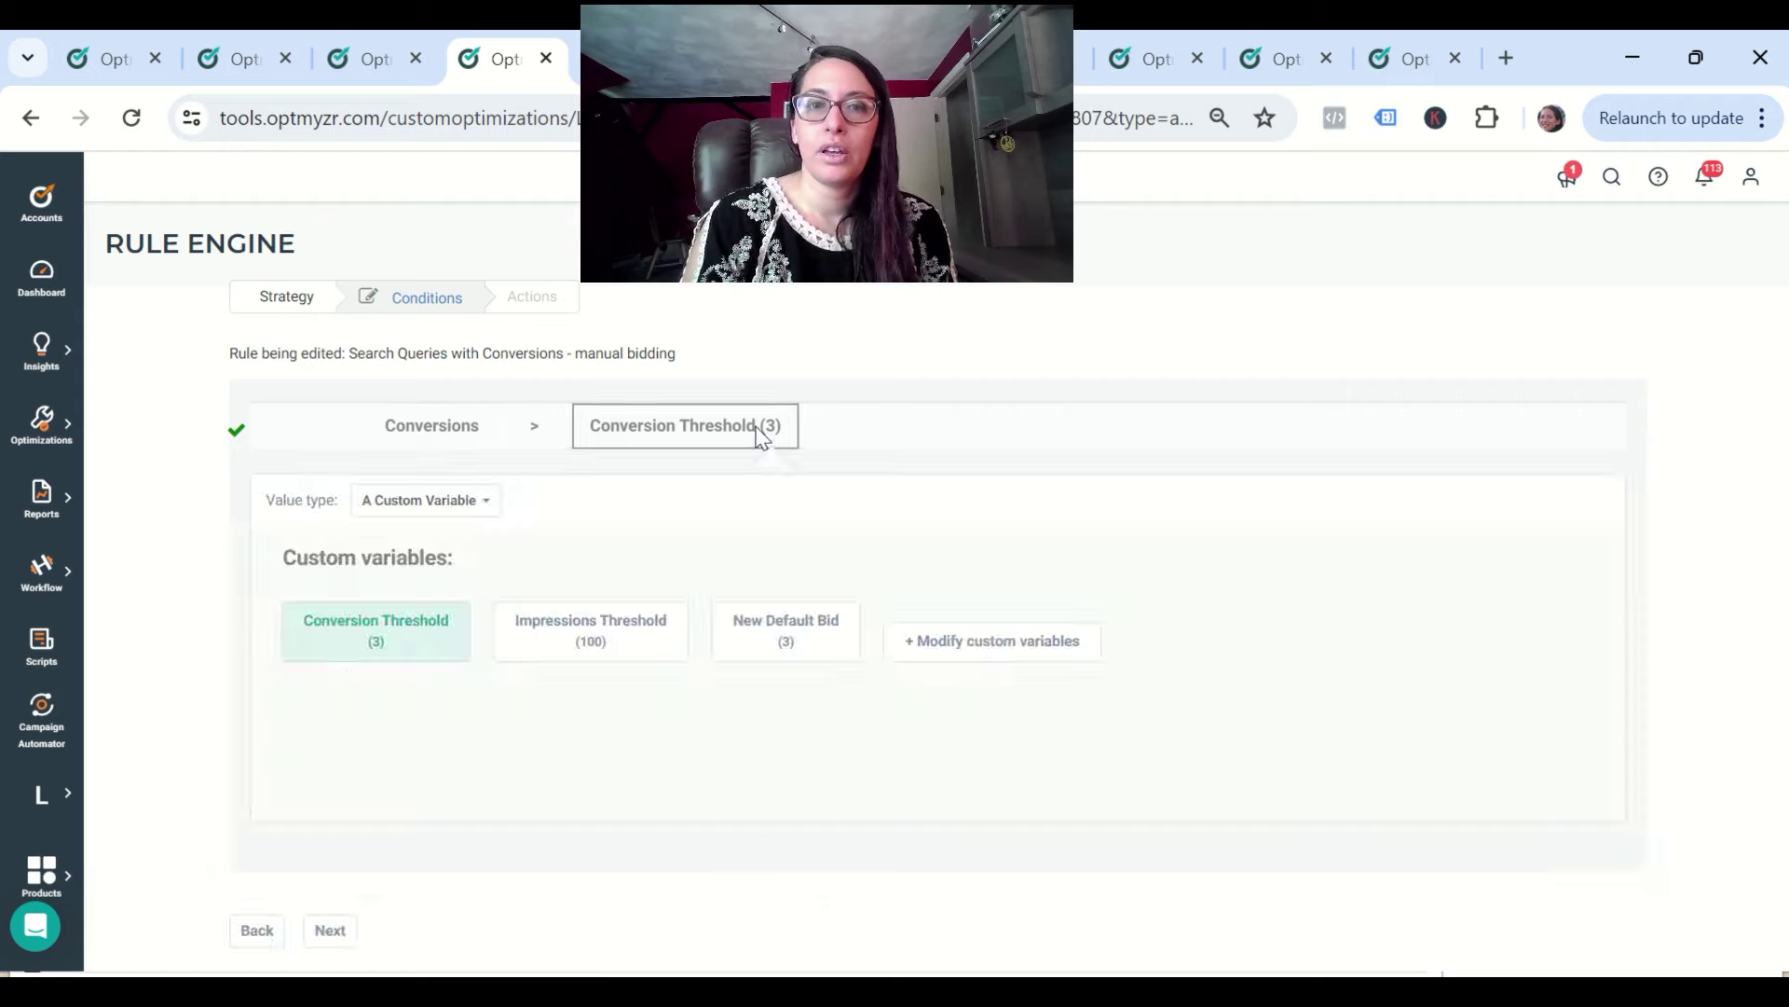
{"action": "left_click", "coordinate": [1046, 653]}
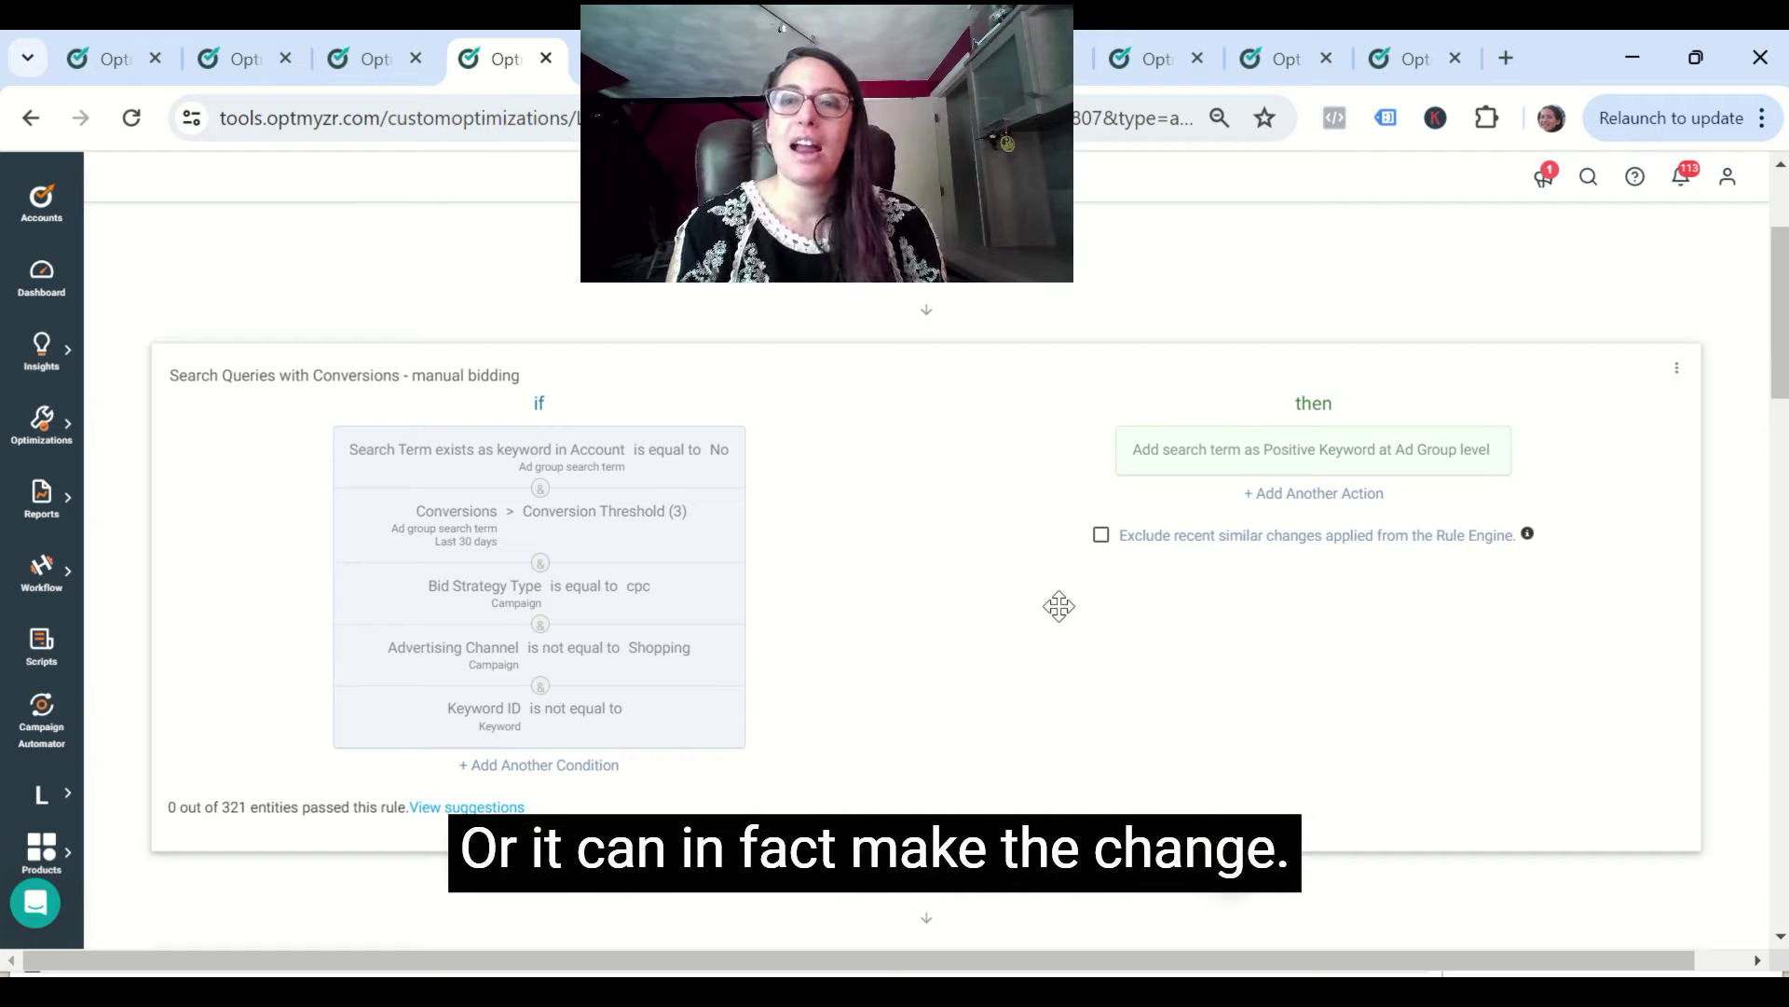
Step: Edit the rule's action that adds search terms as positive keywords at ad group level, turning off Set Bid
{"action": "left_click", "coordinate": [1449, 478]}
{"action": "left_click", "coordinate": [1468, 500]}
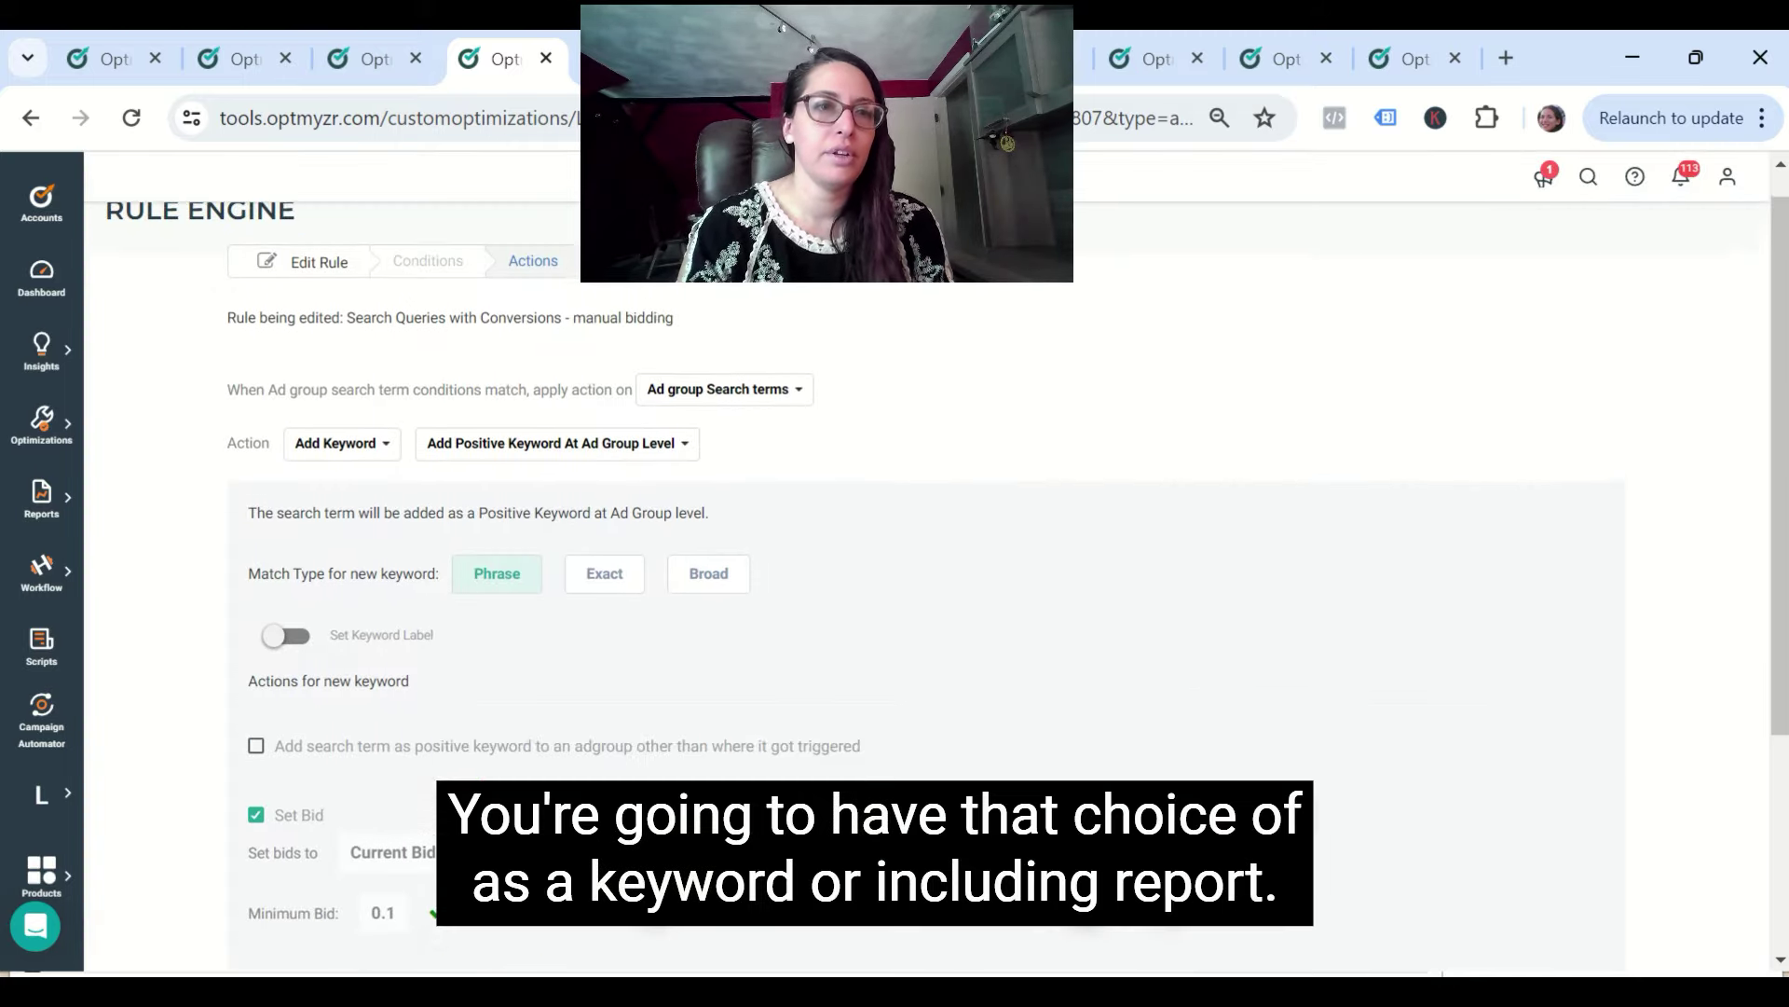
{"action": "left_click", "coordinate": [377, 492]}
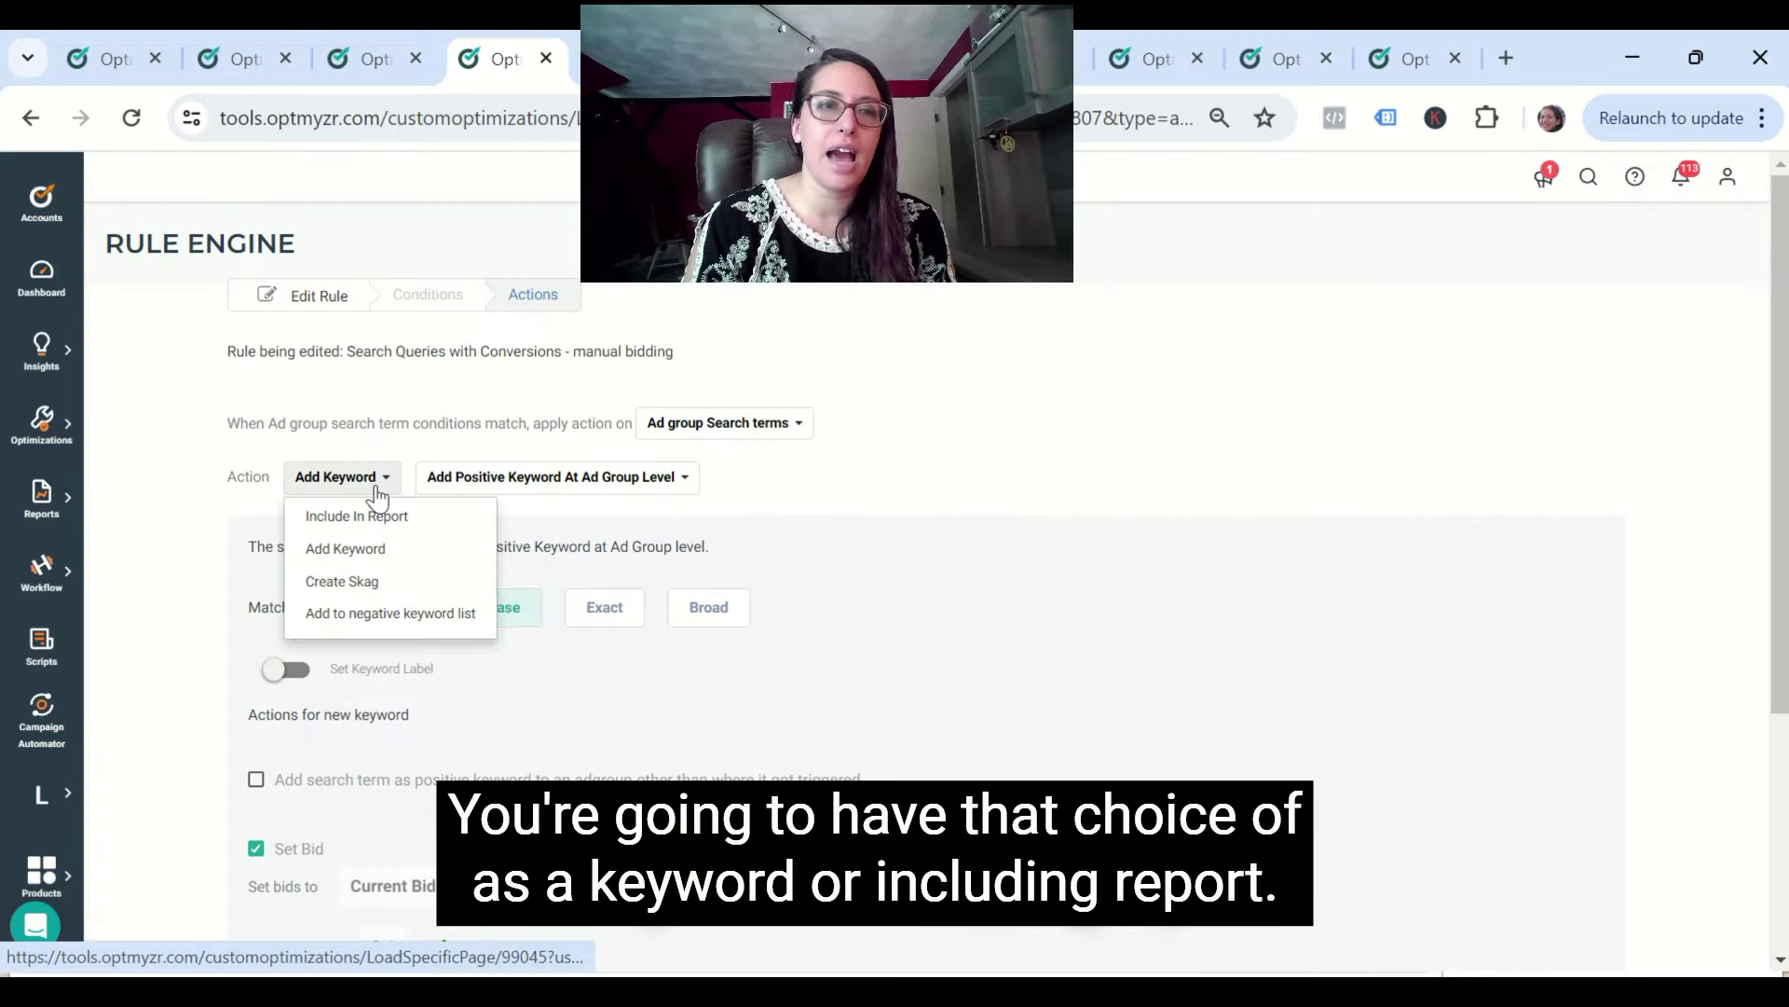
{"action": "left_click", "coordinate": [168, 624]}
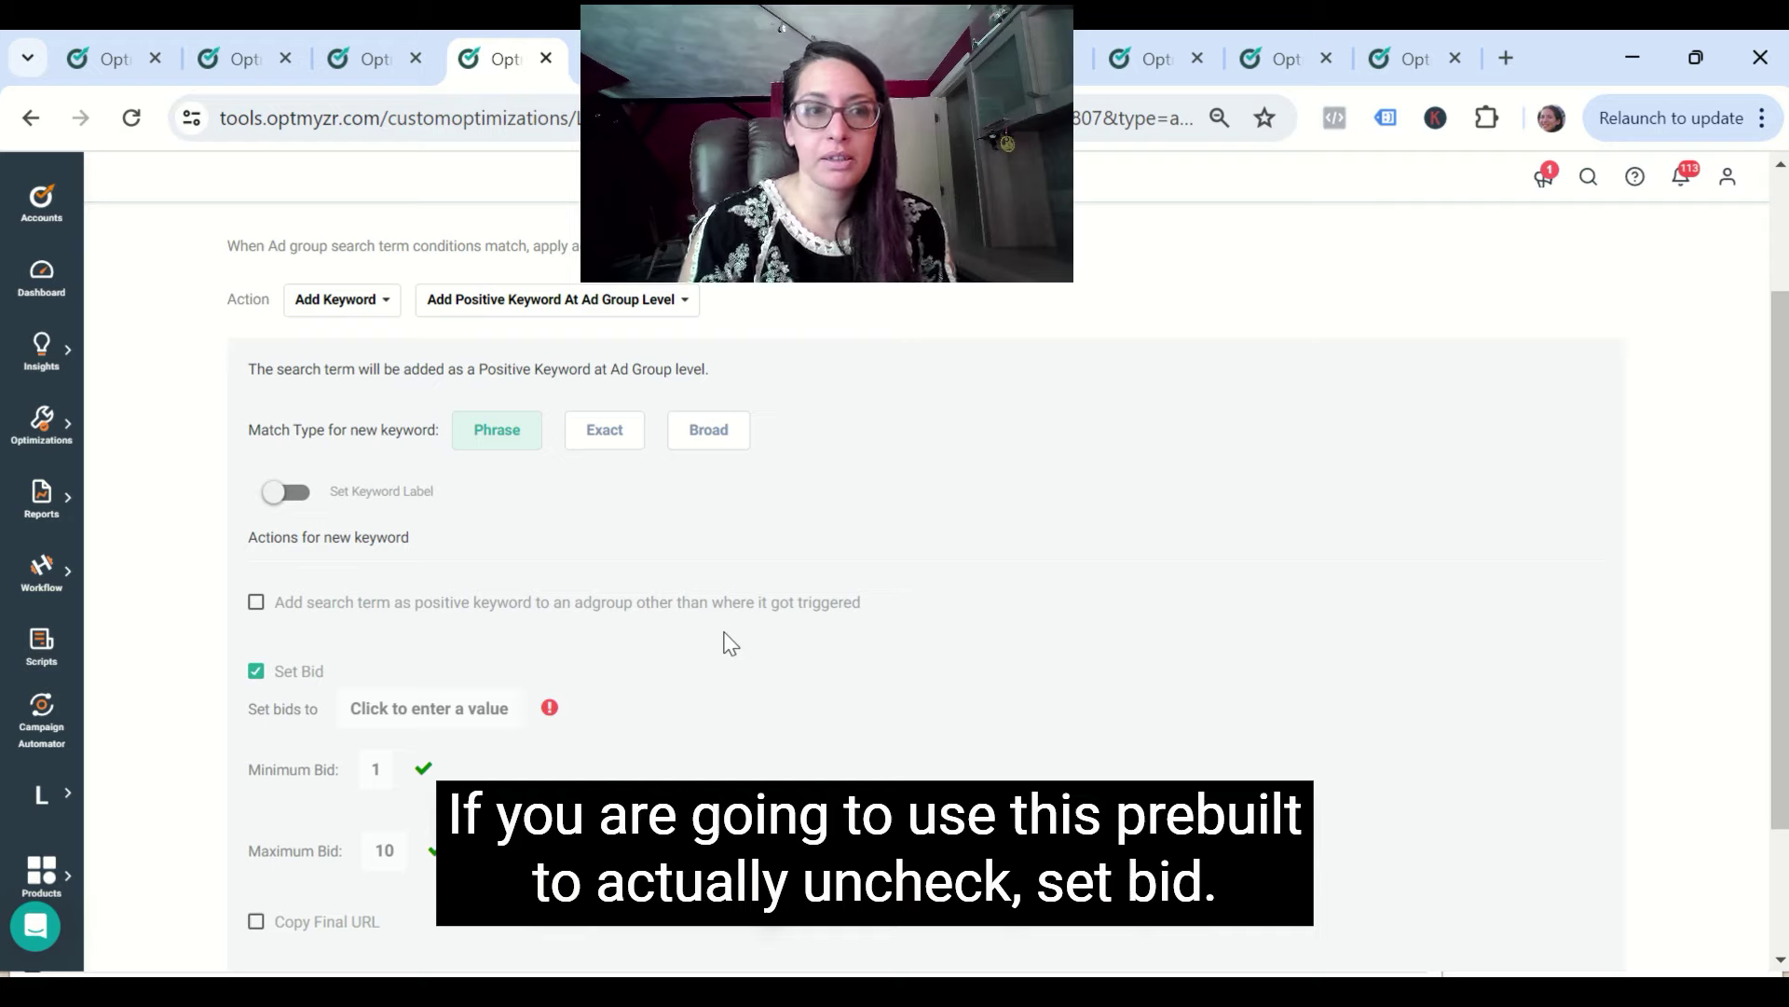
{"action": "left_click", "coordinate": [256, 675]}
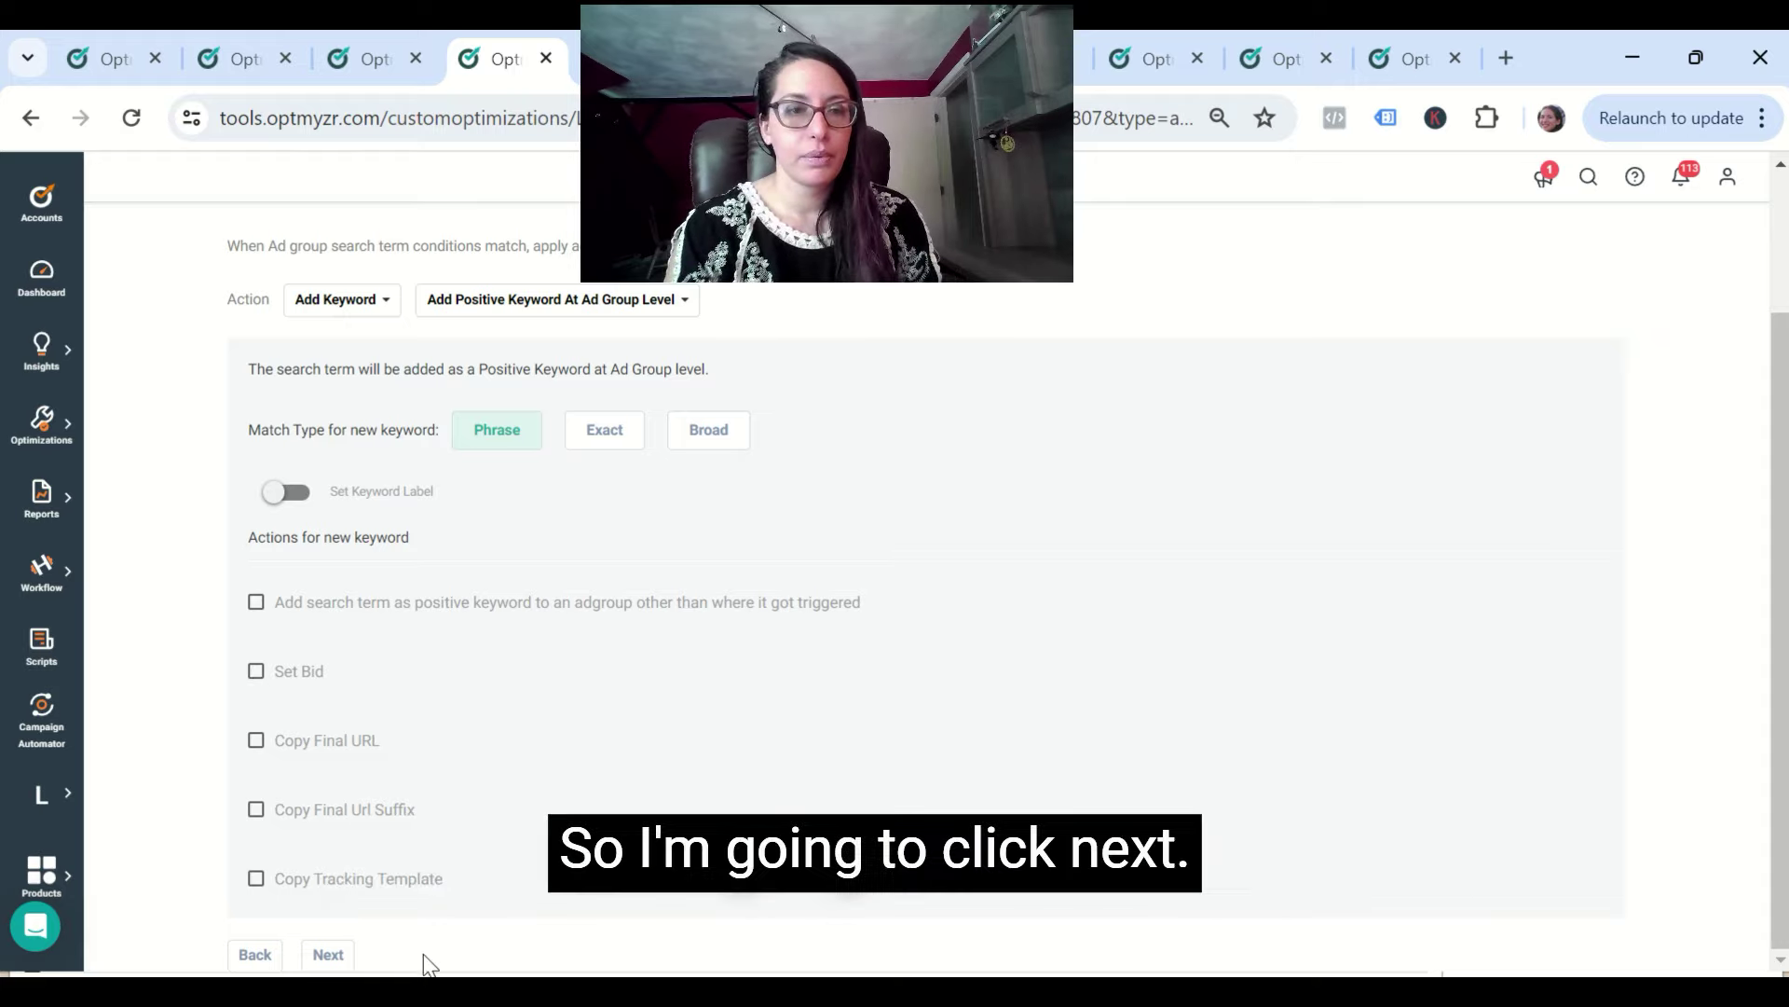
{"action": "left_click", "coordinate": [332, 955]}
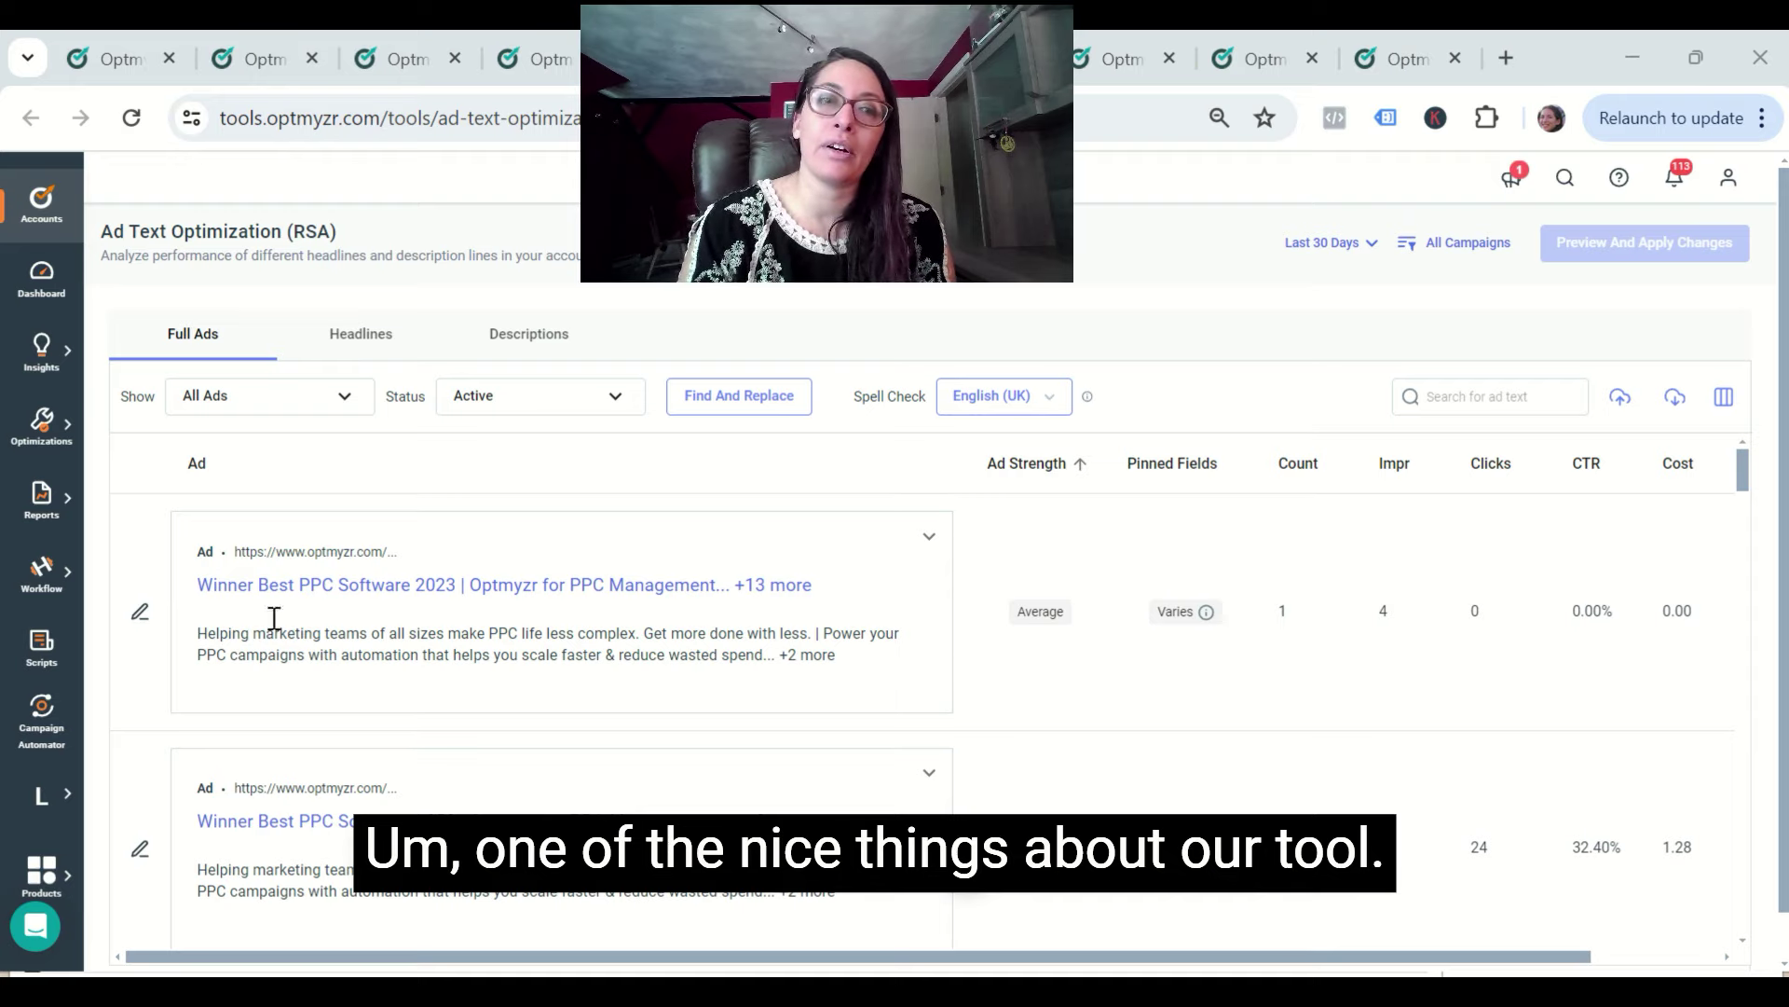
Step: Look over the choices for which ads to show in Ad Text Optimization (RSA)
{"action": "left_click", "coordinate": [346, 403]}
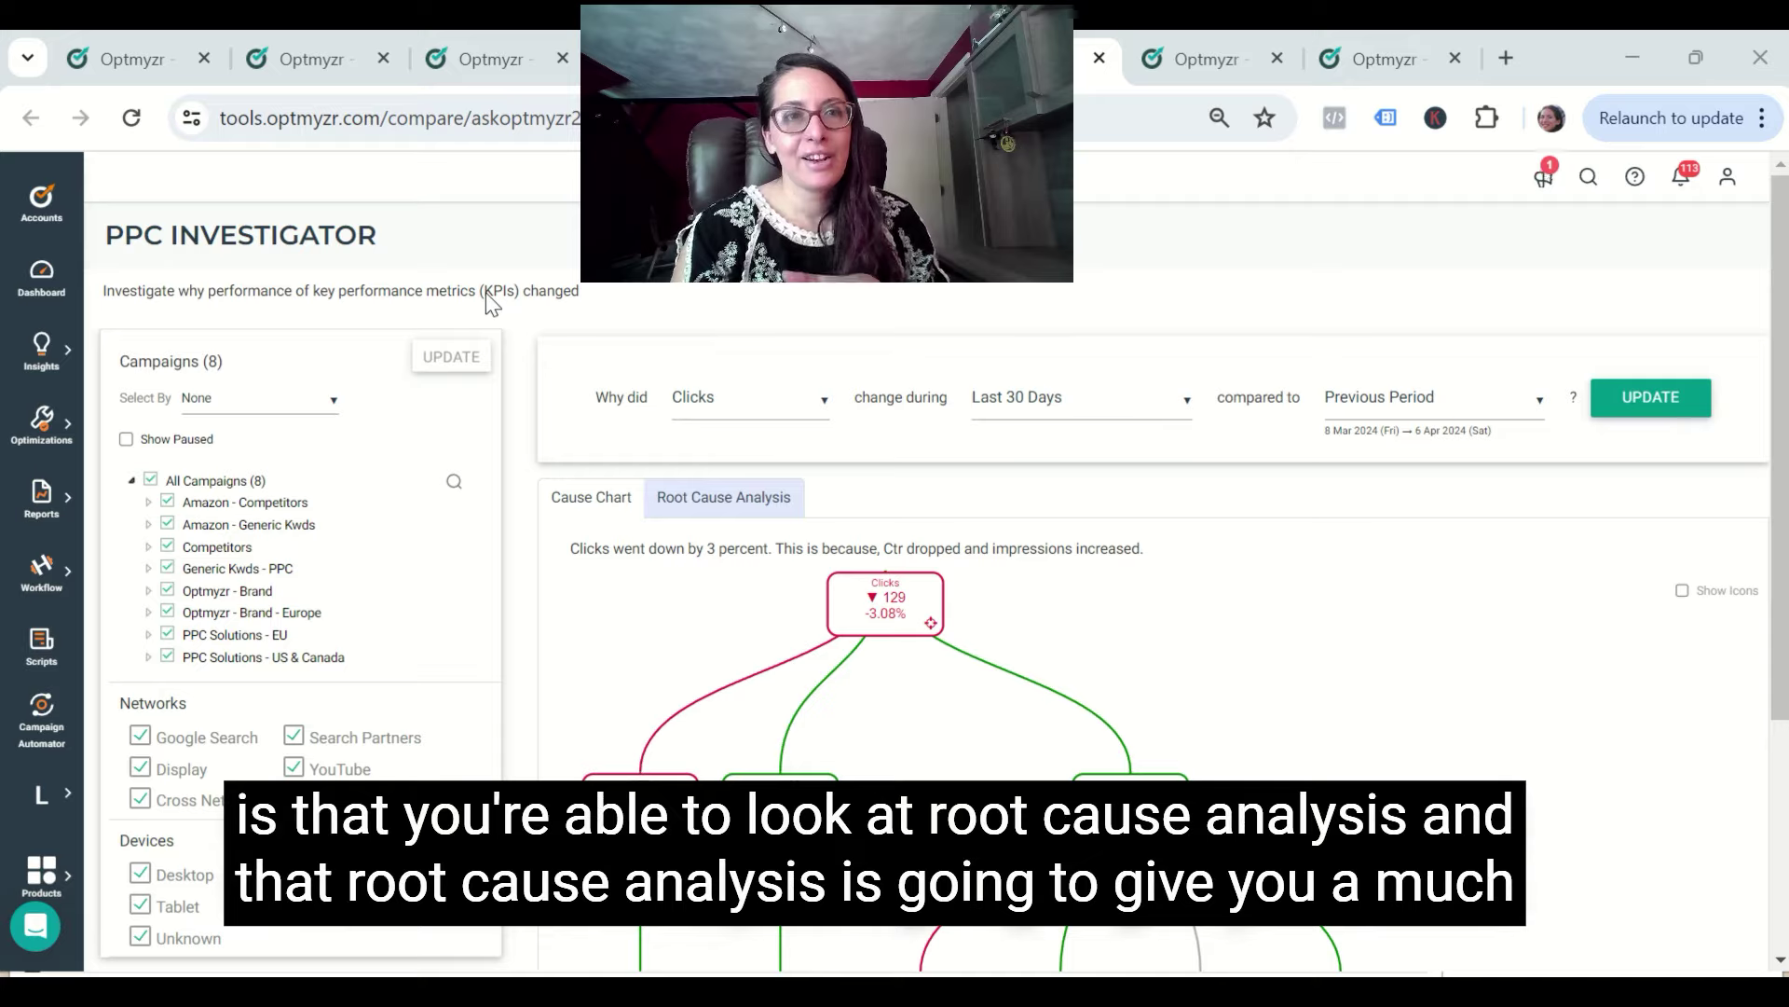
Step: Run PPC Investigator's Root Cause Analysis for Conversions, comparing the last 30 days with the previous period
{"action": "left_click", "coordinate": [746, 494]}
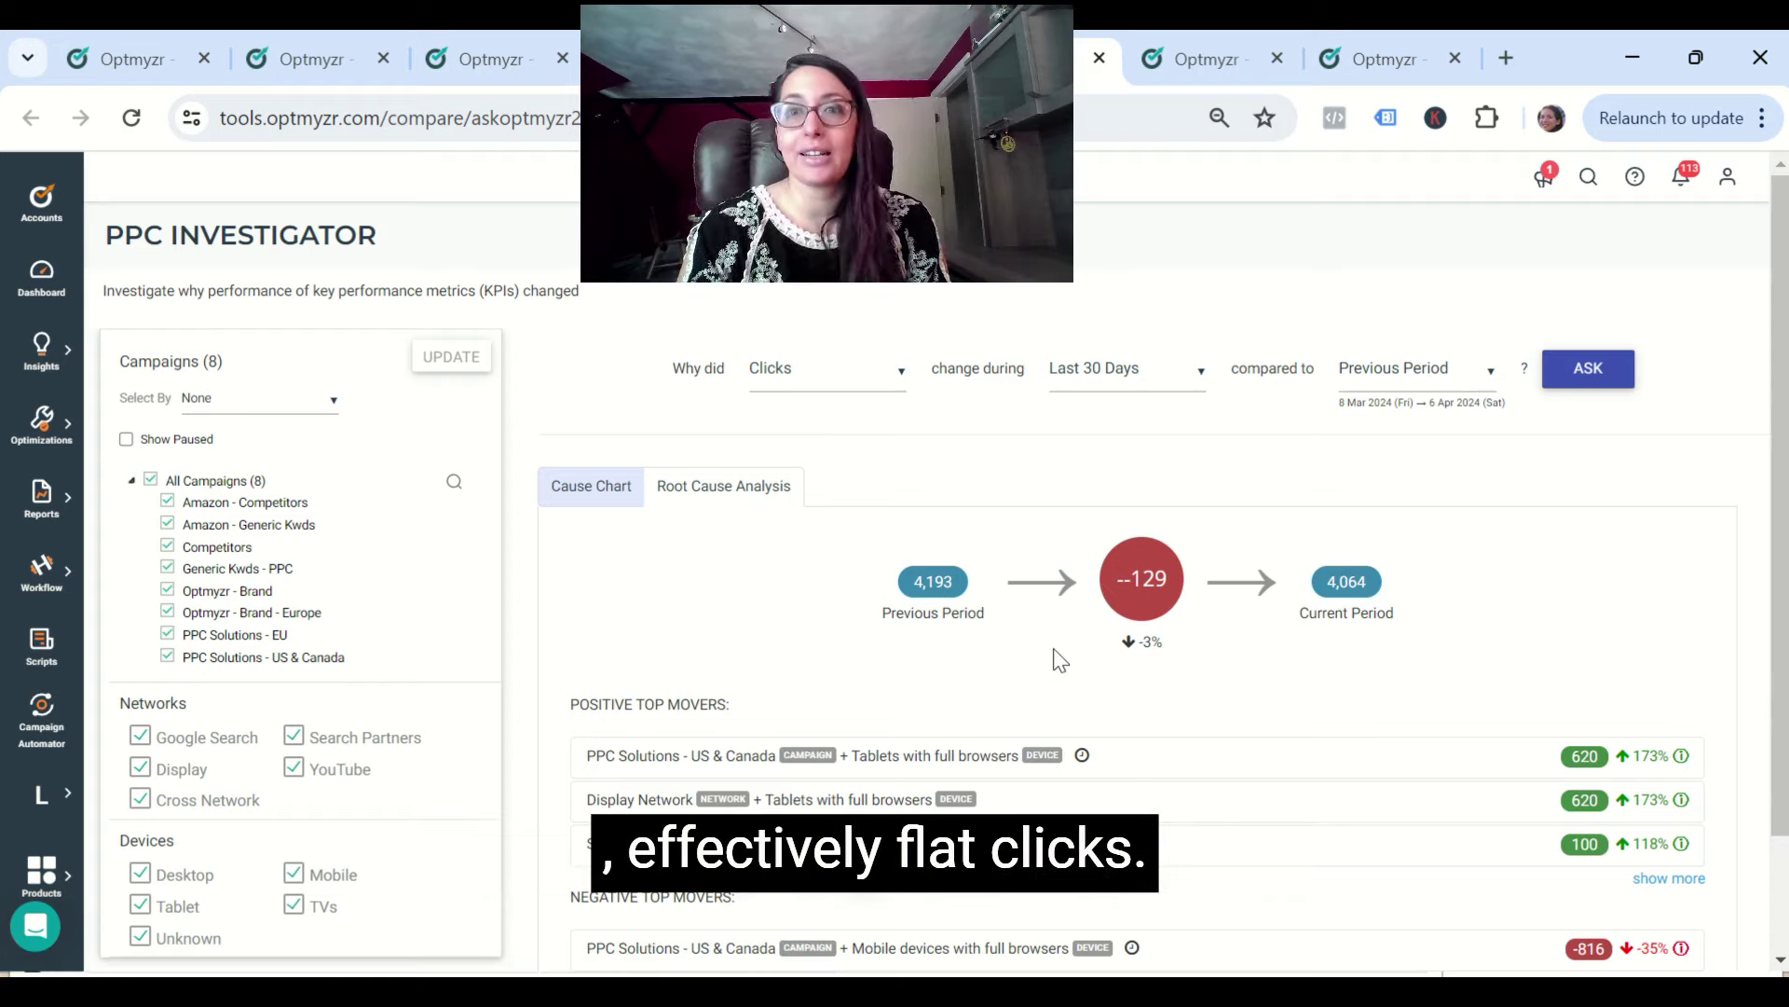
{"action": "left_click", "coordinate": [863, 386]}
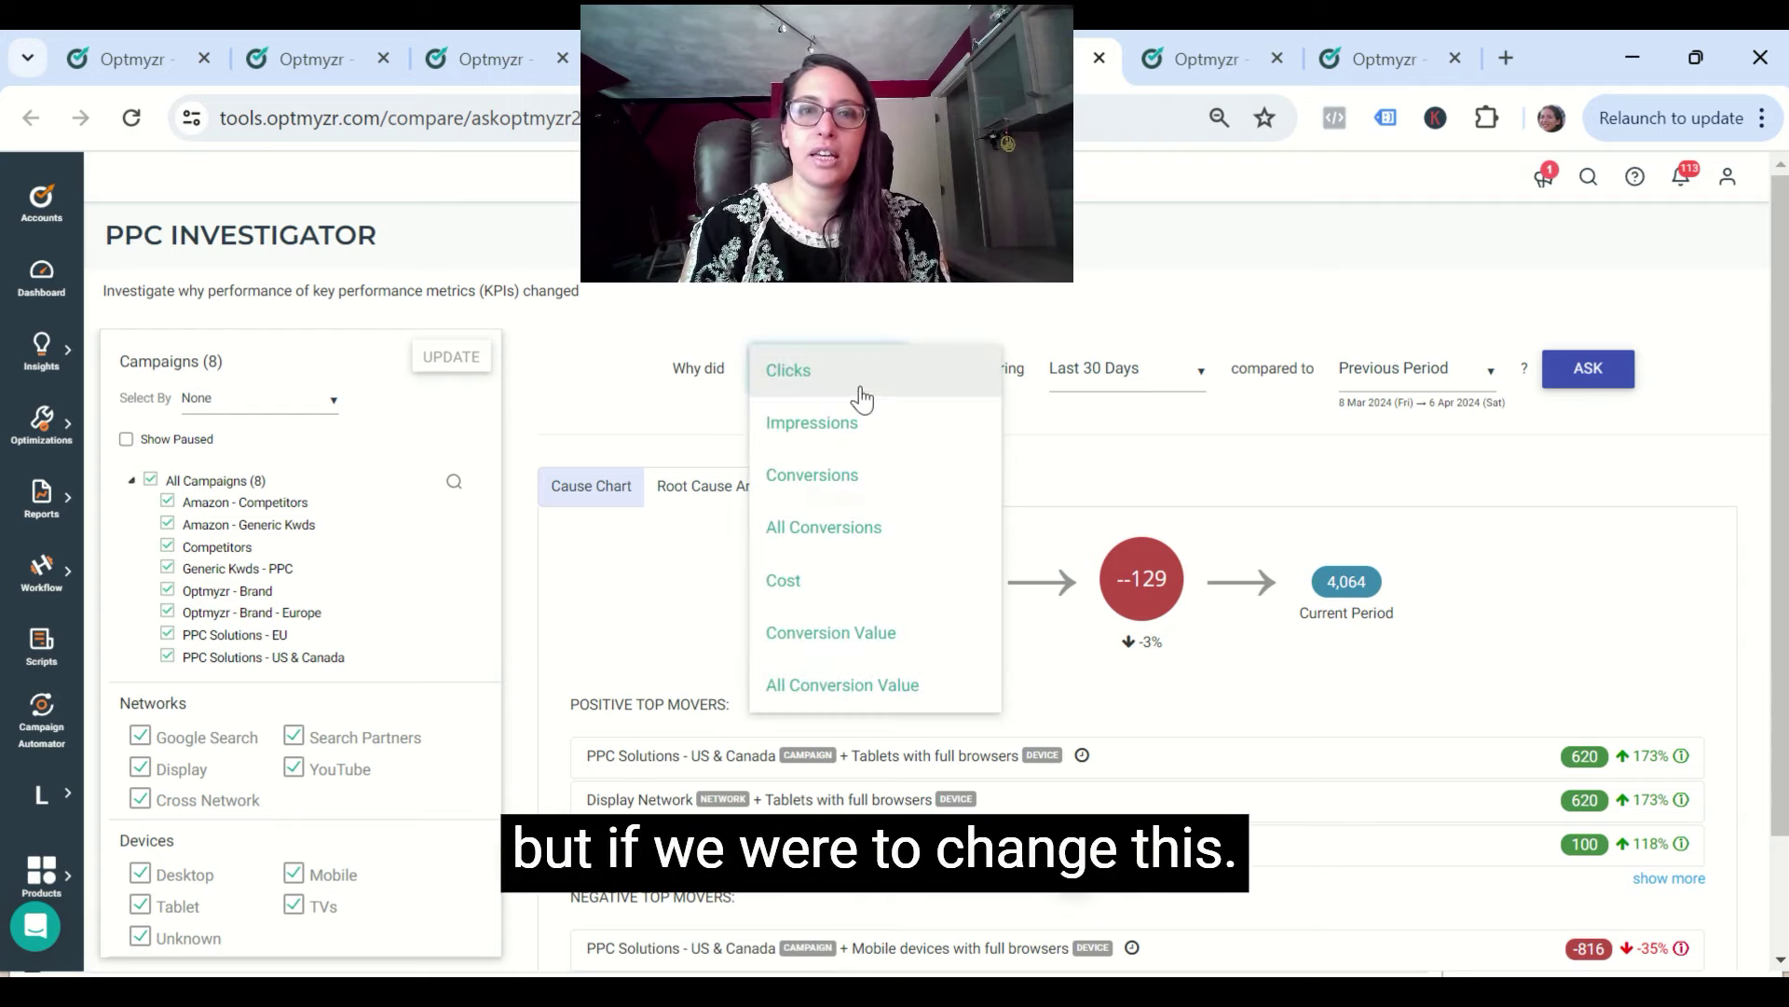
{"action": "left_click", "coordinate": [850, 476]}
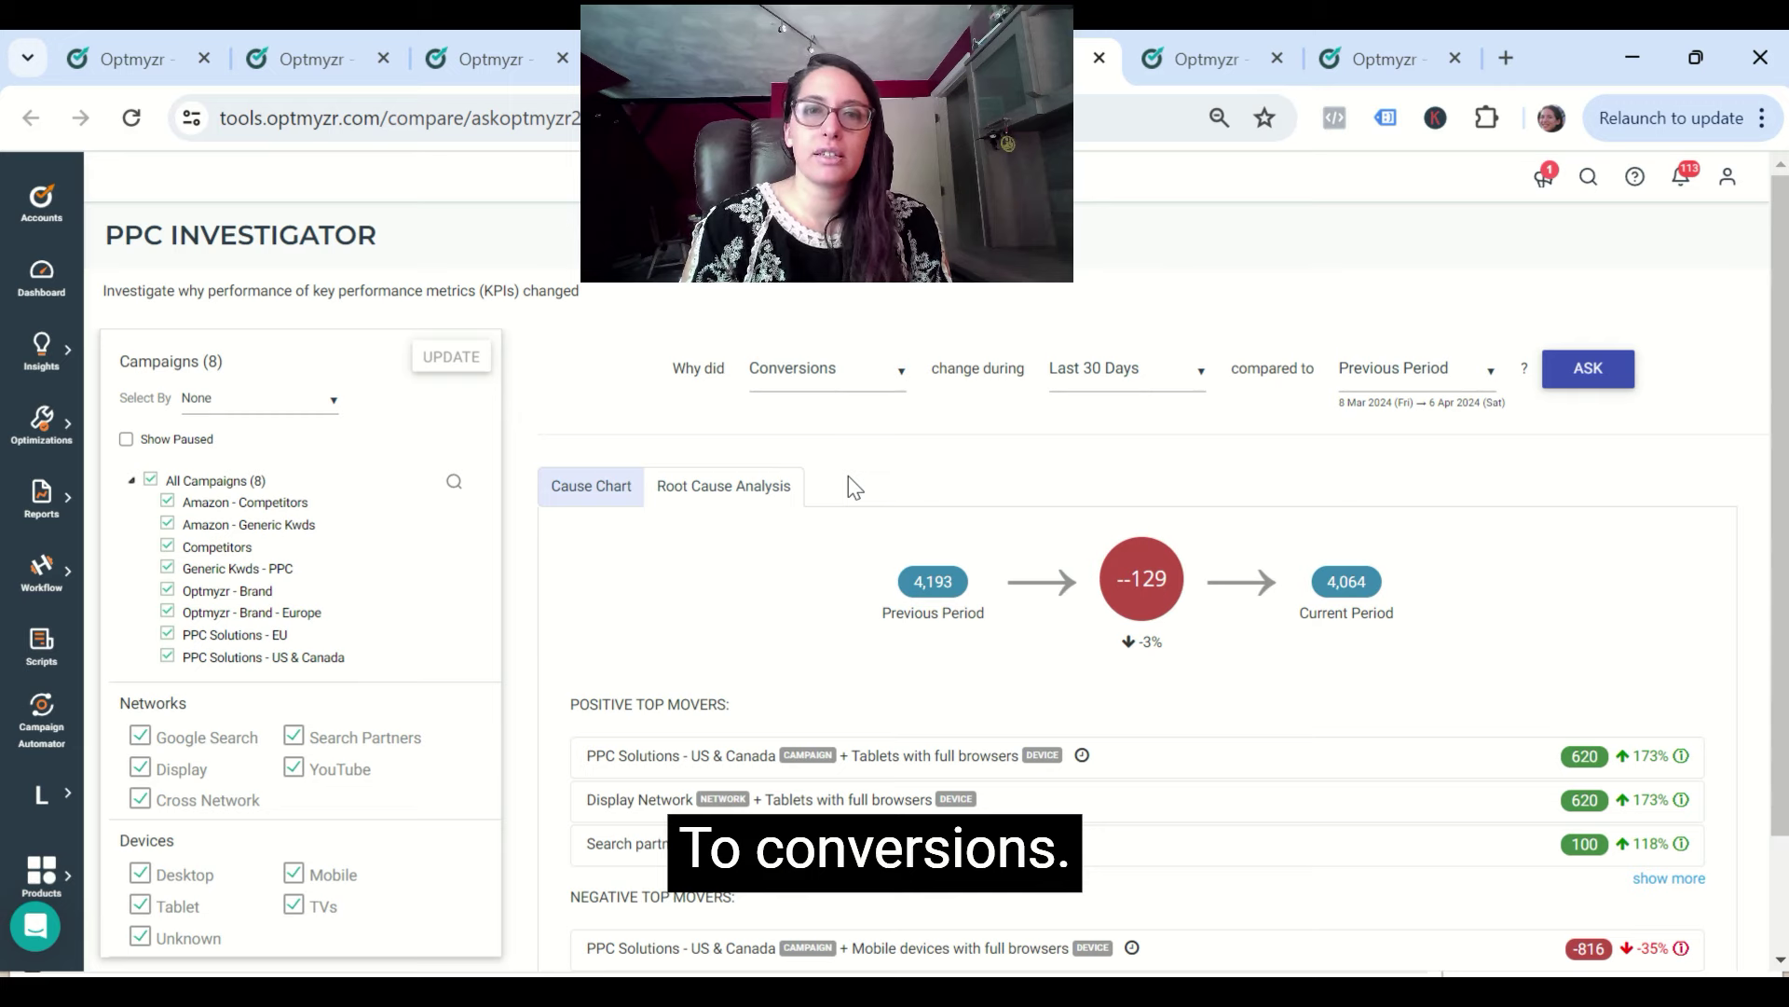
{"action": "left_click", "coordinate": [1596, 369]}
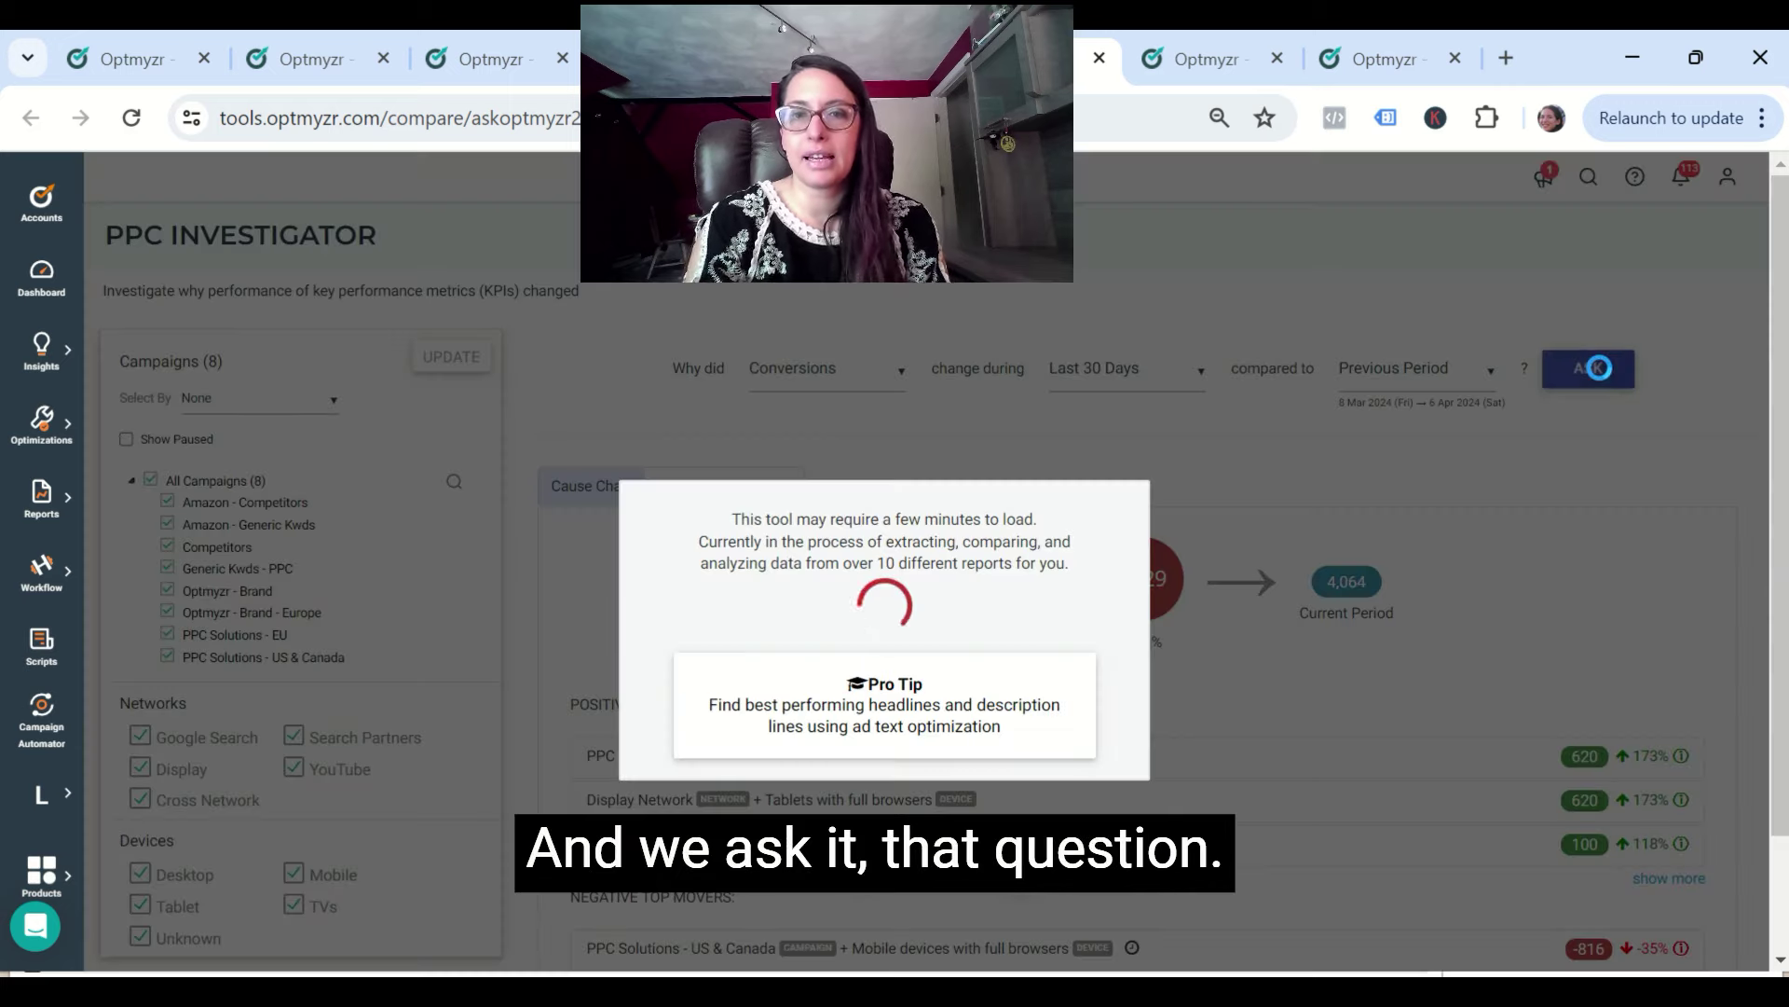
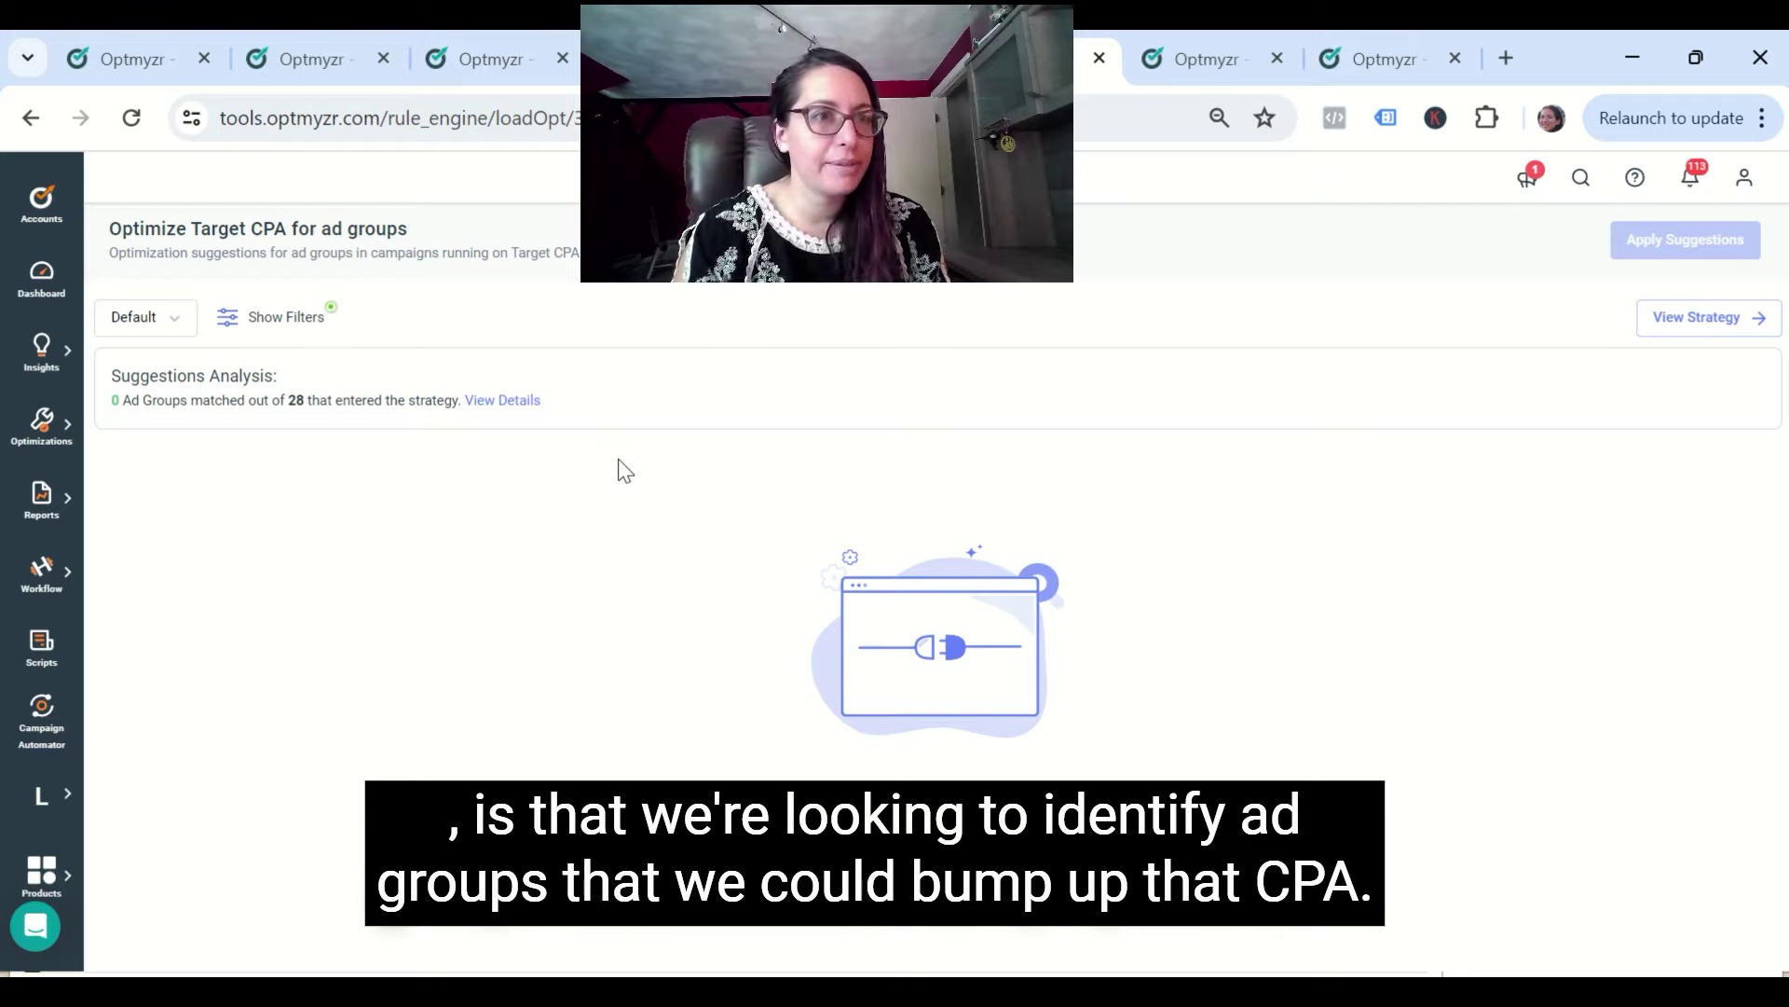
Step: Apply the "Show Filters" custom variable set to the Optimize Target CPA for ad groups suggestions
{"action": "left_click", "coordinate": [174, 331]}
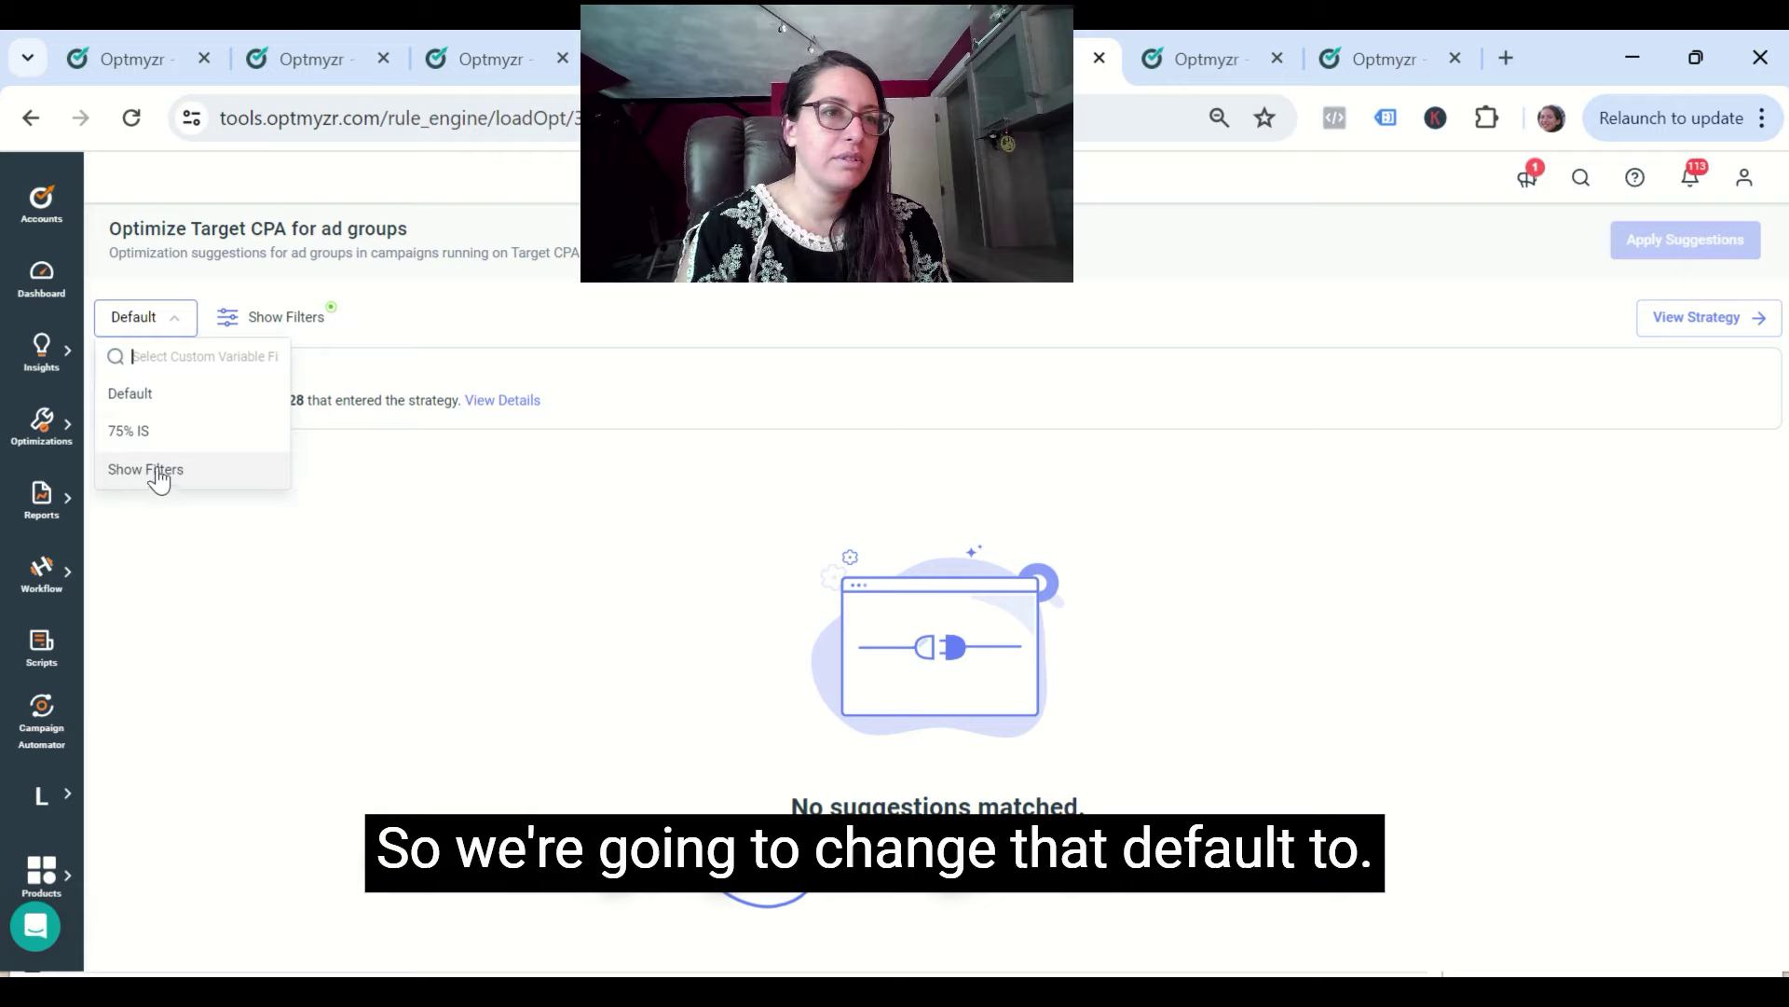
{"action": "left_click", "coordinate": [130, 438]}
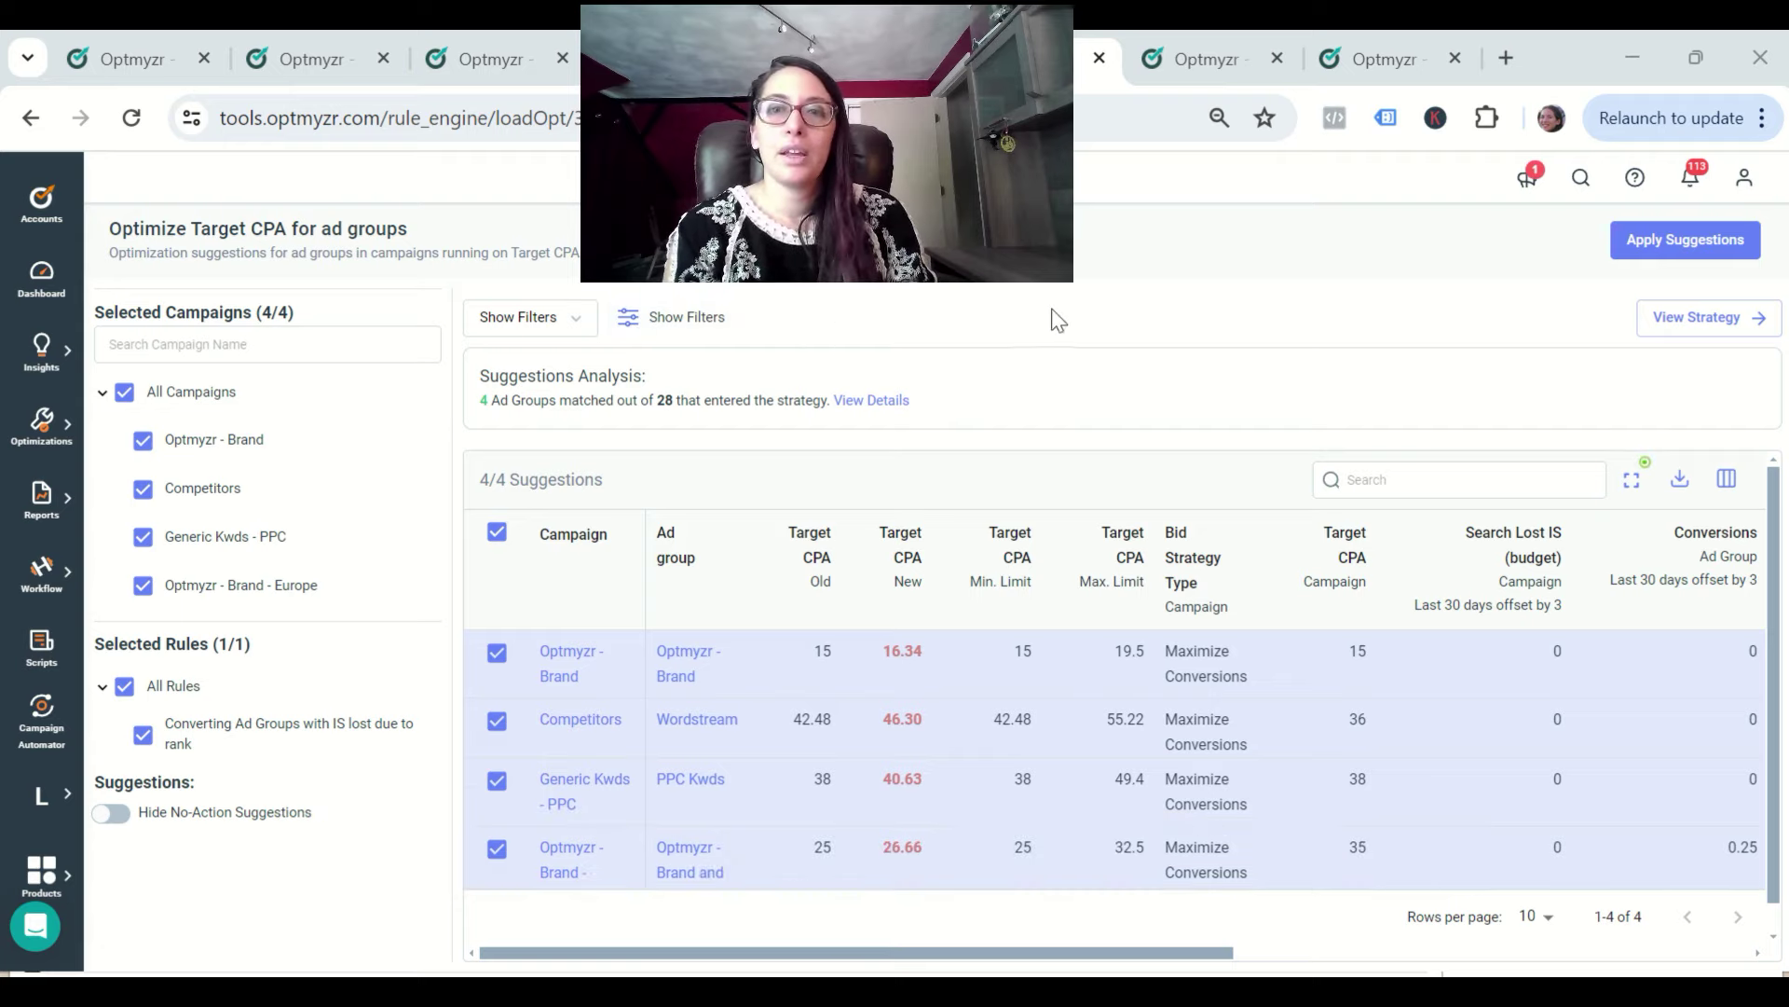
Step: Examine the Search Term N-Grams table and the individual search queries containing "advertising" and "ads"
{"action": "left_click", "coordinate": [1211, 60]}
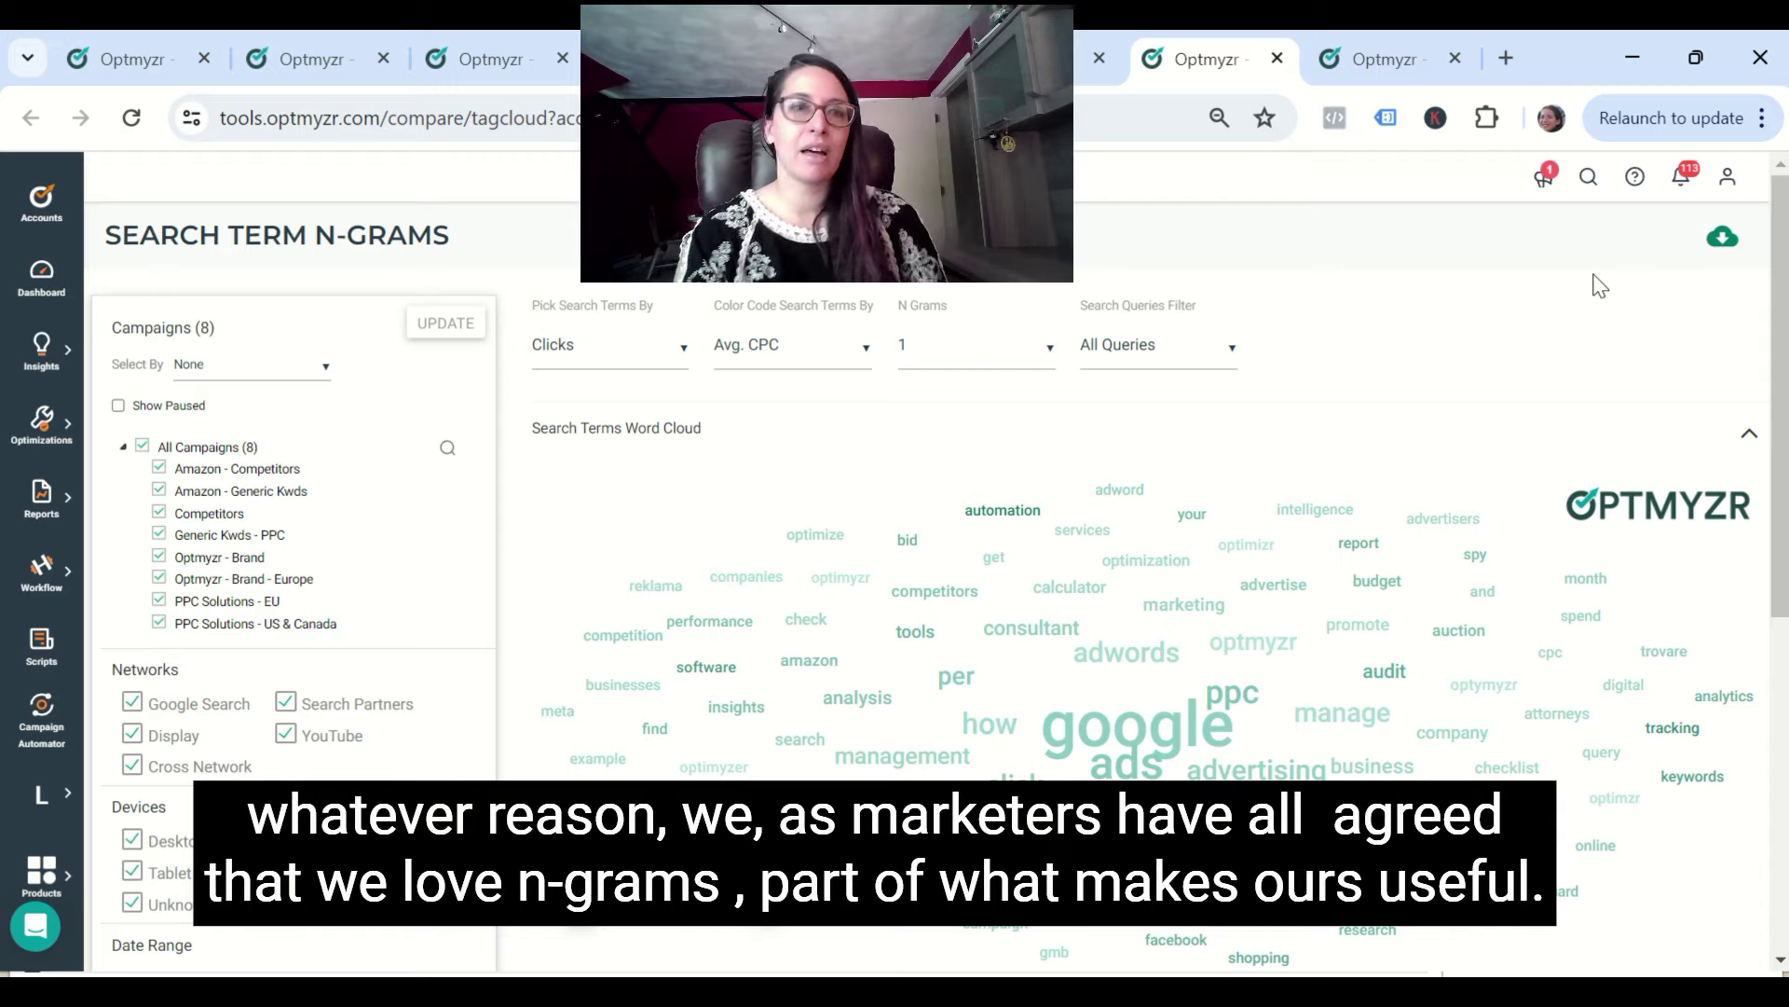
{"action": "scroll", "coordinate": [1519, 348], "scroll_direction": "down", "scroll_amount": 2}
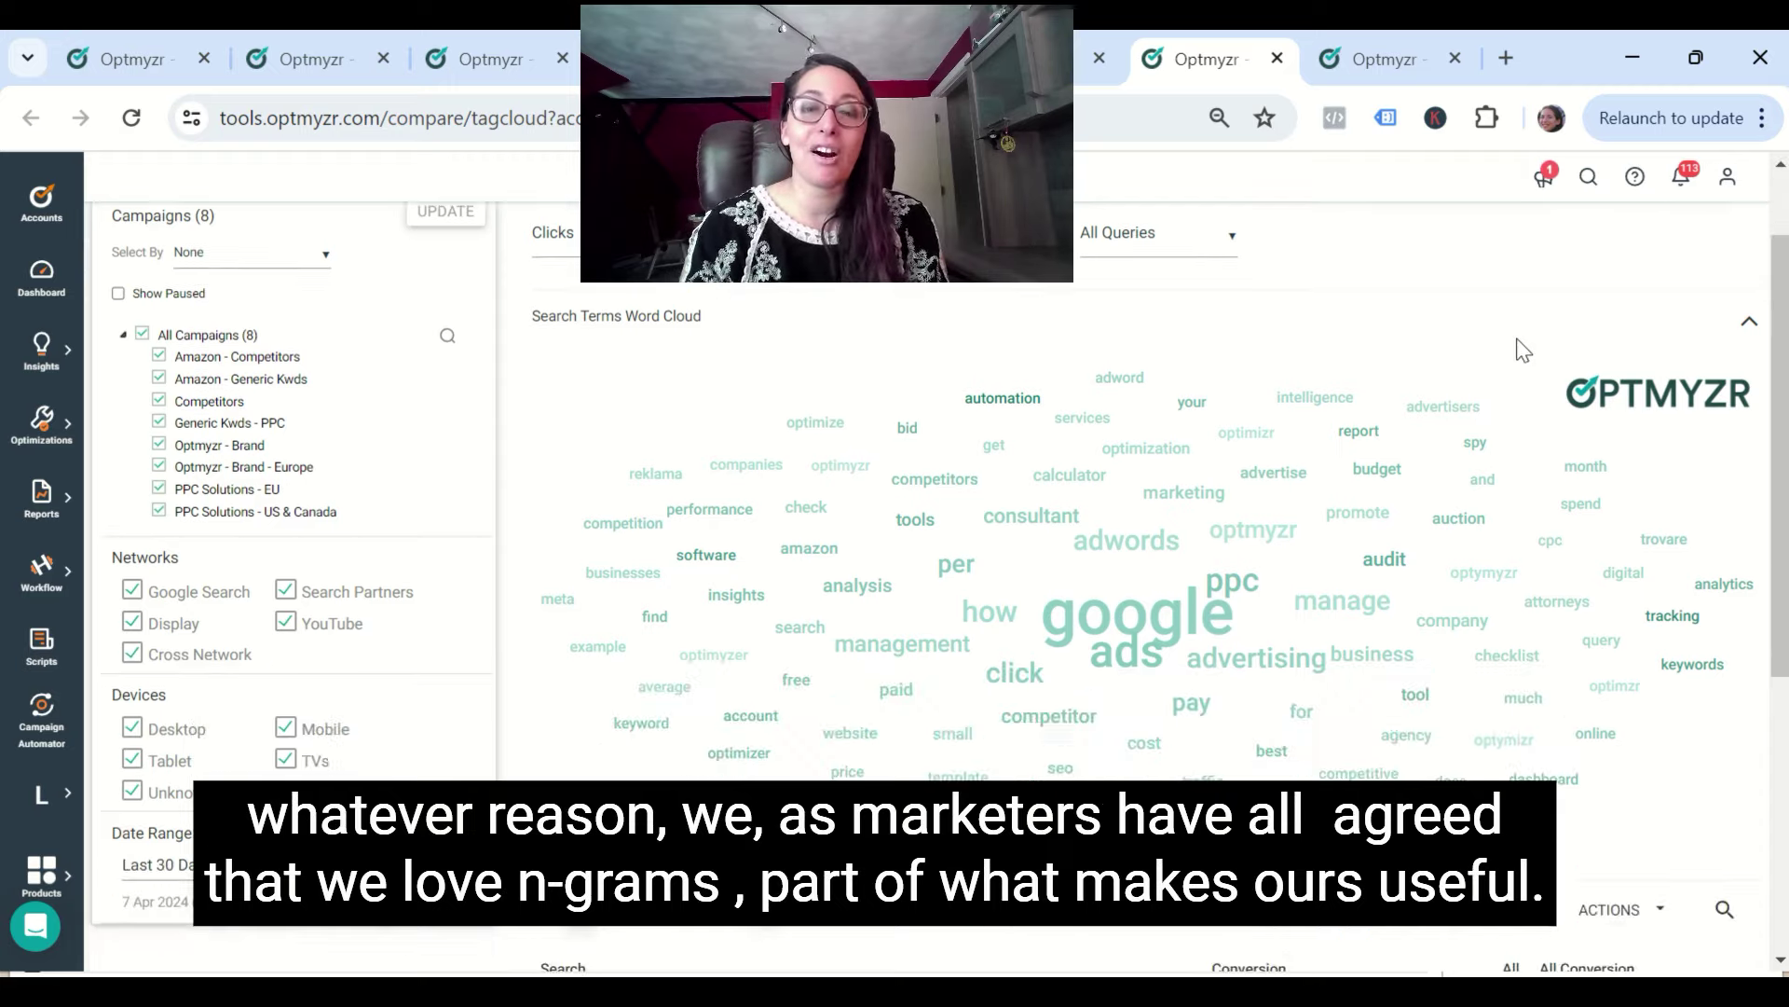
{"action": "scroll", "coordinate": [1520, 348], "scroll_direction": "down", "scroll_amount": 4}
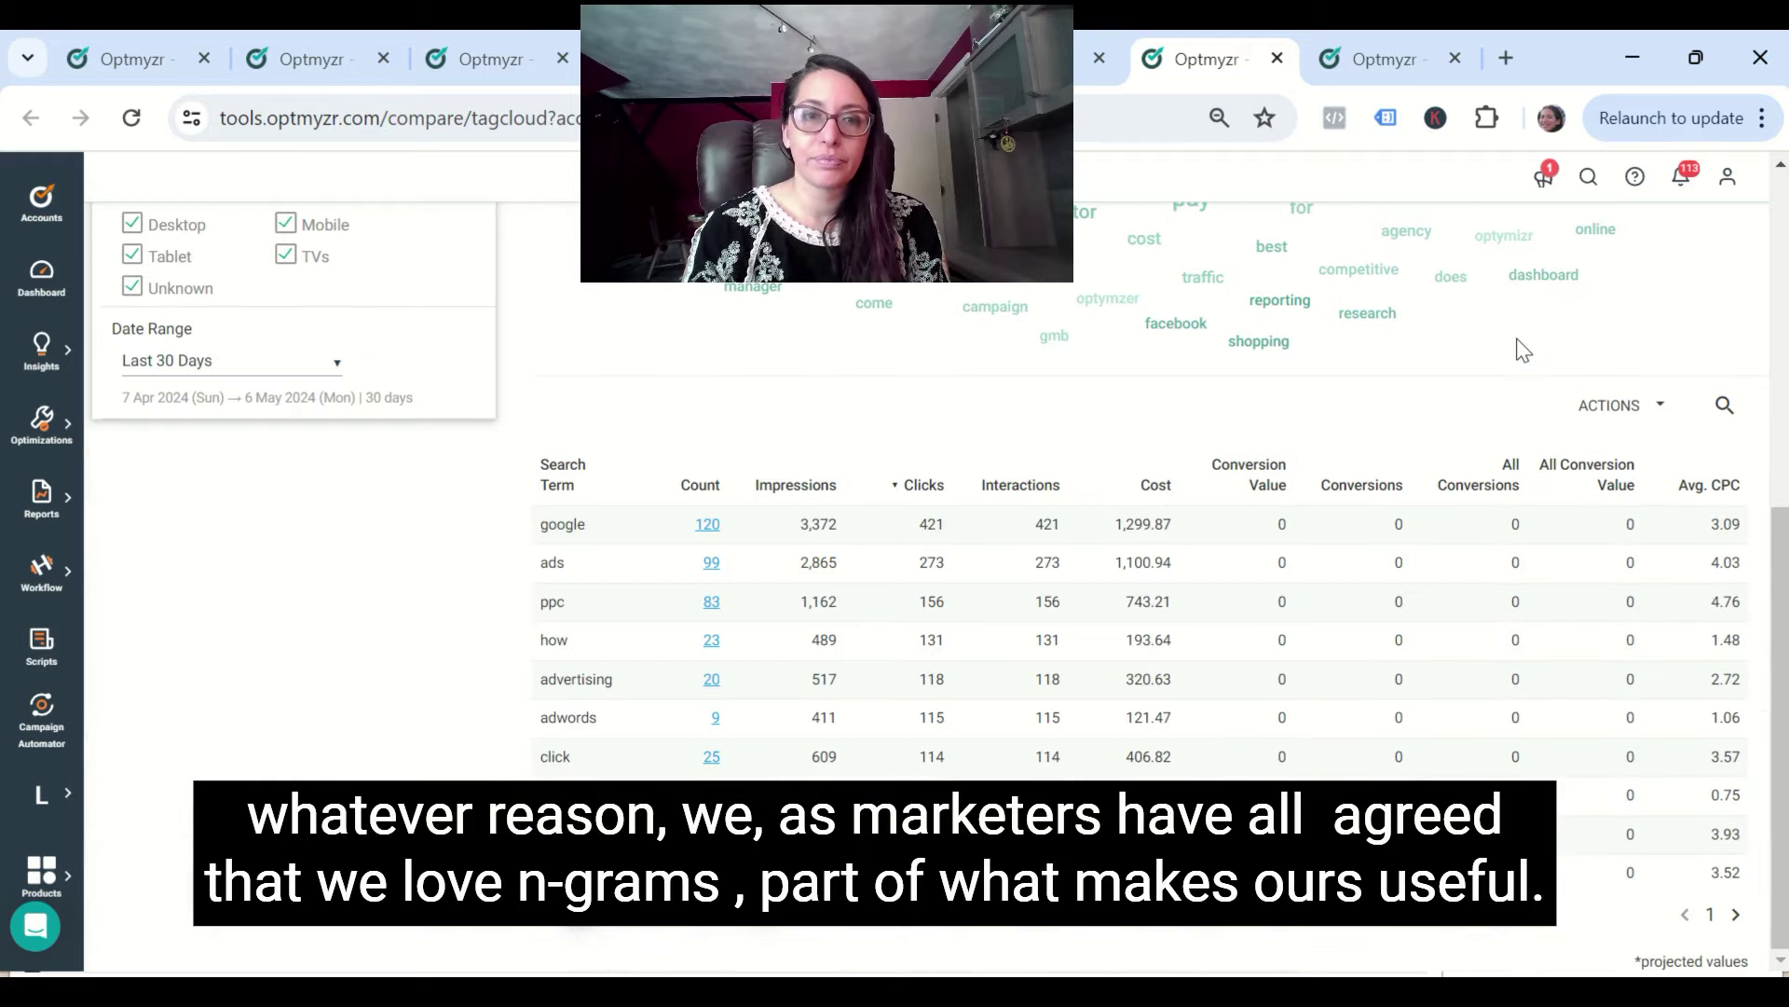
{"action": "scroll", "coordinate": [1519, 347], "scroll_direction": "up", "scroll_amount": 1}
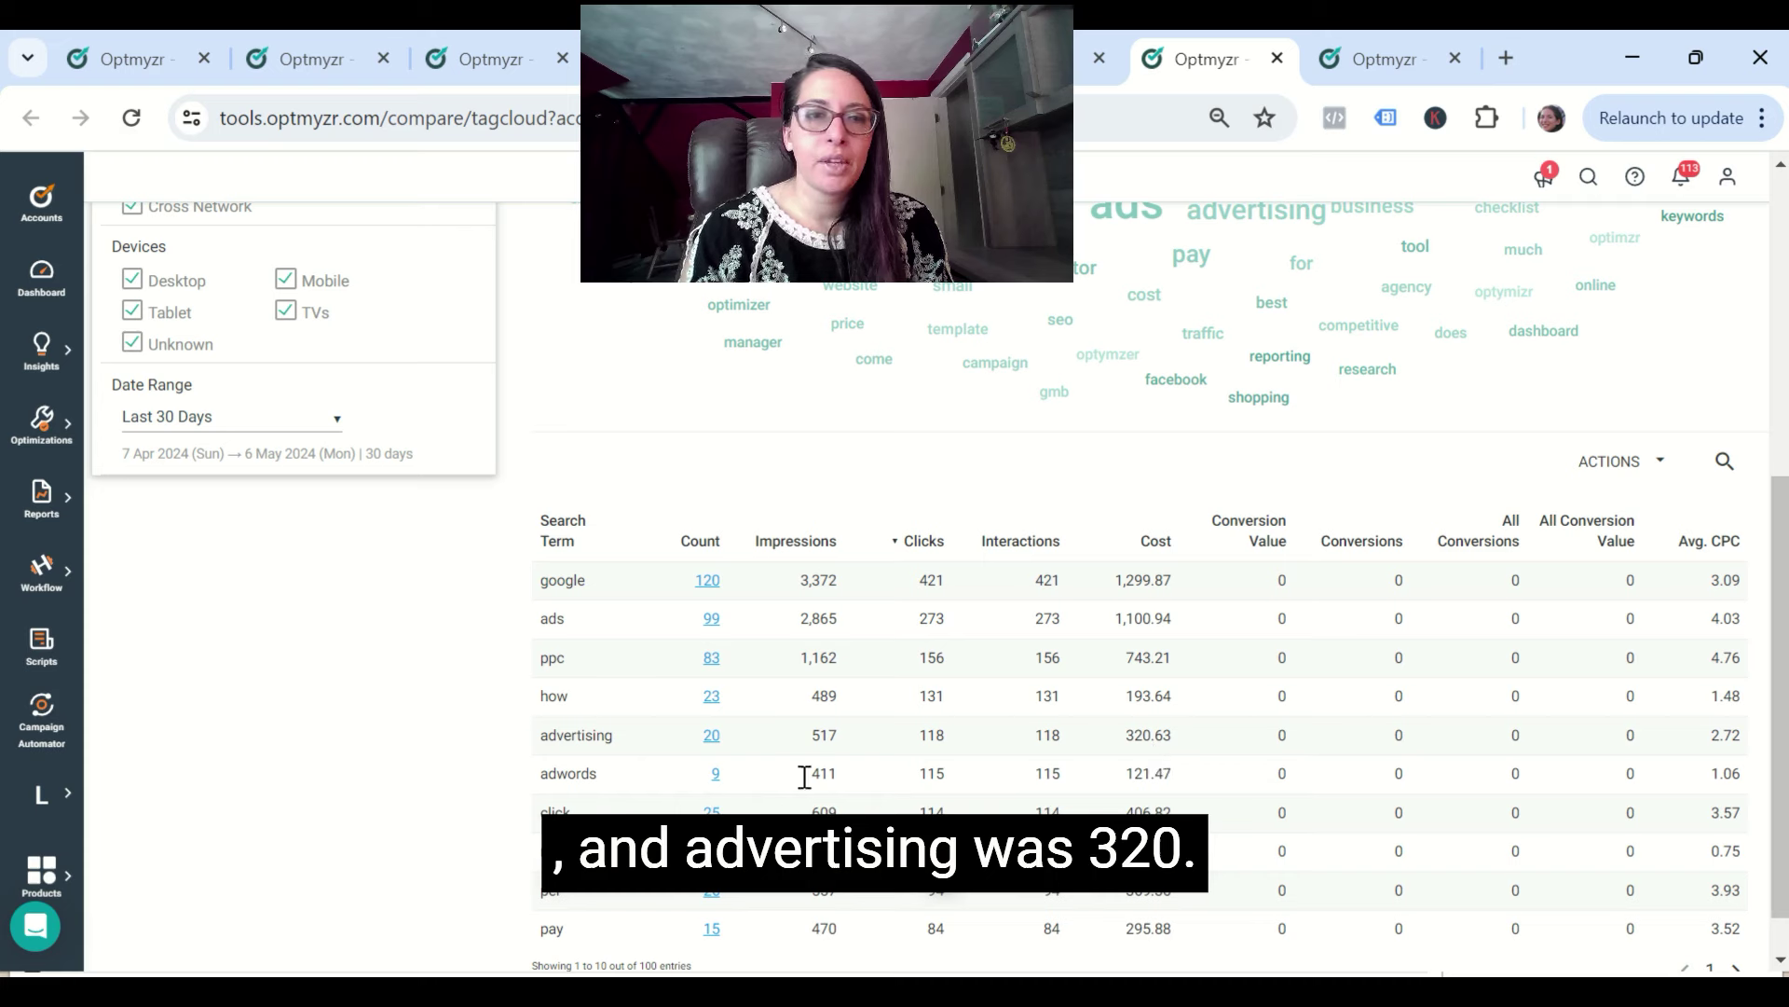
{"action": "left_click", "coordinate": [711, 737]}
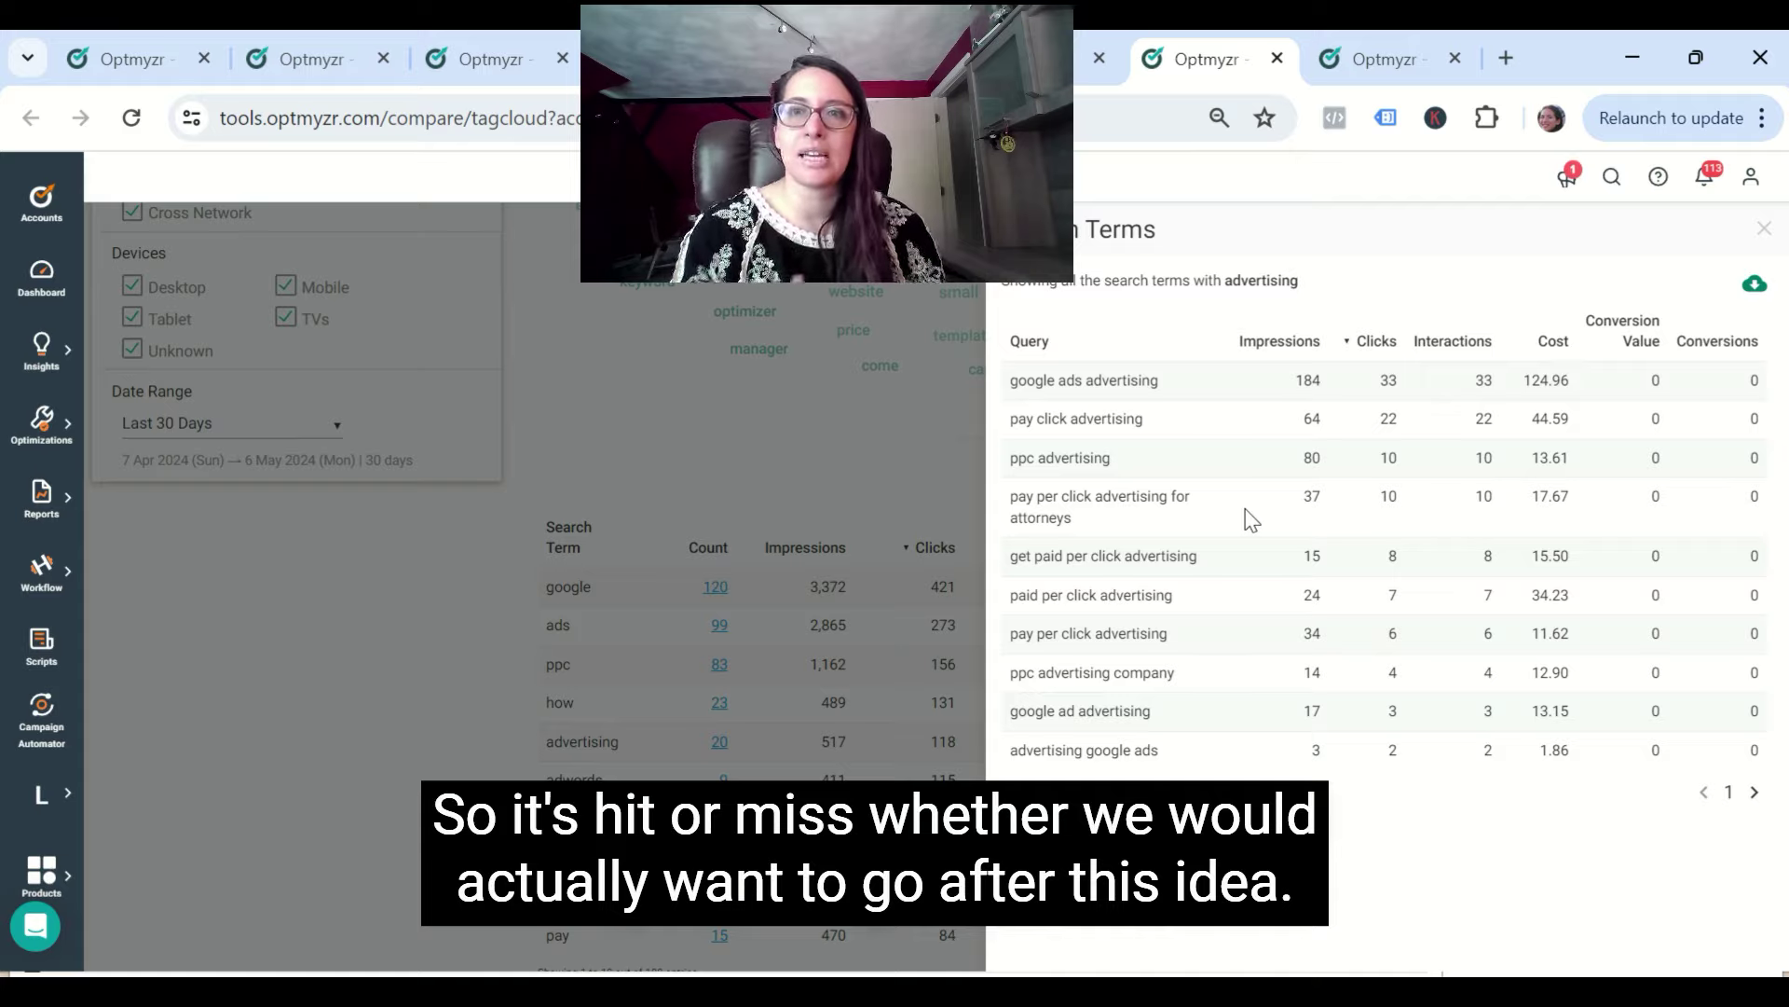
{"action": "left_click", "coordinate": [1764, 228]}
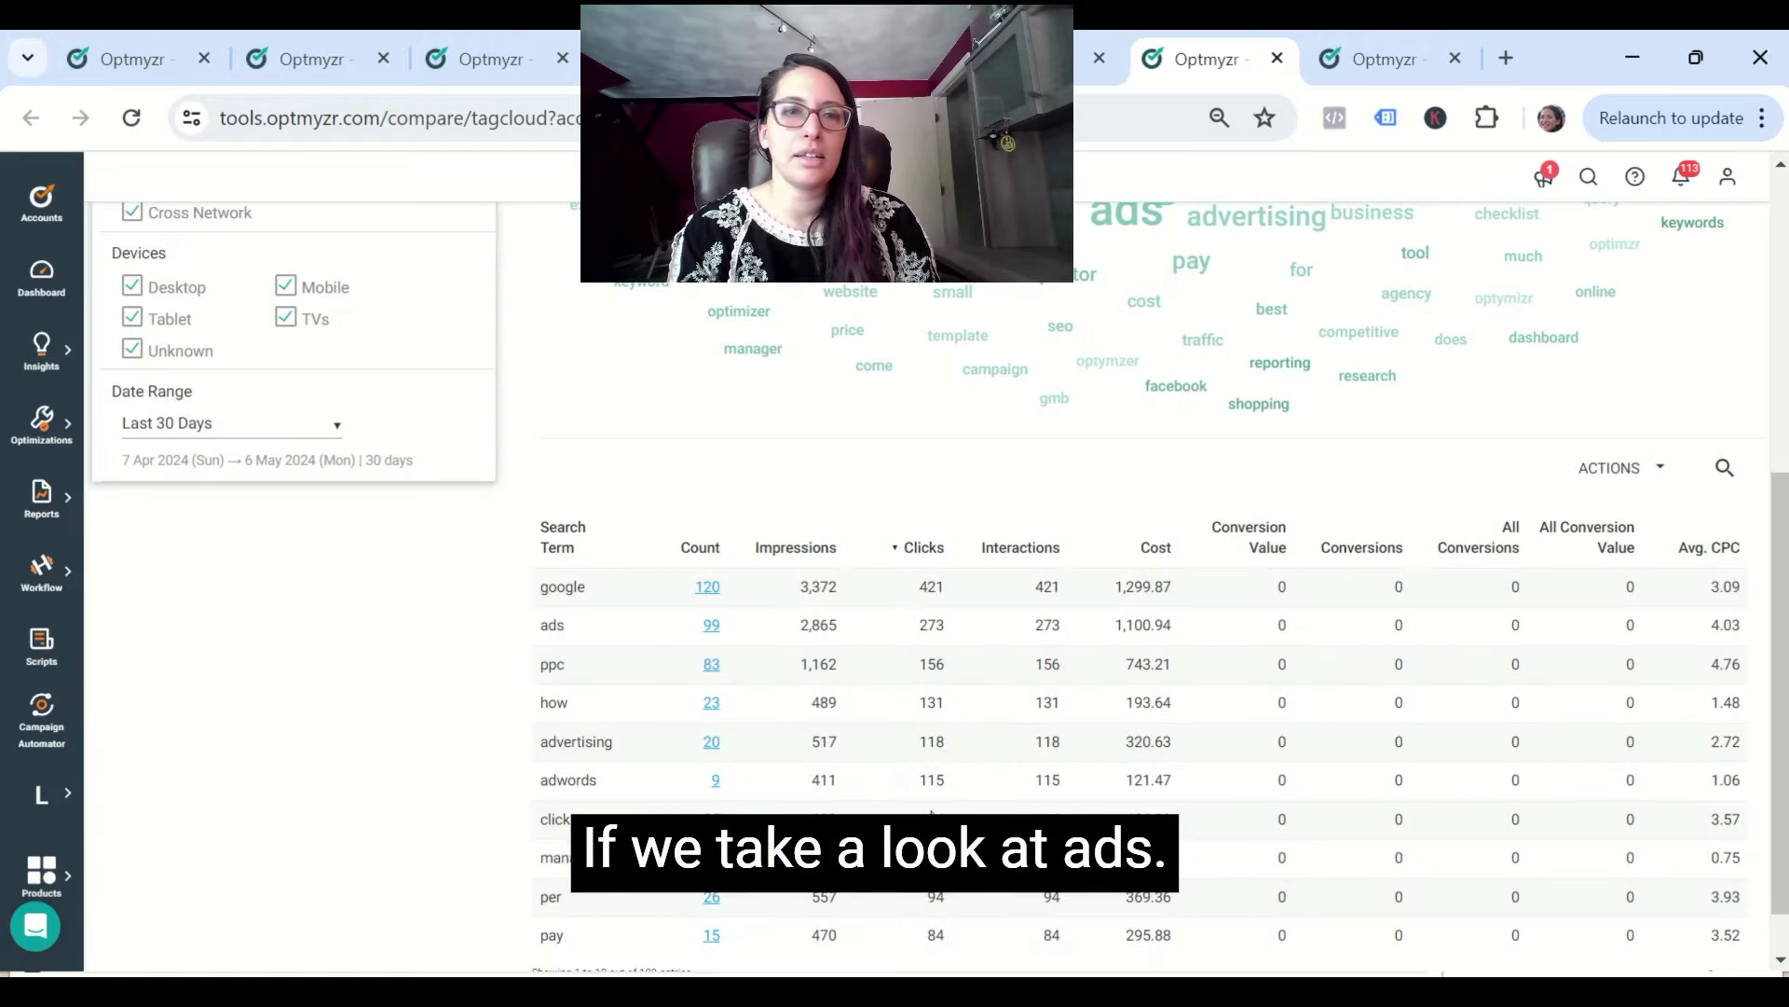
{"action": "left_click", "coordinate": [711, 625]}
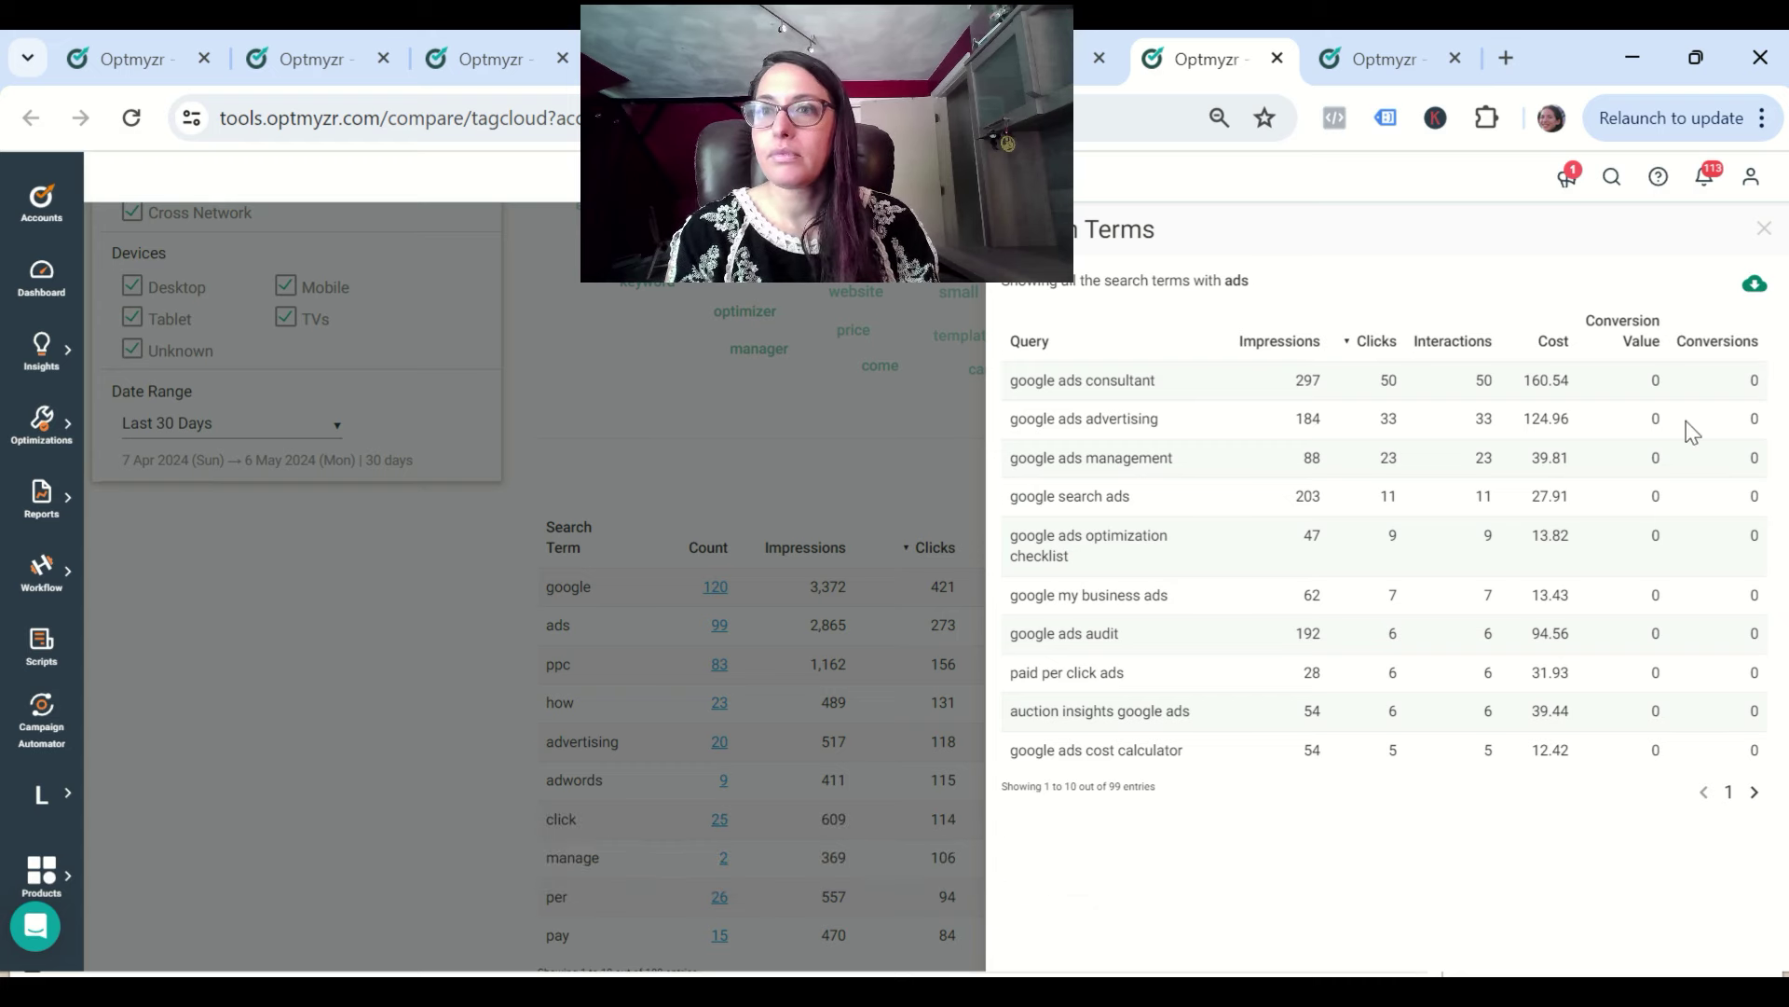
Step: Open PPC Vertical Benchmarks to compare the account's KPIs with its industry vertical
{"action": "left_click", "coordinate": [1363, 59]}
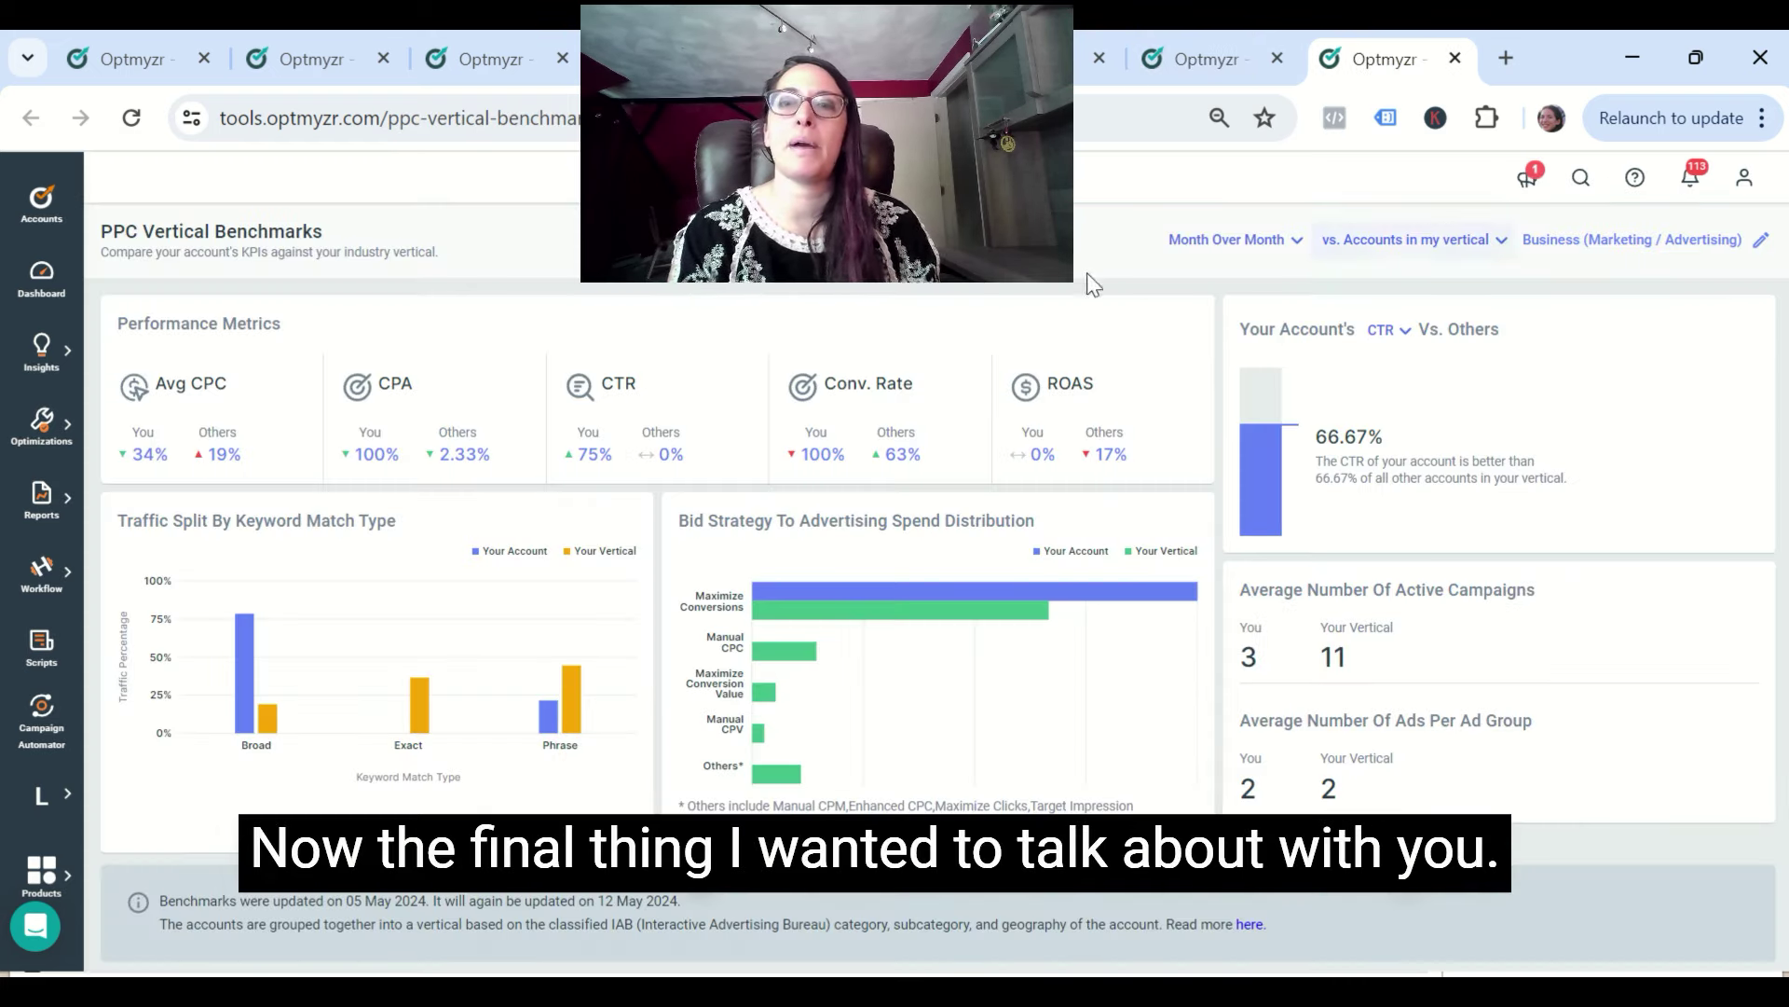